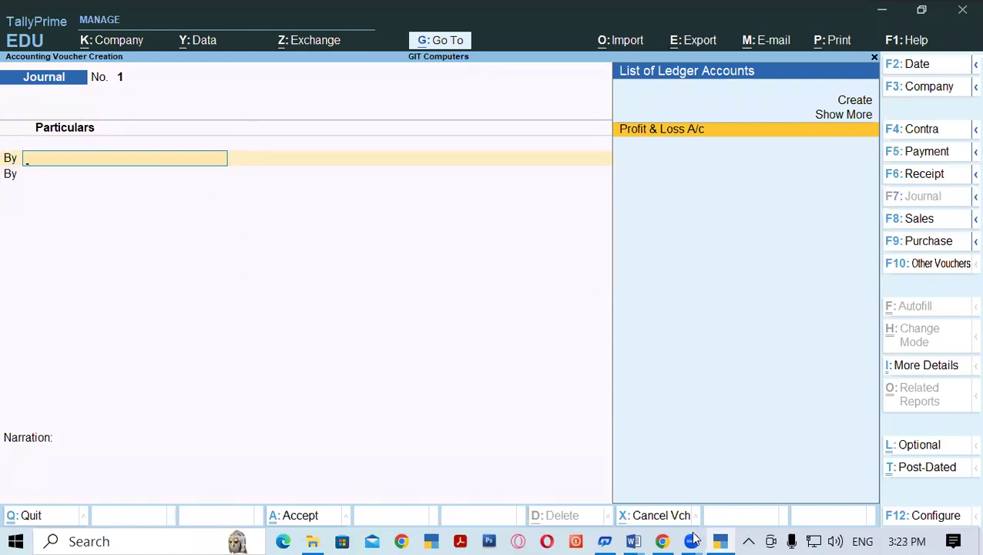
- Switch to Word, close Document1 without saving it, and bring up the Trial Balance document
{"action": "left_click", "coordinate": [634, 541]}
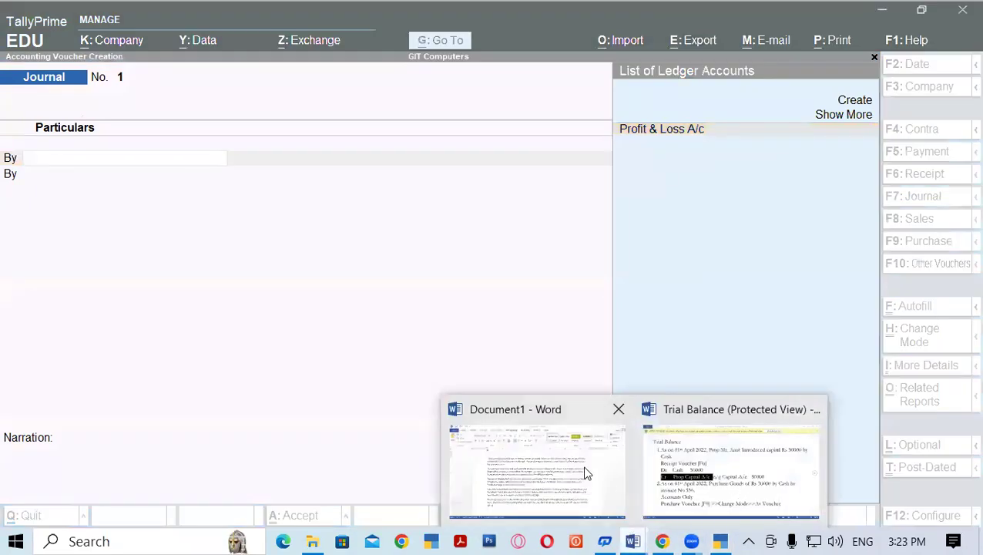
{"action": "left_click", "coordinate": [567, 465]}
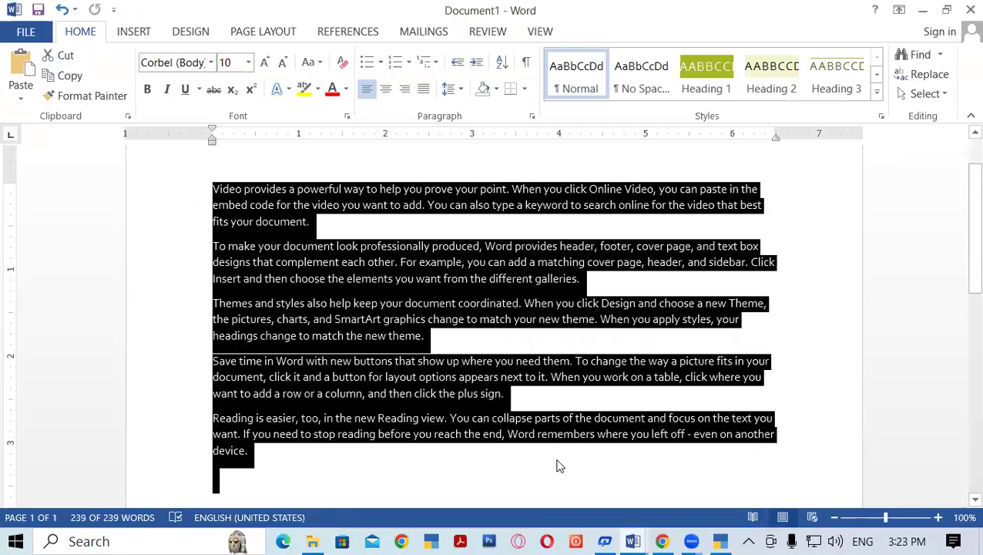
{"action": "left_click", "coordinate": [968, 10]}
{"action": "left_click", "coordinate": [495, 310]}
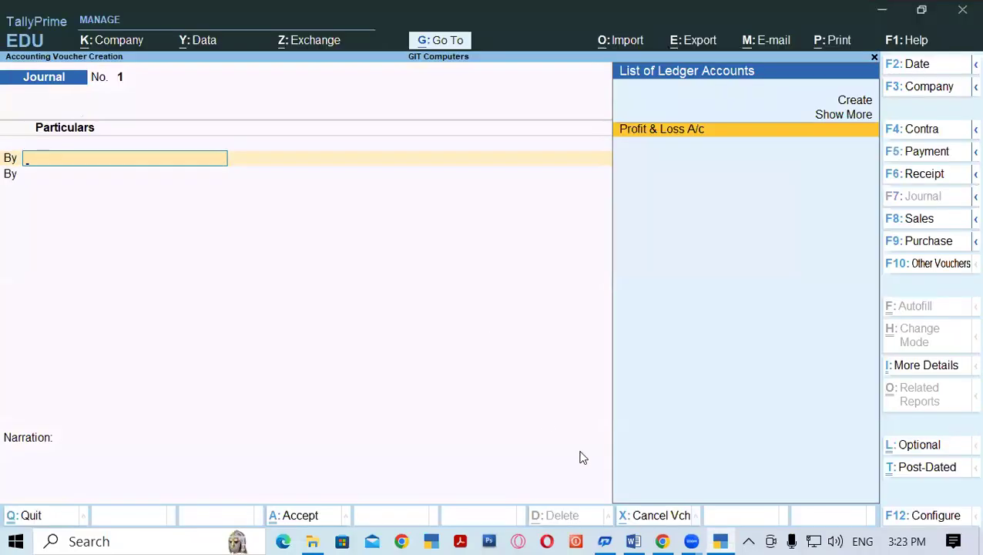
{"action": "left_click", "coordinate": [633, 541]}
{"action": "left_click", "coordinate": [140, 250]}
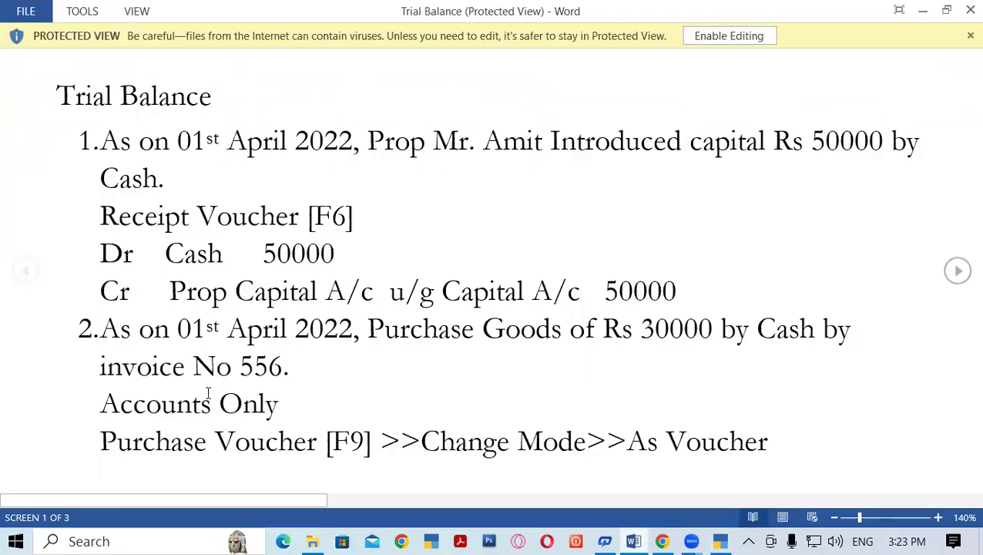
- Switch to TallyPrime and set the voucher configuration option Use Cr/Dr instead of To/By during voucher entry to Yes
{"action": "left_click", "coordinate": [723, 539]}
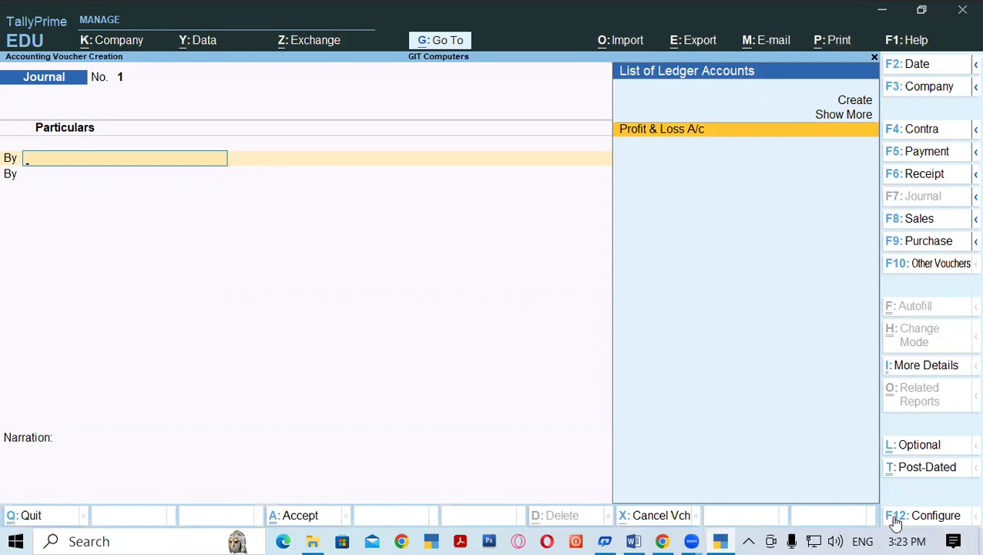
{"action": "left_click", "coordinate": [946, 525]}
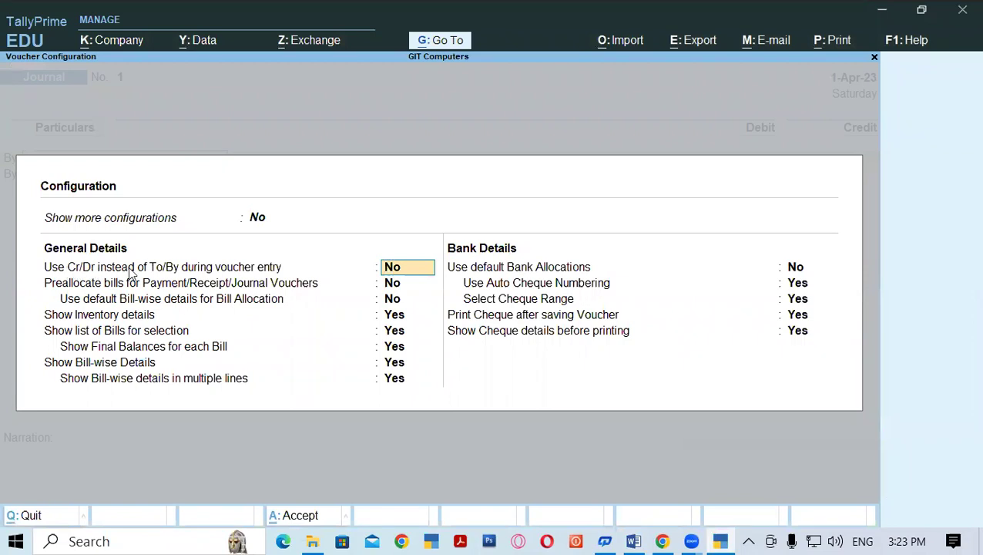
{"action": "key", "text": "y"}
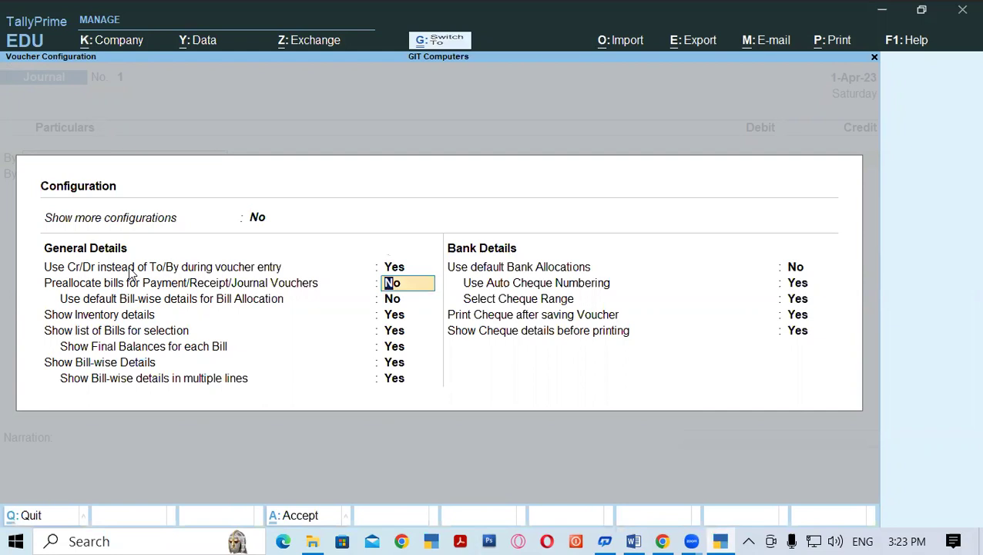
{"action": "key", "text": "ctrl+a"}
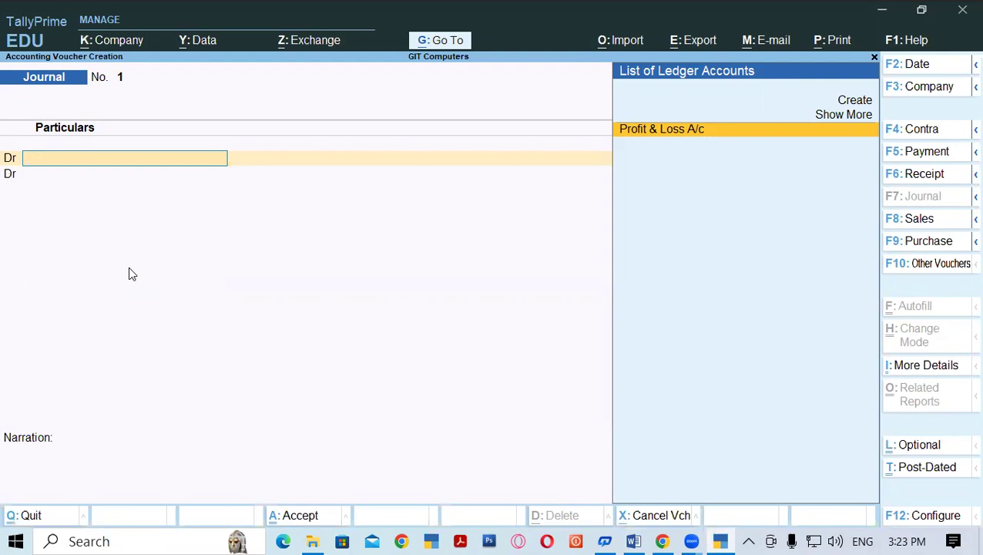
- Switch to the Trial Balance document in Word and highlight the Cash 50000 debit entry of transaction 1
{"action": "key", "text": "alt+Tab"}
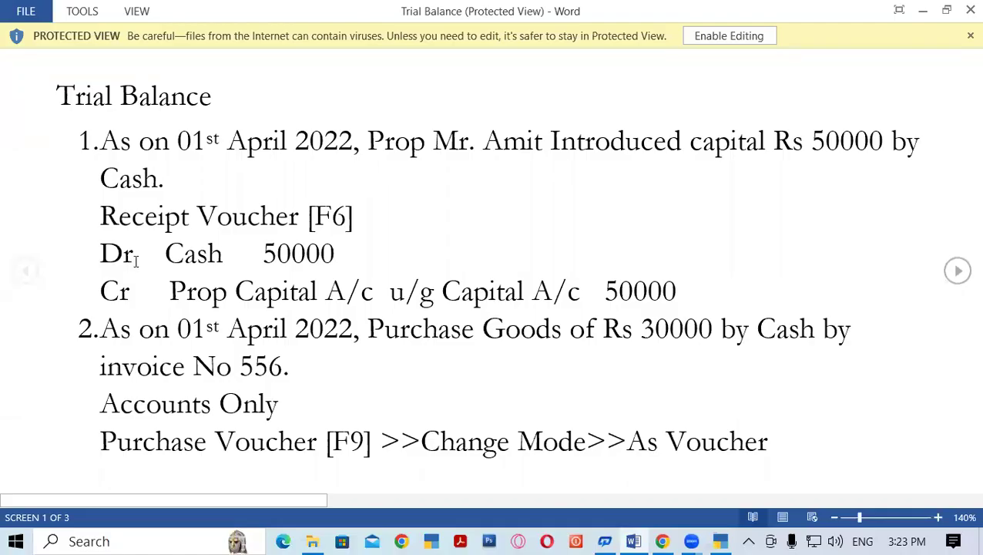
{"action": "double_click", "coordinate": [169, 254]}
{"action": "left_click", "coordinate": [339, 260], "text": "shift"}
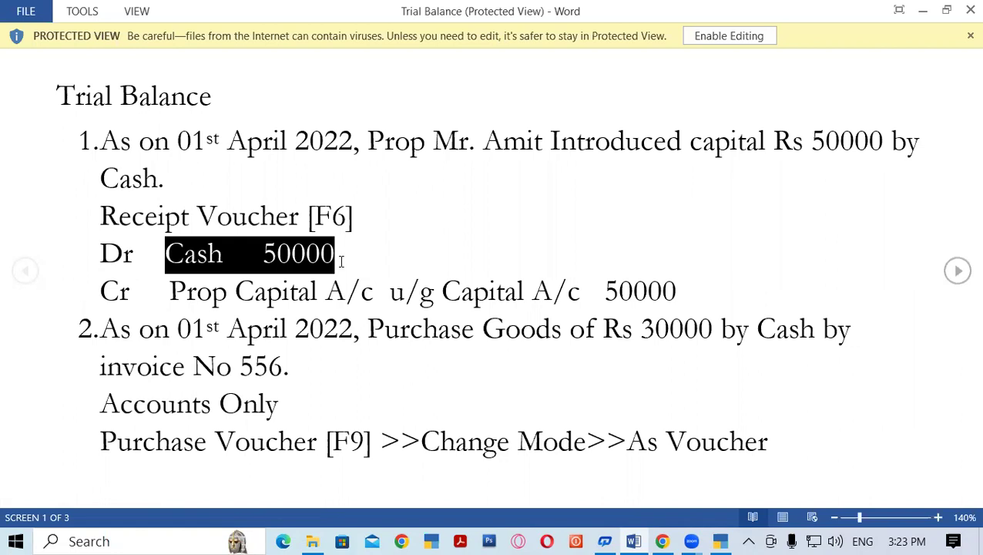
- Return to TallyPrime and debit the Cash ledger with 50000 in the first line of the journal voucher
{"action": "key", "text": "alt+Tab"}
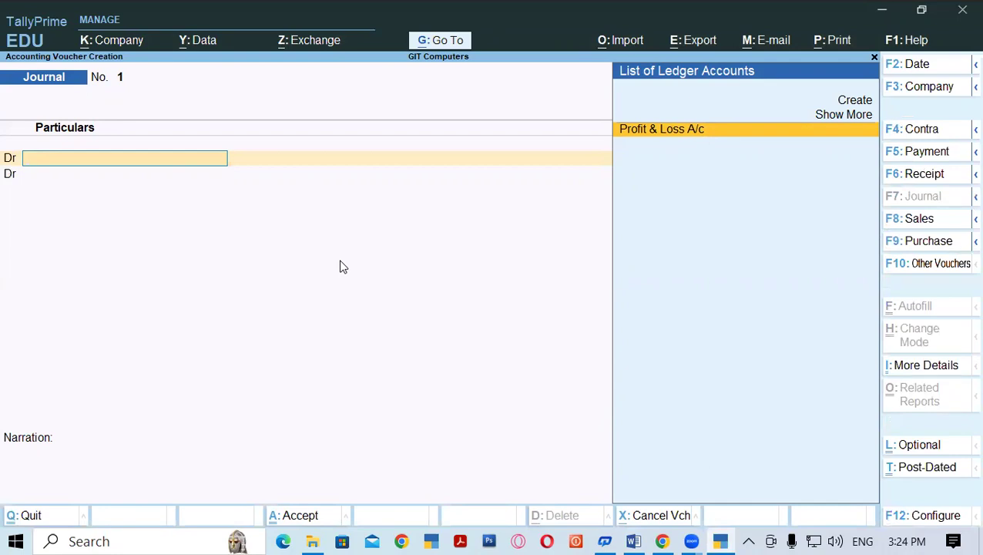
{"action": "key", "text": "Up"}
{"action": "key", "text": "Return"}
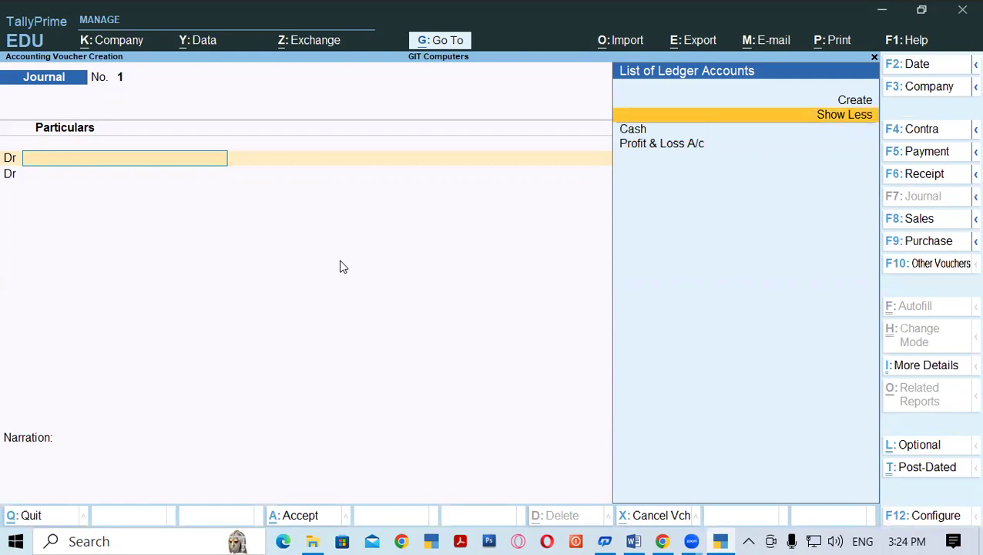
{"action": "key", "text": "Down"}
{"action": "key", "text": "Return"}
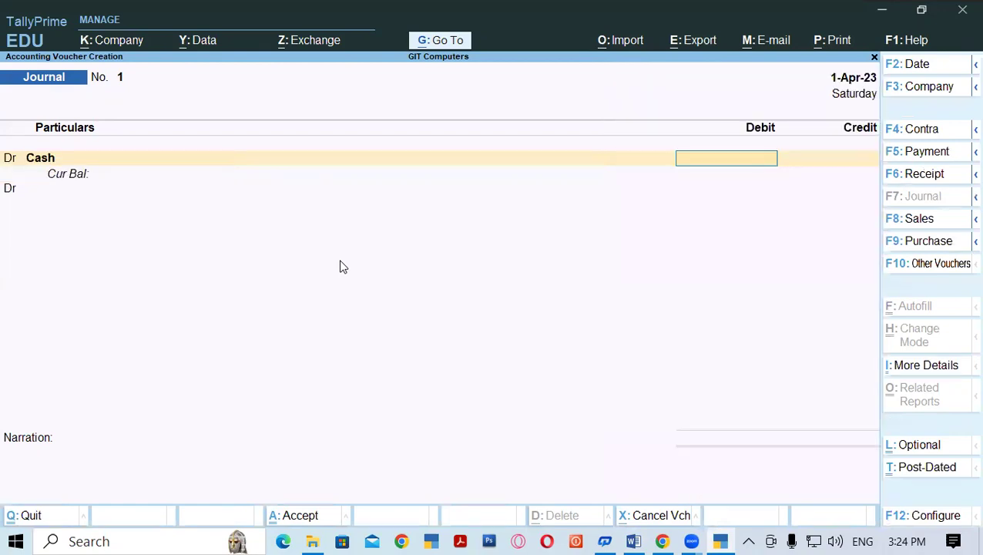
{"action": "key", "text": "ctrl"}
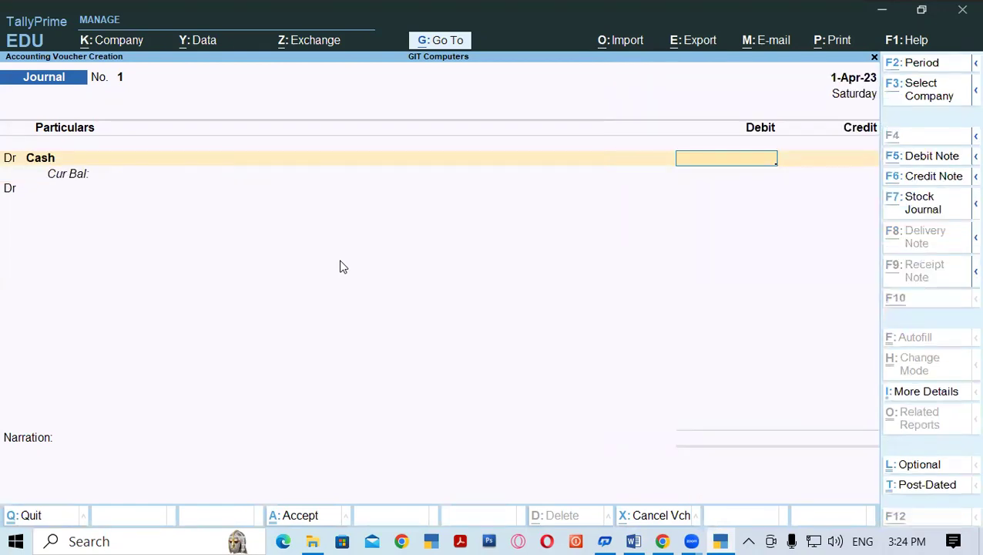
{"action": "key", "text": "alt+Tab"}
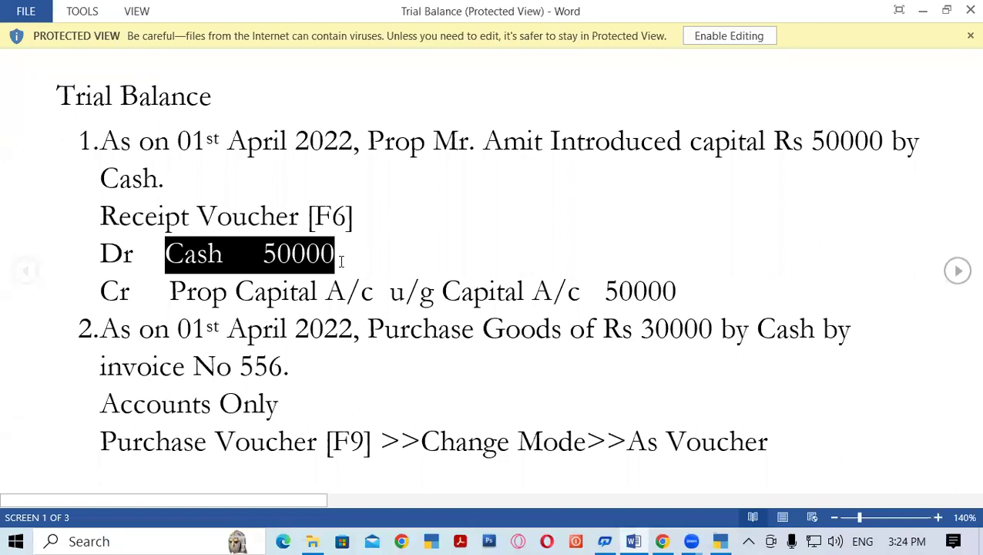
{"action": "key", "text": "alt+Tab"}
{"action": "type", "text": "50000"}
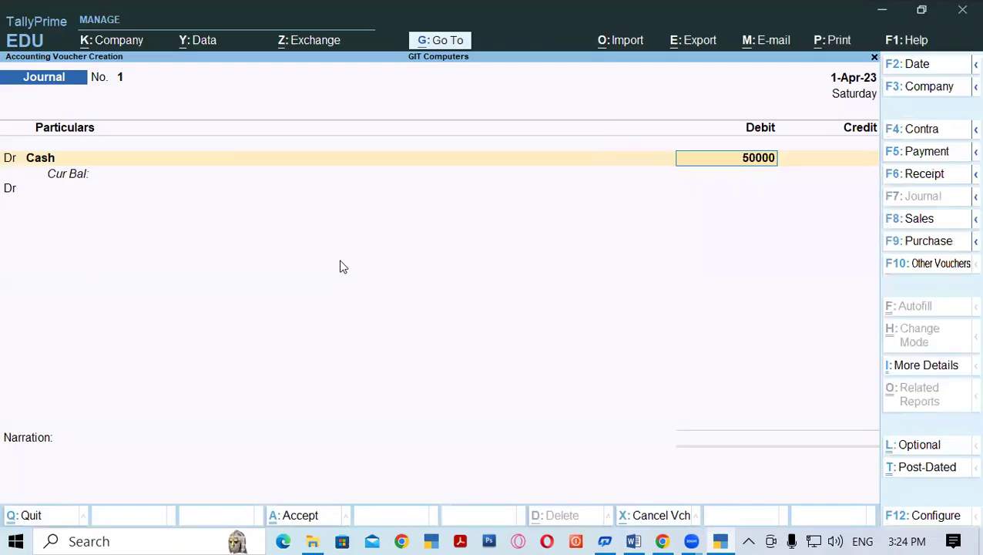
{"action": "key", "text": "Return"}
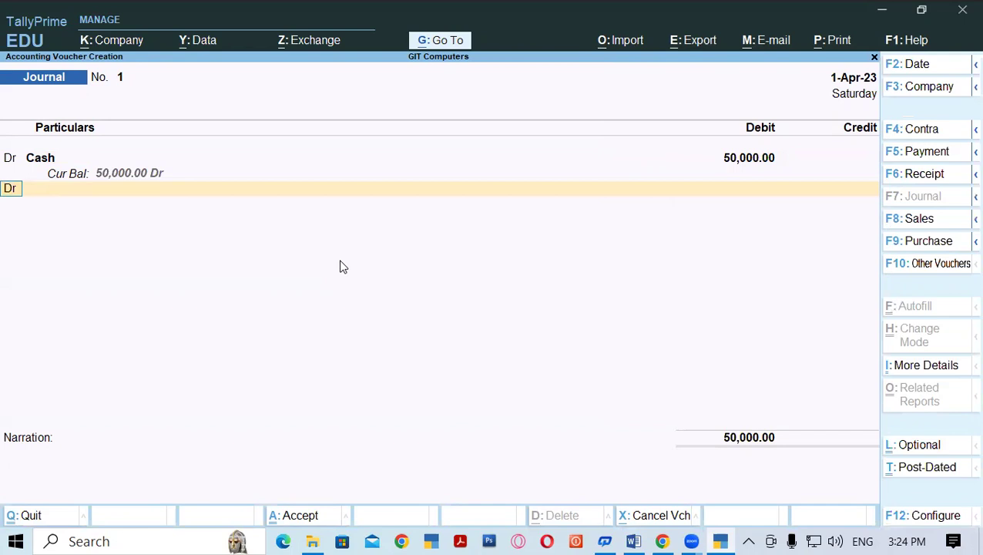
- Make the second voucher line a Cr entry and check its capital account in the Trial Balance document
{"action": "type", "text": "C"}
{"action": "key", "text": "Return"}
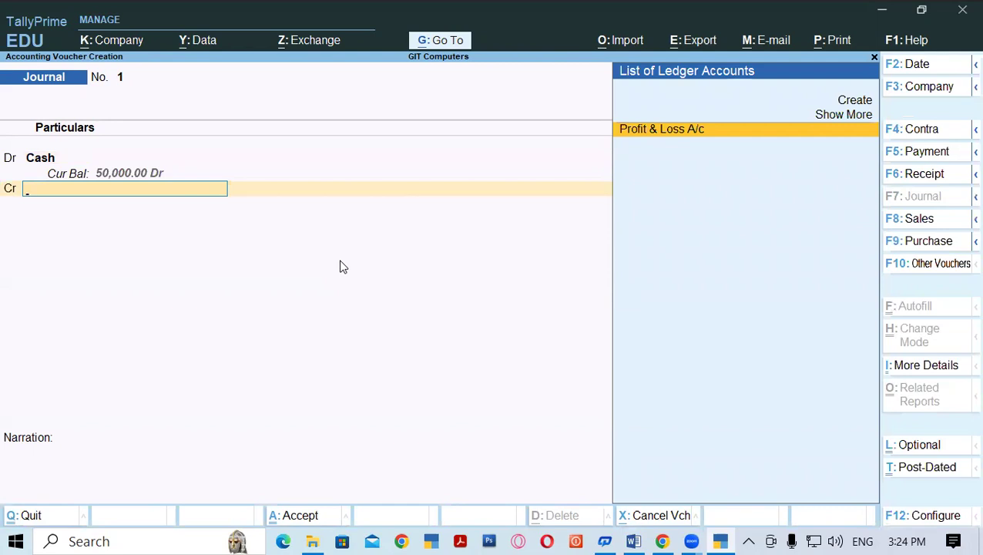
{"action": "key", "text": "alt+Tab"}
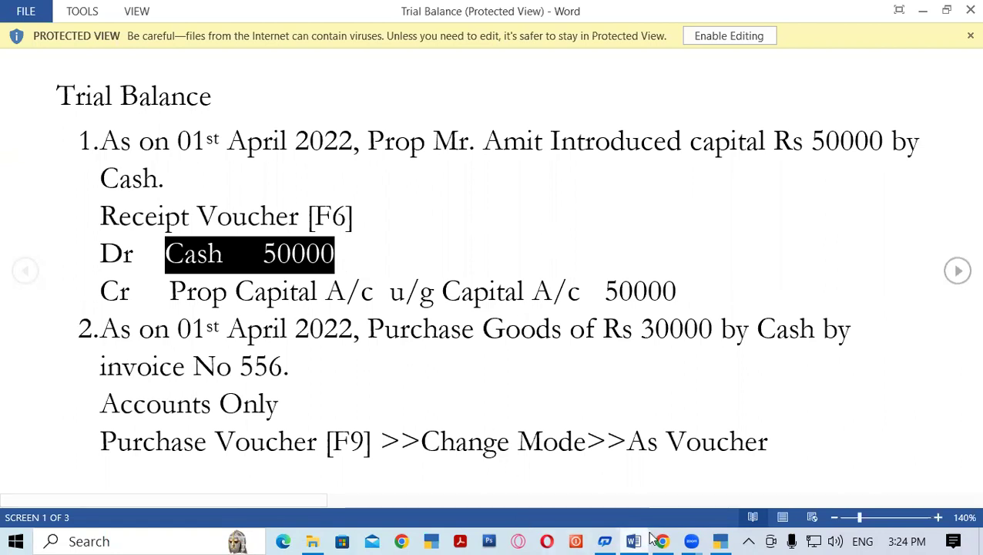
{"action": "left_click", "coordinate": [719, 540]}
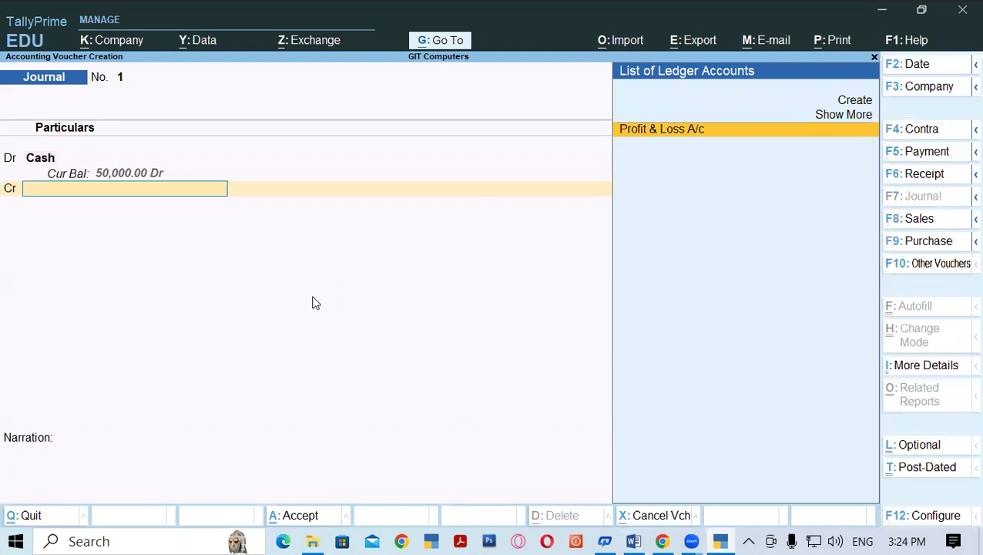
- Create the ledger Capital A/c under Capital Account for the Cr line and credit it with 50,000
{"action": "key", "text": "alt"}
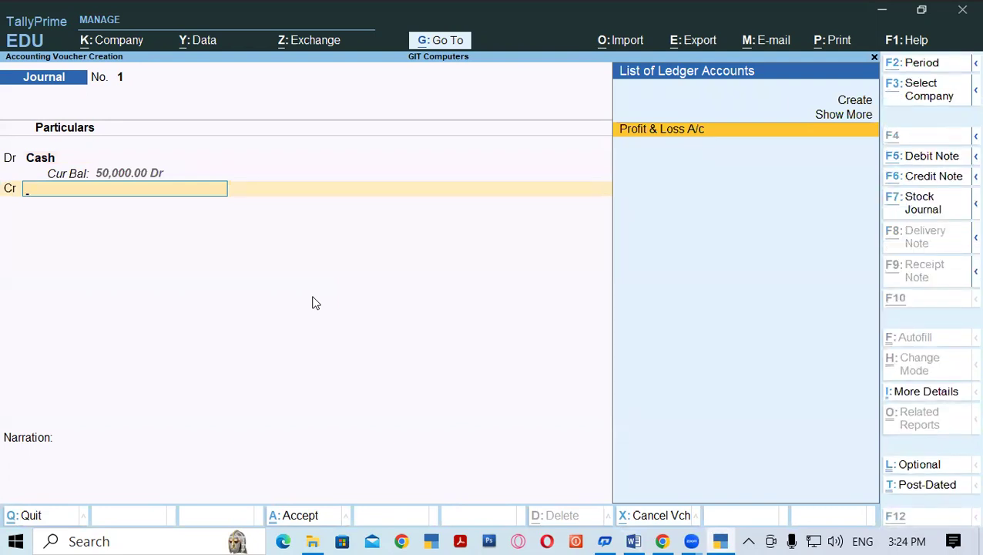
{"action": "key", "text": "alt+c"}
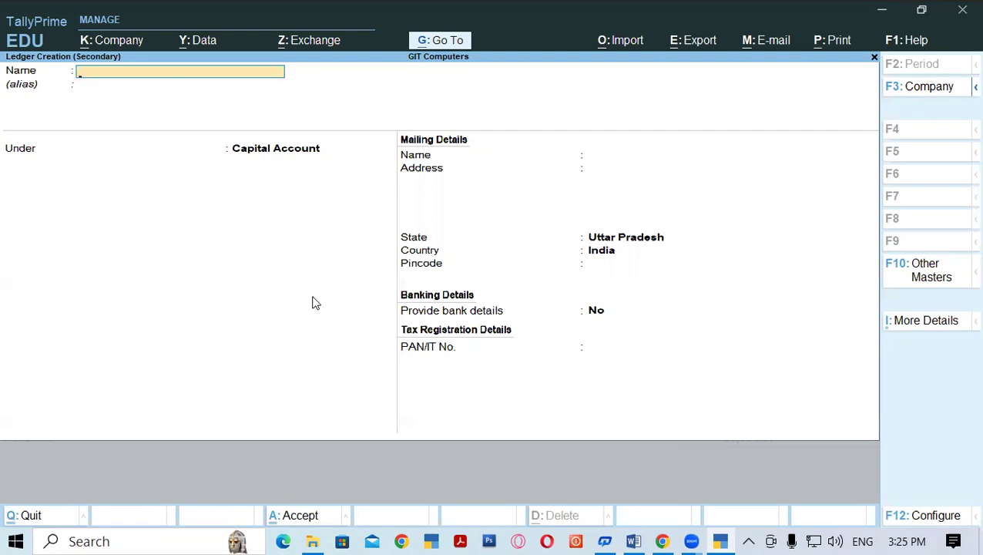
{"action": "type", "text": "Capital A/c"}
{"action": "key", "text": "Return"}
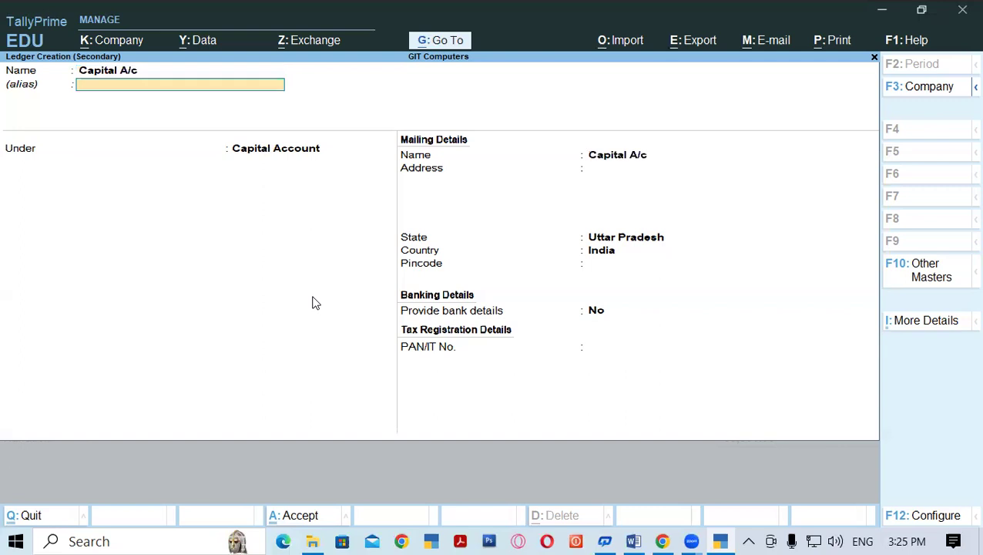
{"action": "key", "text": "Return"}
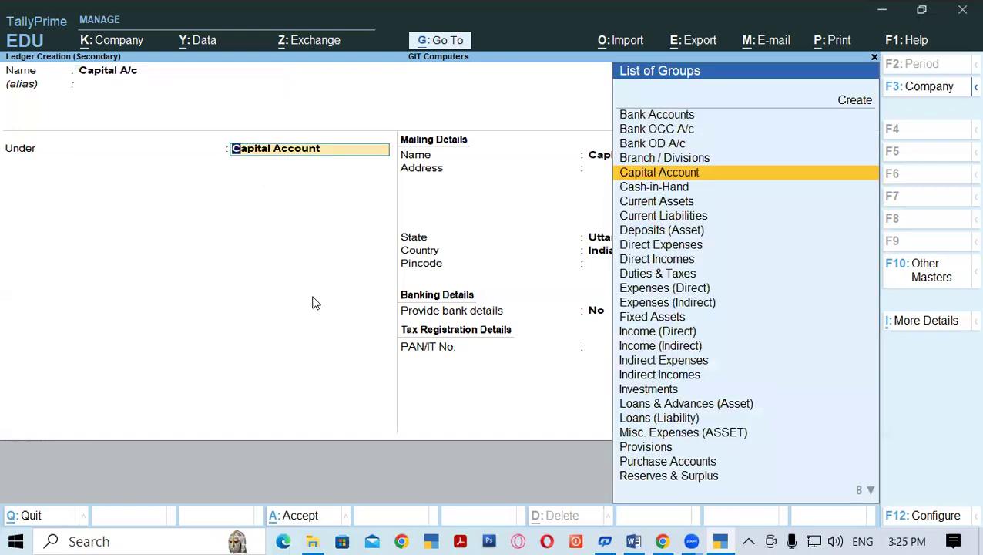
{"action": "key", "text": "Return"}
{"action": "key", "text": "Return"}
{"action": "key", "text": "Return"}
{"action": "key", "text": "Return"}
{"action": "key", "text": "Return"}
{"action": "key", "text": "Return"}
{"action": "key", "text": "Return"}
{"action": "key", "text": "Return"}
{"action": "key", "text": "Return"}
{"action": "key", "text": "Return"}
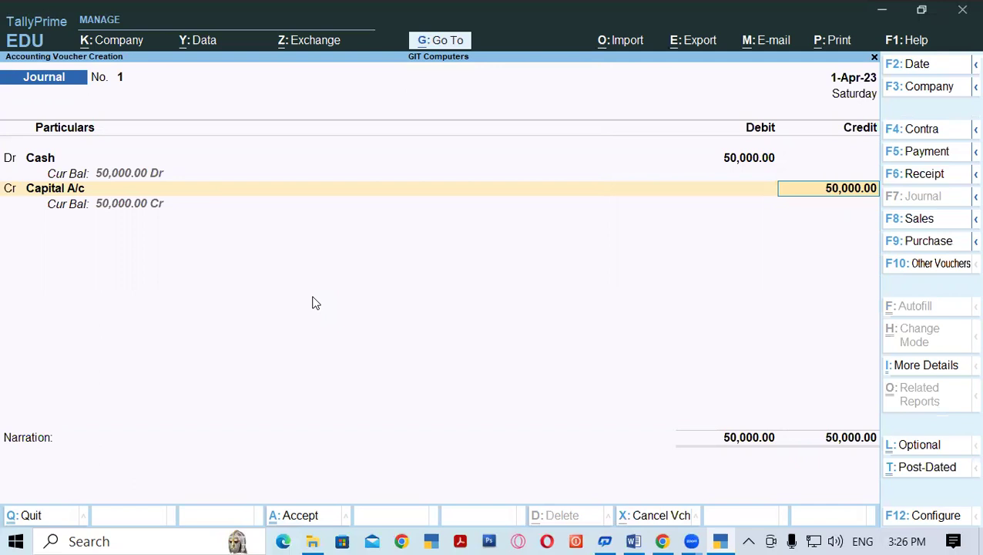
{"action": "key", "text": "Return"}
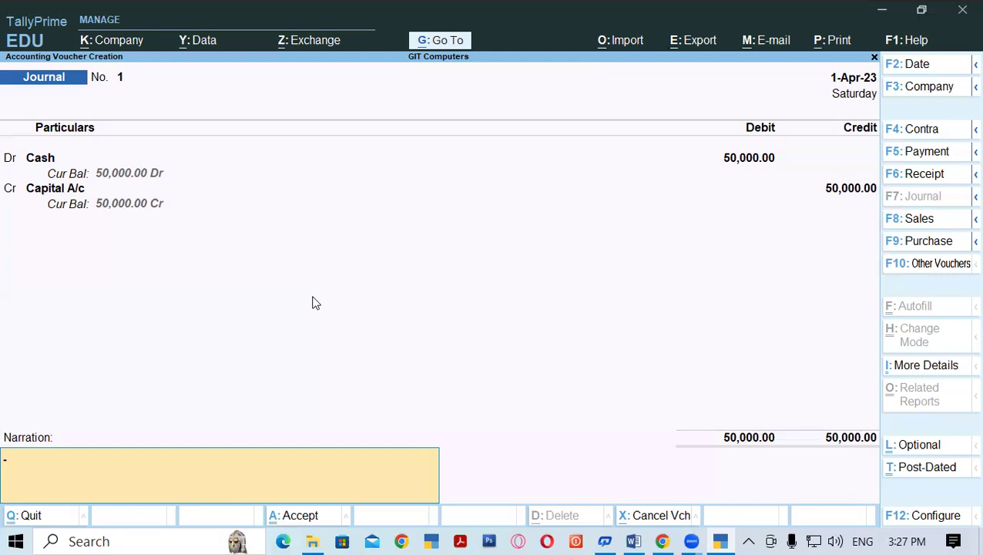
- Check transaction 1 in Word, add the narration "Being Cash Invested by Prop" to the journal voucher, and save it
{"action": "left_click", "coordinate": [640, 540]}
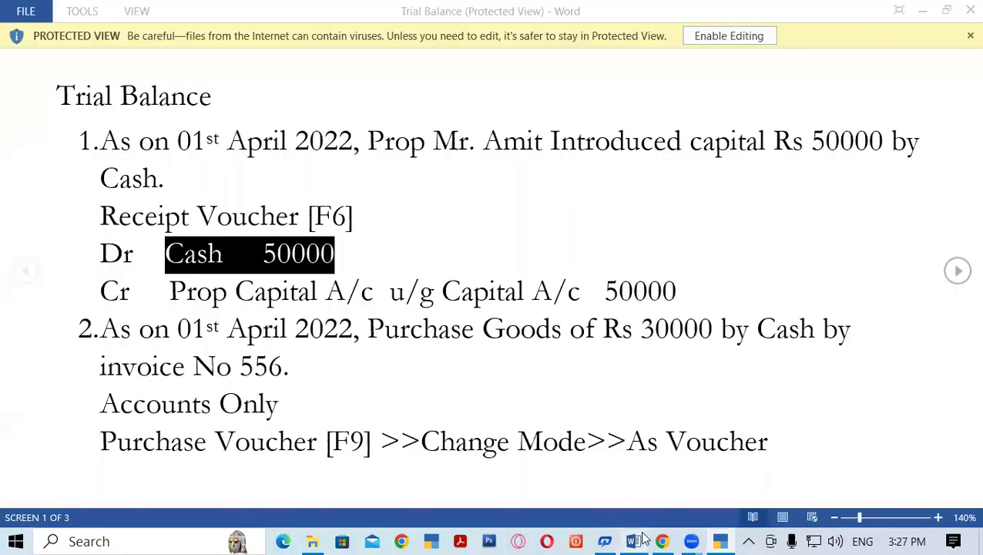
{"action": "left_click", "coordinate": [351, 233]}
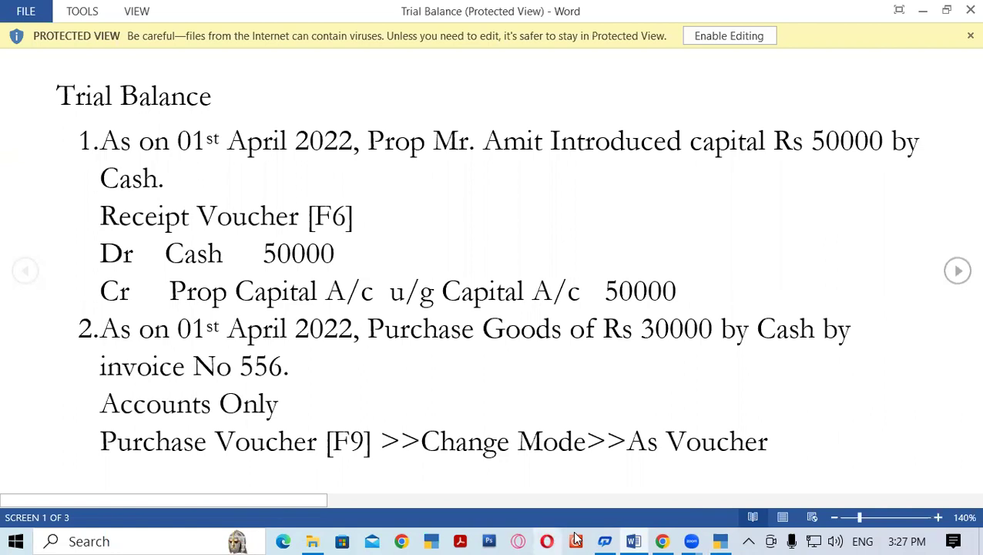
{"action": "left_click", "coordinate": [716, 540]}
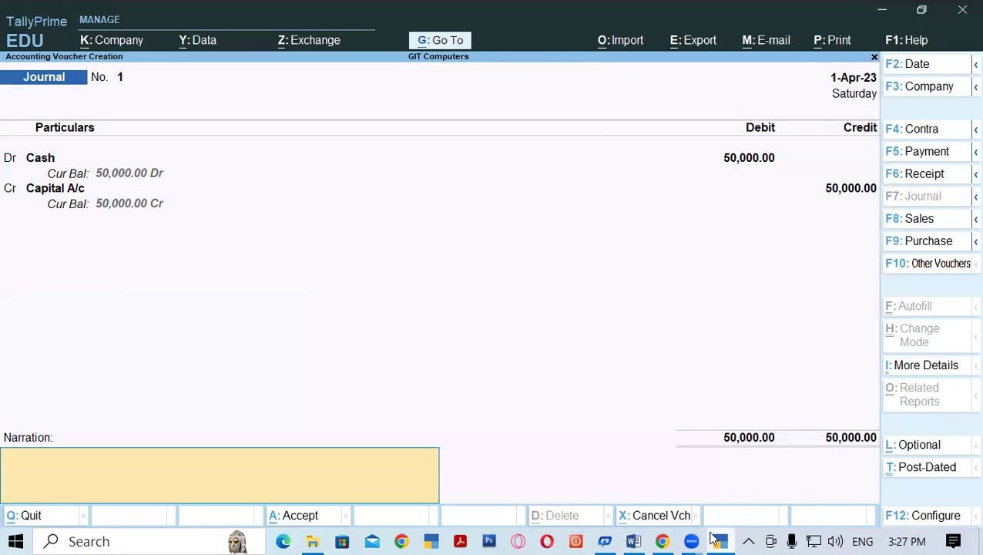
{"action": "type", "text": "Being Cash Invested by Pr"}
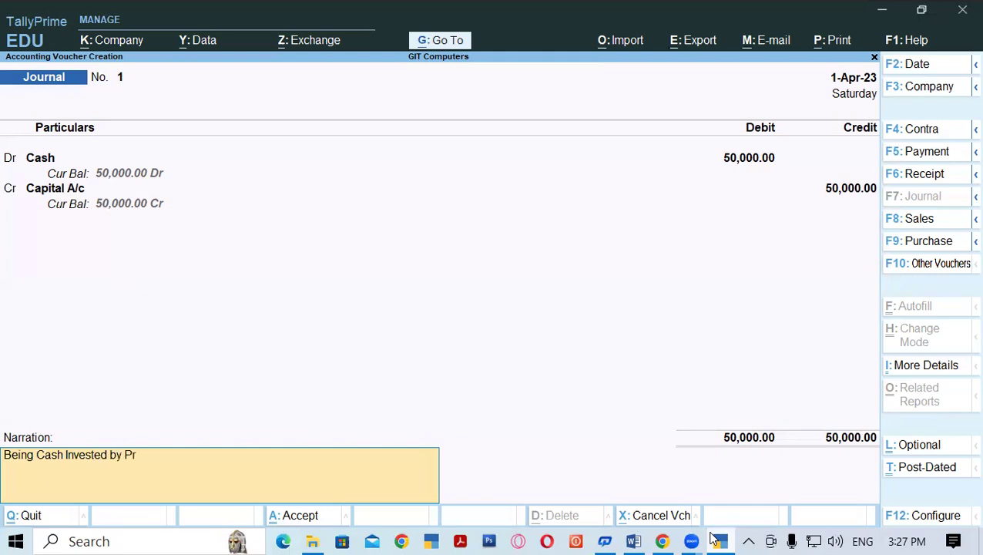
{"action": "type", "text": "op"}
{"action": "key", "text": "Return"}
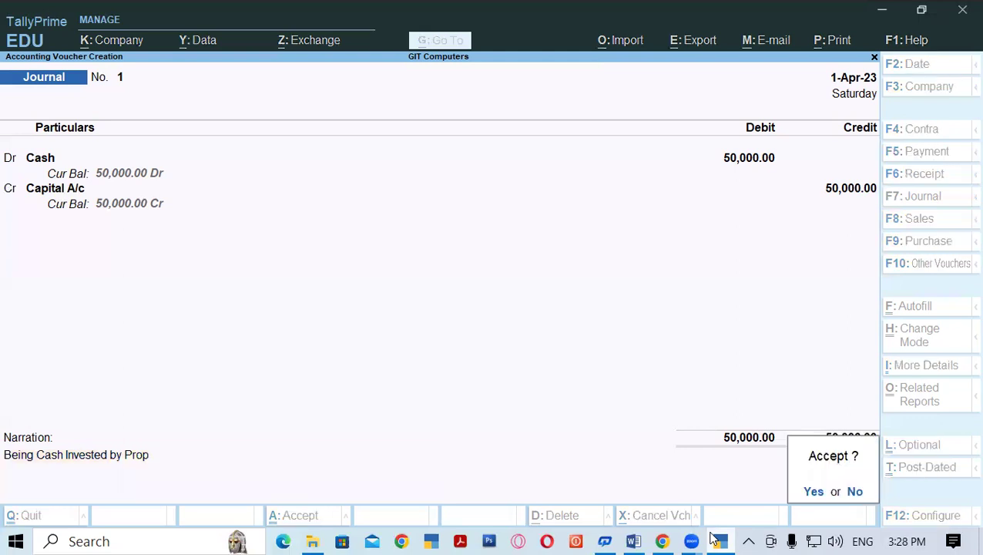
{"action": "key", "text": "Return"}
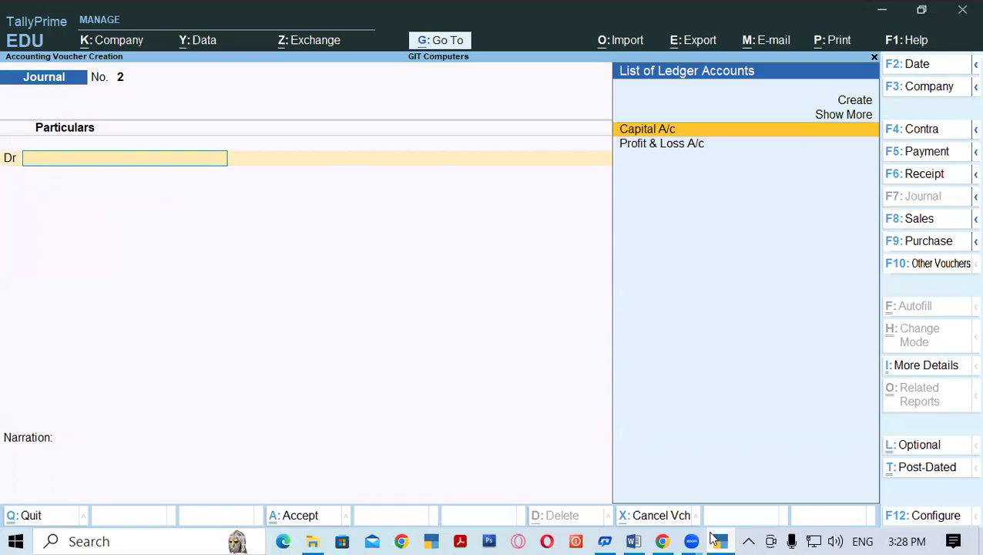
- Check transaction 2 in the Trial Balance document in Word, and open a Purchase voucher in TallyPrime
{"action": "left_click", "coordinate": [634, 541]}
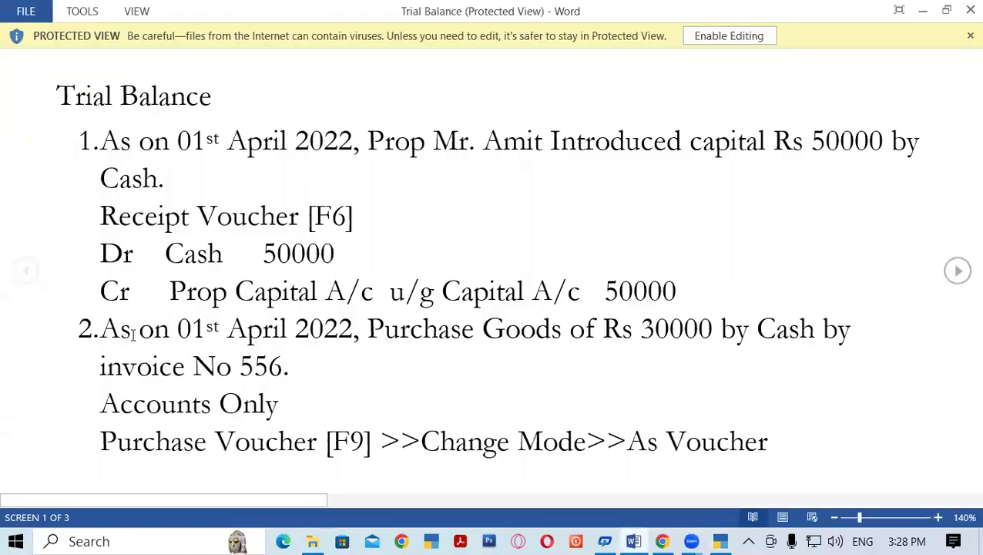
{"action": "left_click_drag", "start_coordinate": [101, 330], "coordinate": [730, 334]}
{"action": "left_click", "coordinate": [367, 381]}
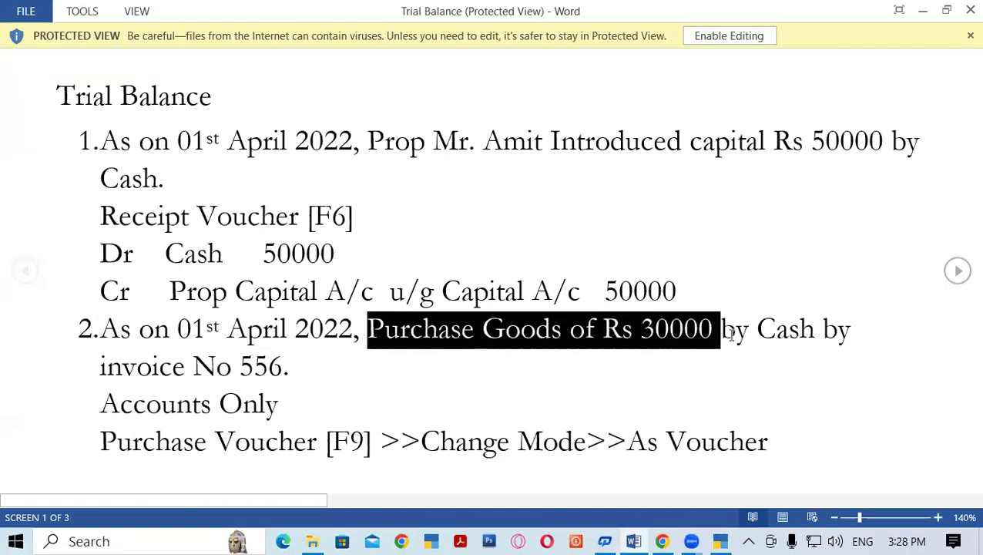
{"action": "left_click", "coordinate": [753, 334]}
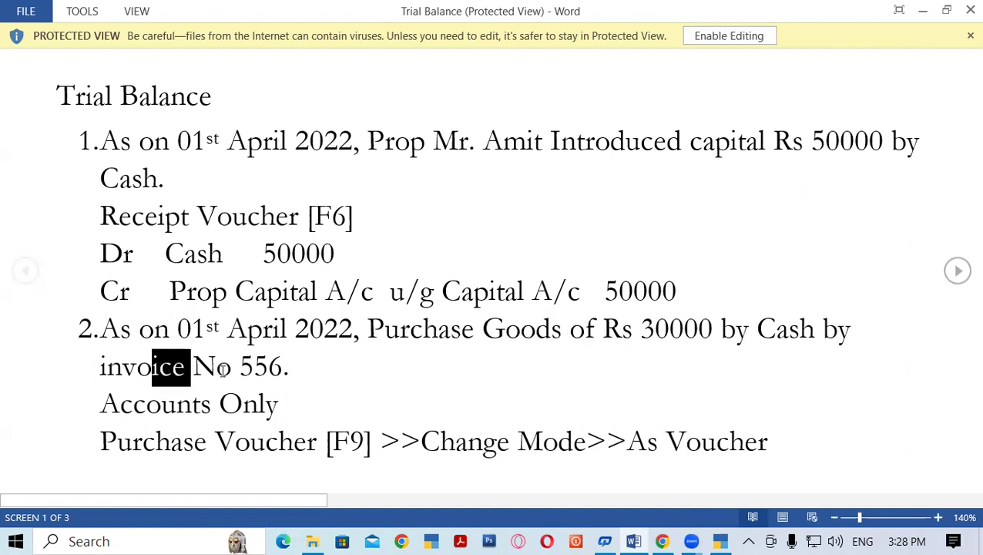
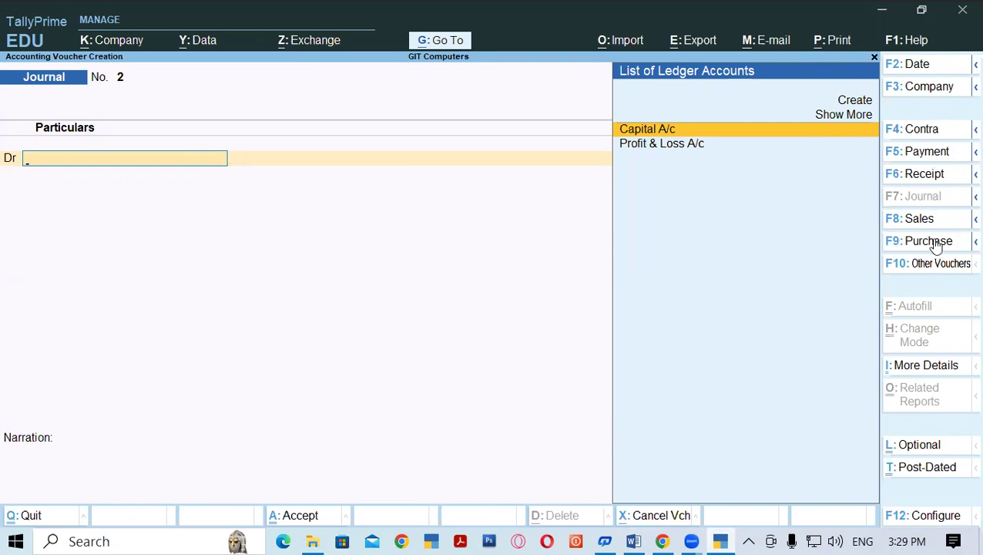
{"action": "left_click", "coordinate": [936, 245]}
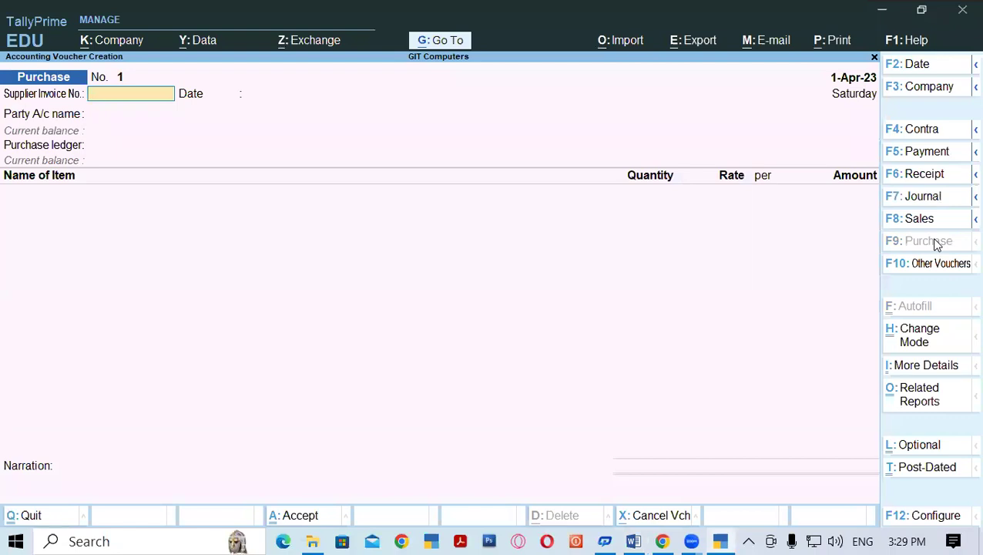
- Check the voucher mode for transaction 2 in Word, and switch the purchase voucher in TallyPrime to As Voucher mode
{"action": "left_click", "coordinate": [634, 541]}
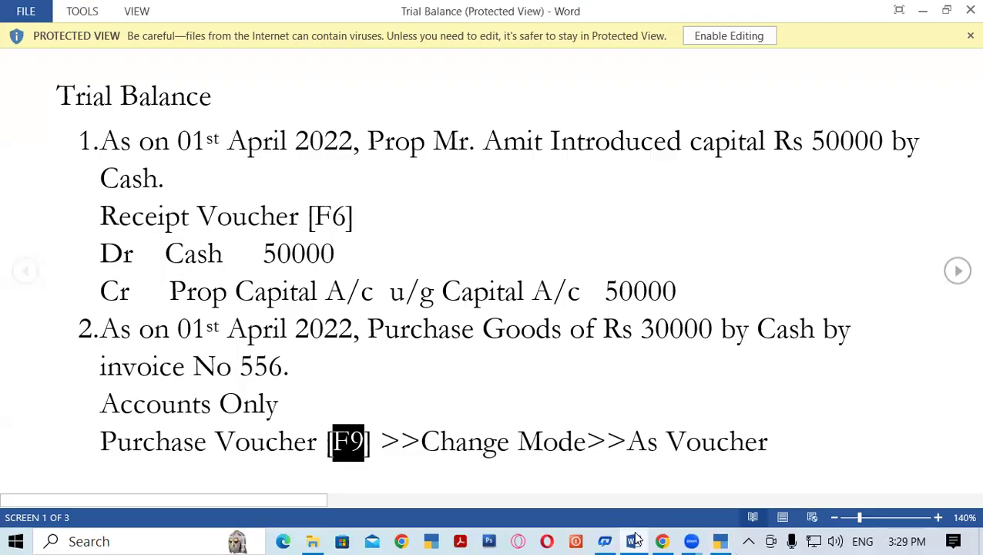
{"action": "left_click", "coordinate": [362, 453]}
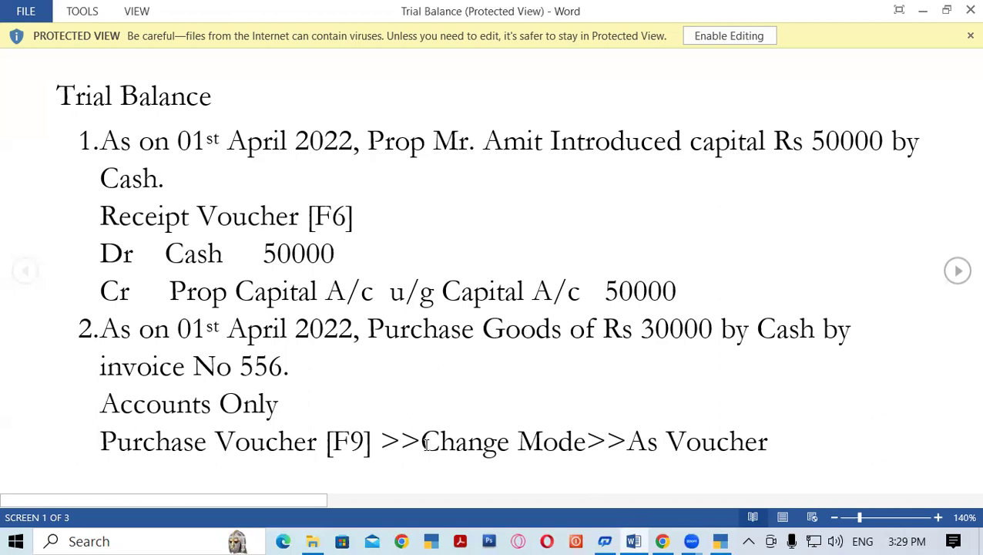
{"action": "left_click_drag", "start_coordinate": [423, 445], "coordinate": [756, 449]}
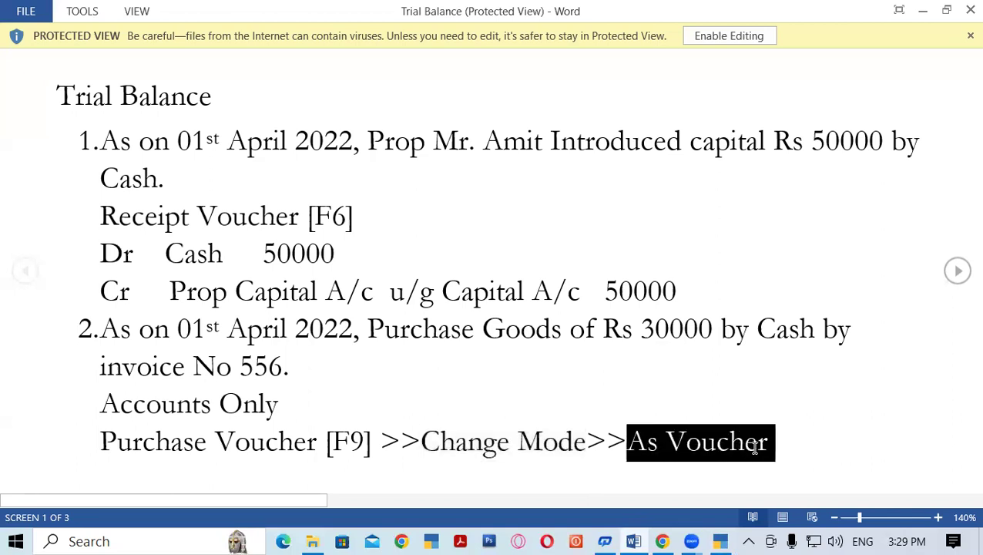
{"action": "key", "text": "alt+Tab"}
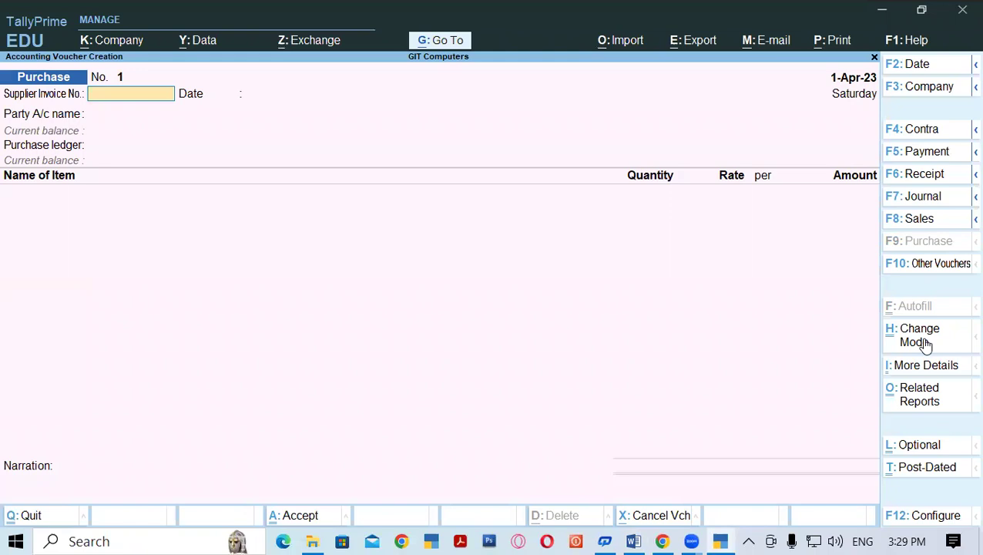
{"action": "left_click", "coordinate": [924, 340]}
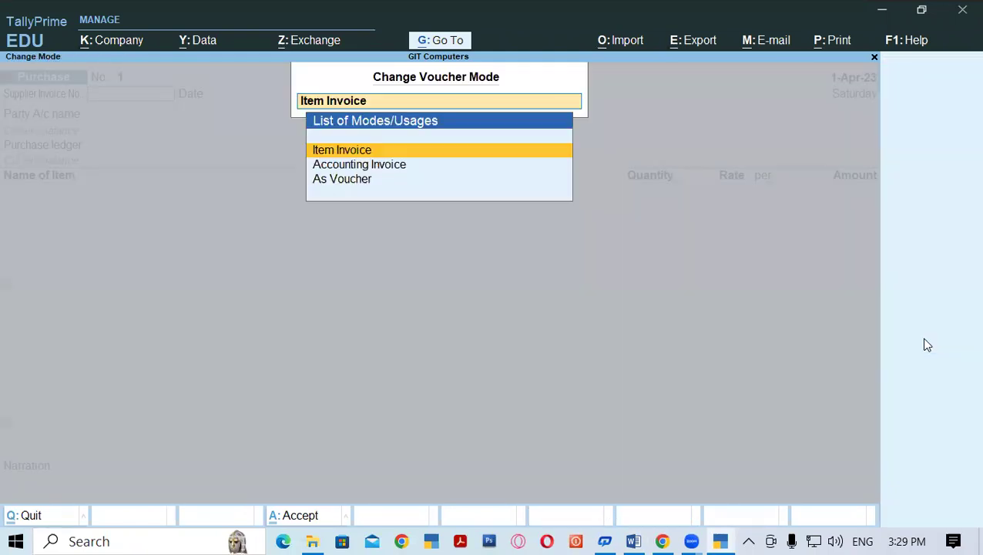
{"action": "left_click", "coordinate": [368, 180]}
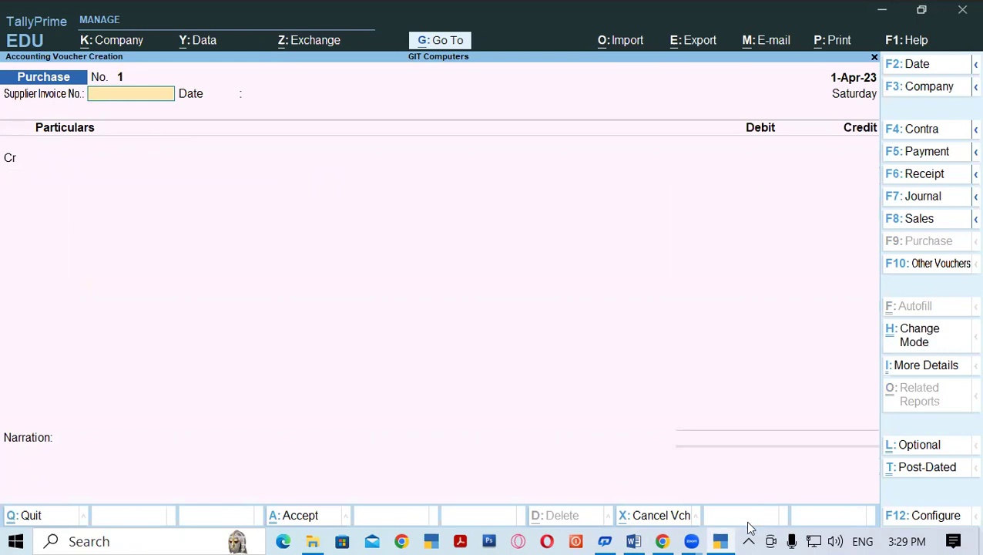
- Look up transaction 2's invoice number in Word, and enter supplier invoice number 556 dated 1-Apr-23 in the TallyPrime purchase voucher
{"action": "left_click", "coordinate": [634, 541]}
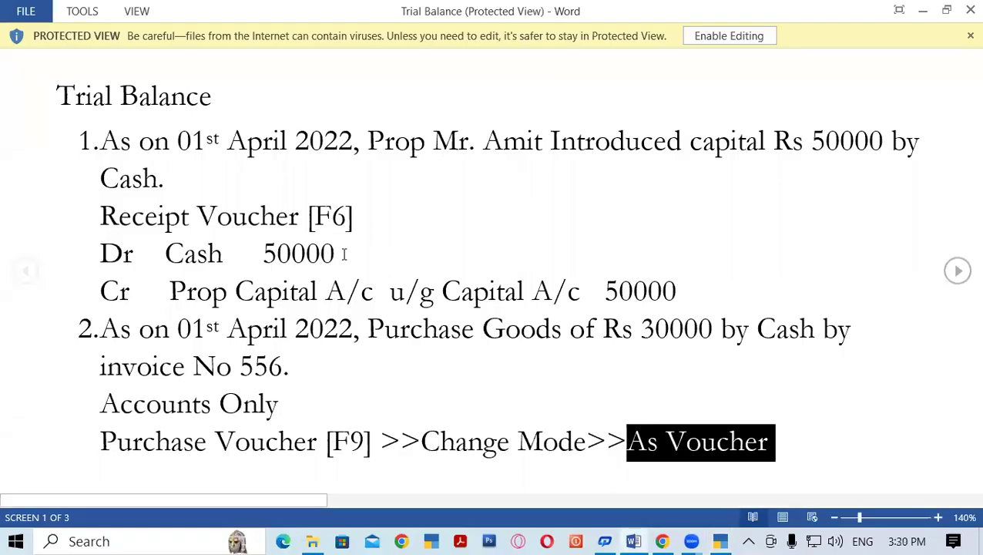
{"action": "left_click_drag", "start_coordinate": [239, 368], "coordinate": [283, 367]}
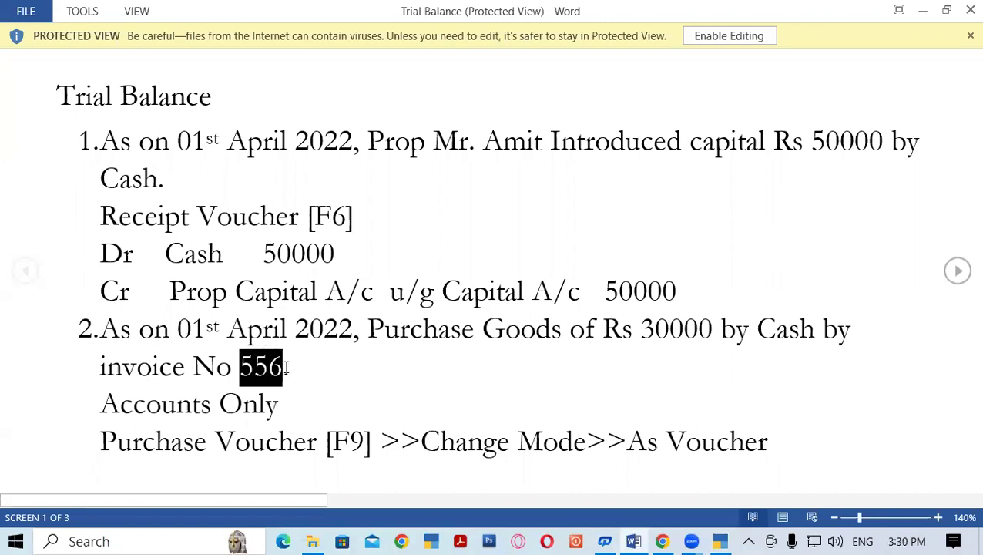
{"action": "left_click", "coordinate": [724, 541]}
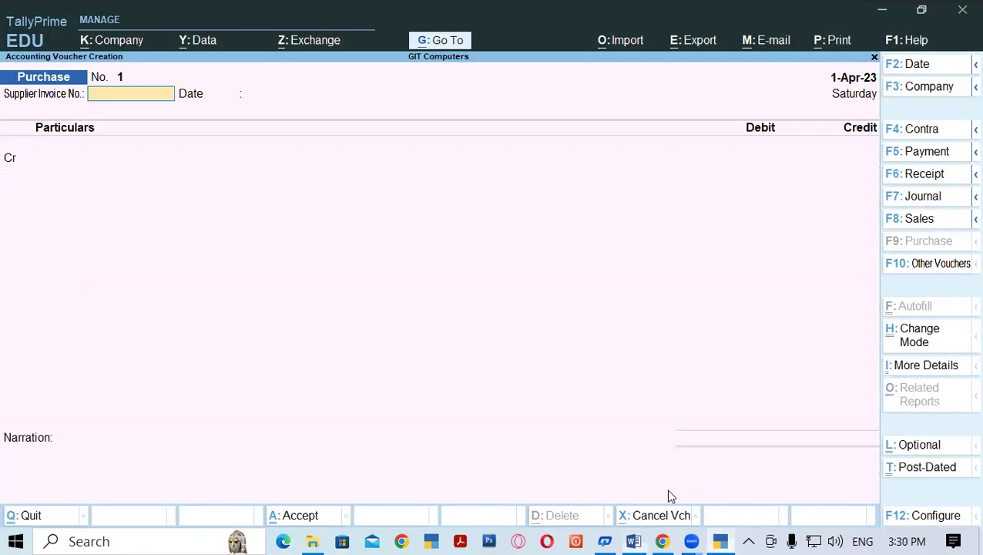
{"action": "type", "text": "556"}
{"action": "key", "text": "Return"}
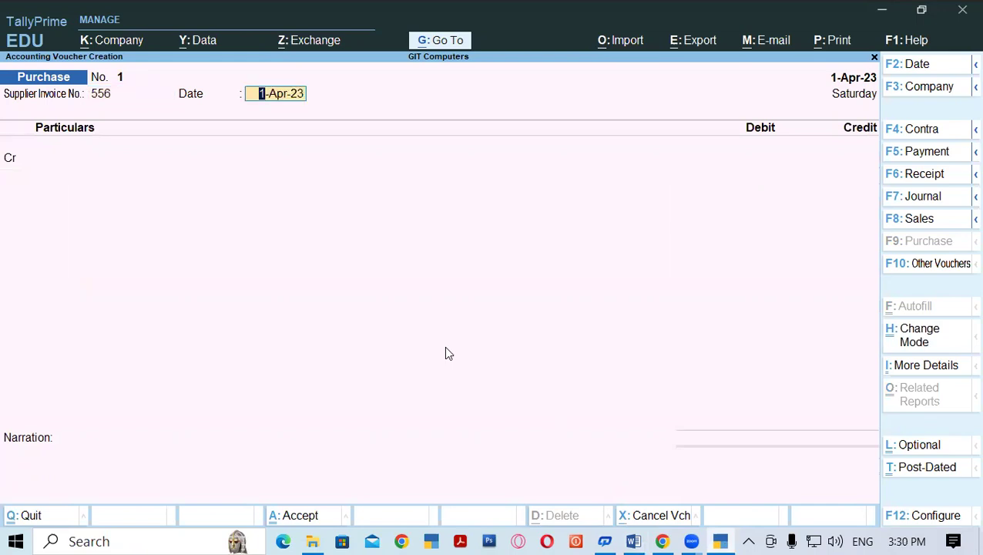
{"action": "key", "text": "Return"}
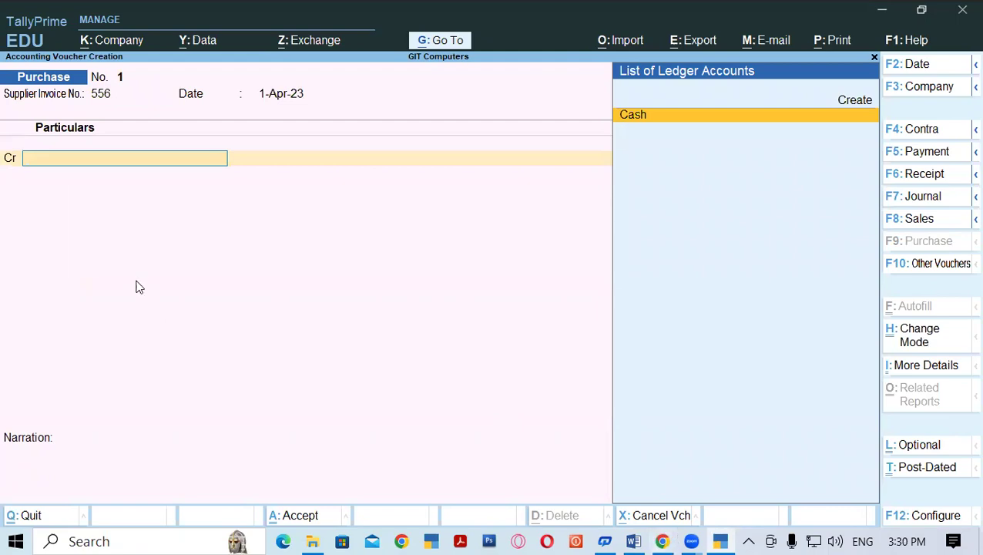
- Check in Word which ledgers transaction 2 debits and credits, and return to the TallyPrime purchase voucher
{"action": "left_click", "coordinate": [636, 541]}
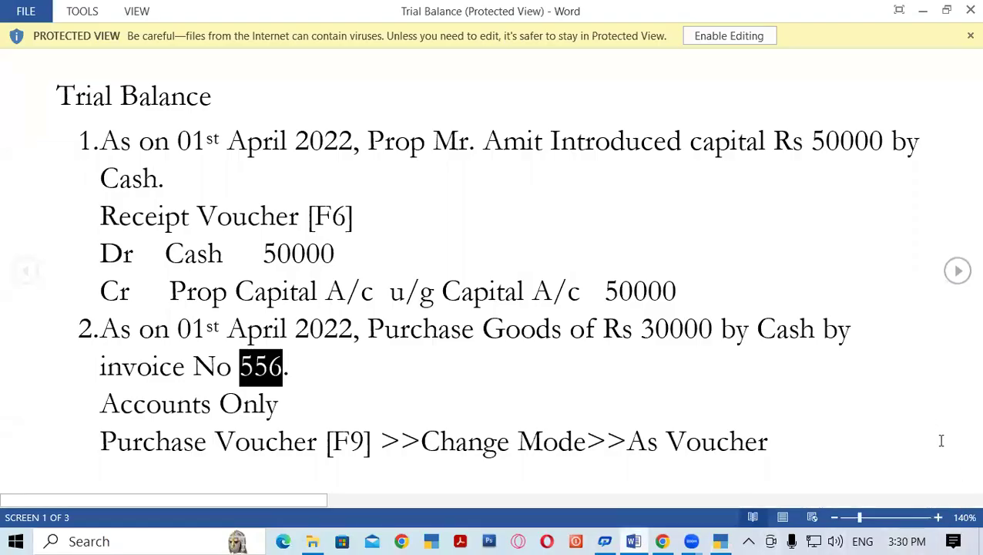
{"action": "left_click", "coordinate": [959, 277]}
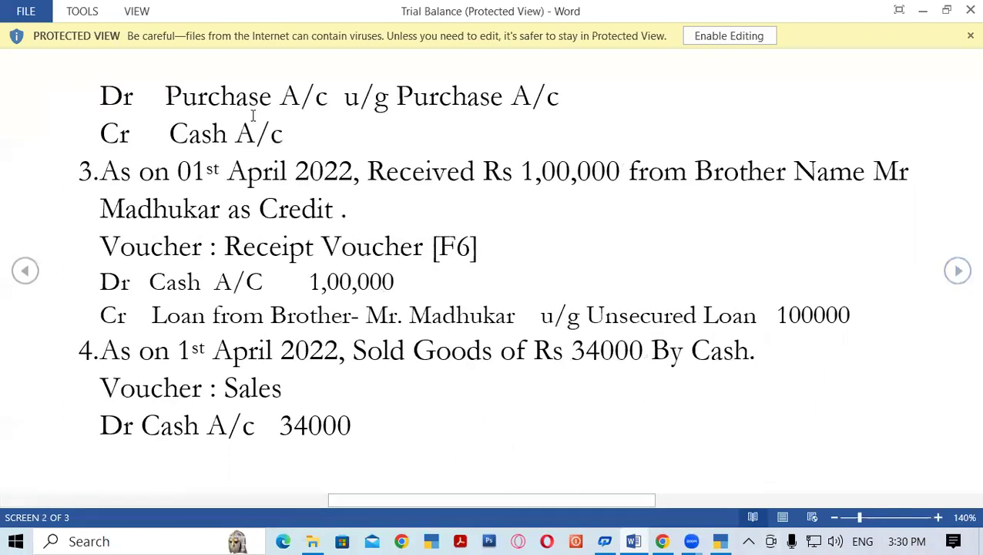
{"action": "left_click_drag", "start_coordinate": [168, 98], "coordinate": [327, 106]}
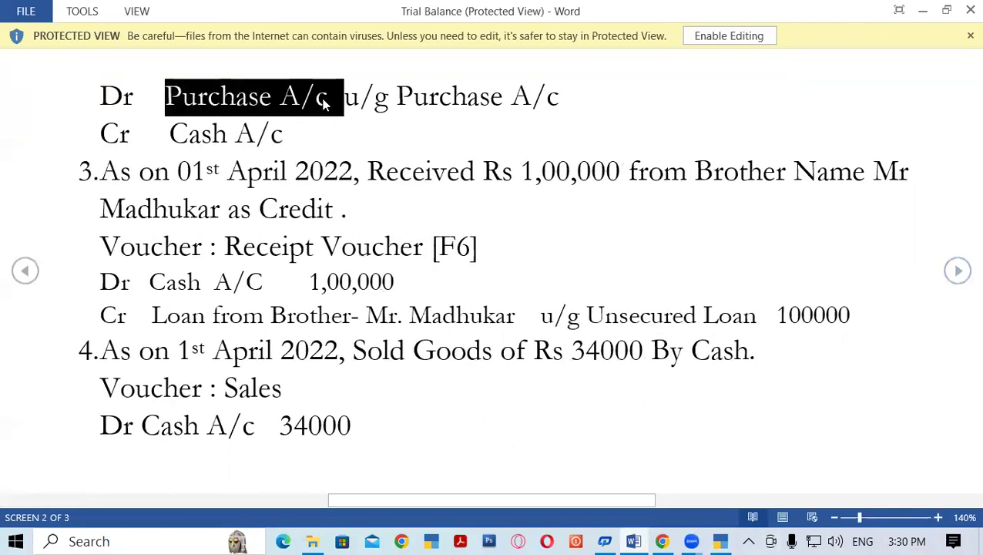
{"action": "left_click_drag", "start_coordinate": [176, 133], "coordinate": [288, 136]}
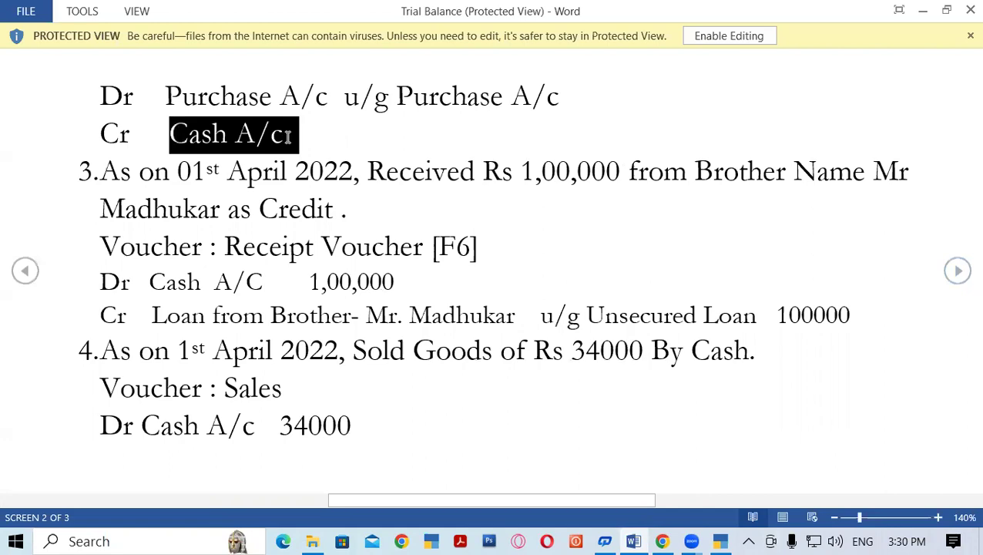
{"action": "left_click", "coordinate": [722, 541]}
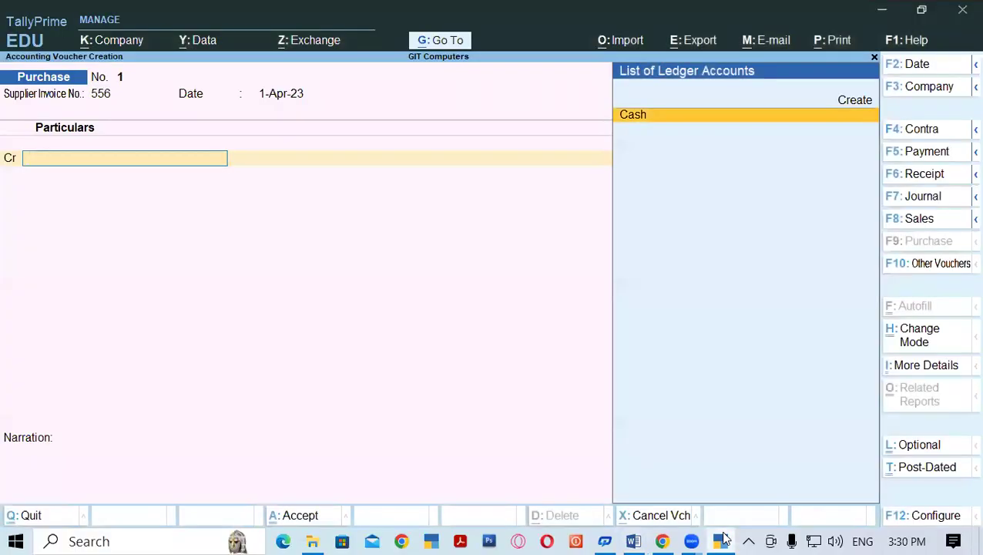
- Check the purchase amount in Word, and credit the Cash ledger with 30000 in the TallyPrime purchase voucher, keeping the default party details
{"action": "key", "text": "Return"}
{"action": "key", "text": "Escape"}
{"action": "left_click", "coordinate": [722, 539]}
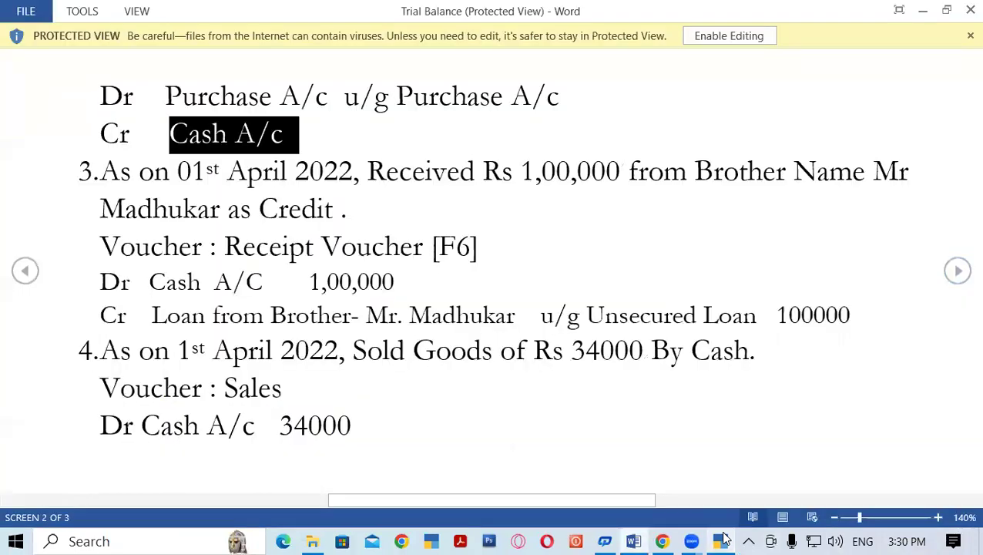
{"action": "left_click", "coordinate": [29, 273]}
{"action": "left_click_drag", "start_coordinate": [636, 330], "coordinate": [713, 333]}
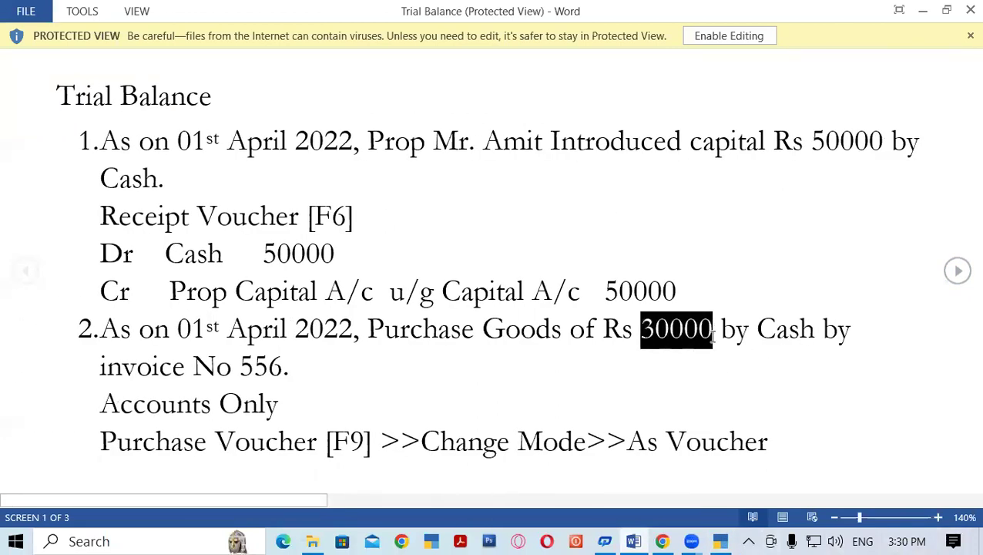
{"action": "left_click", "coordinate": [958, 271]}
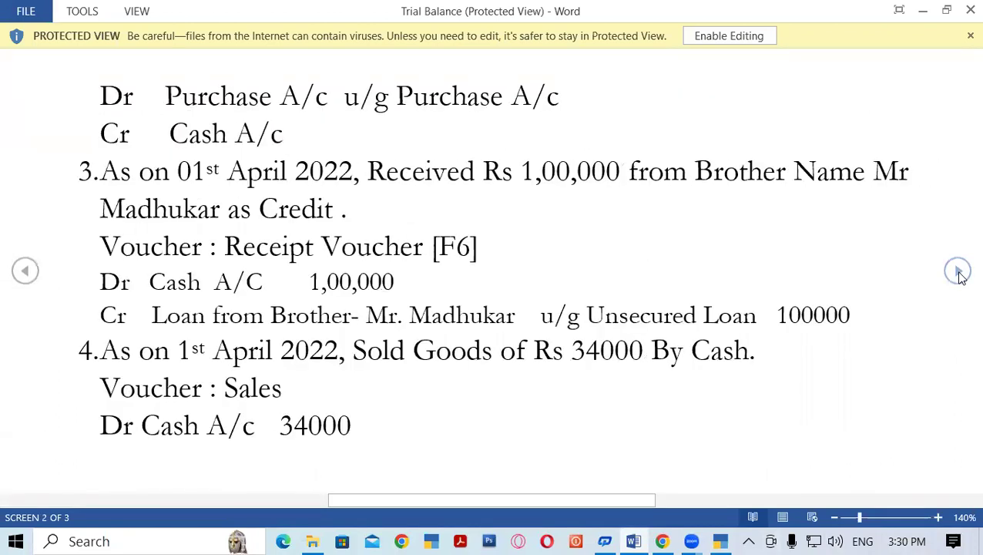
{"action": "key", "text": "alt+Tab"}
{"action": "key", "text": "Return"}
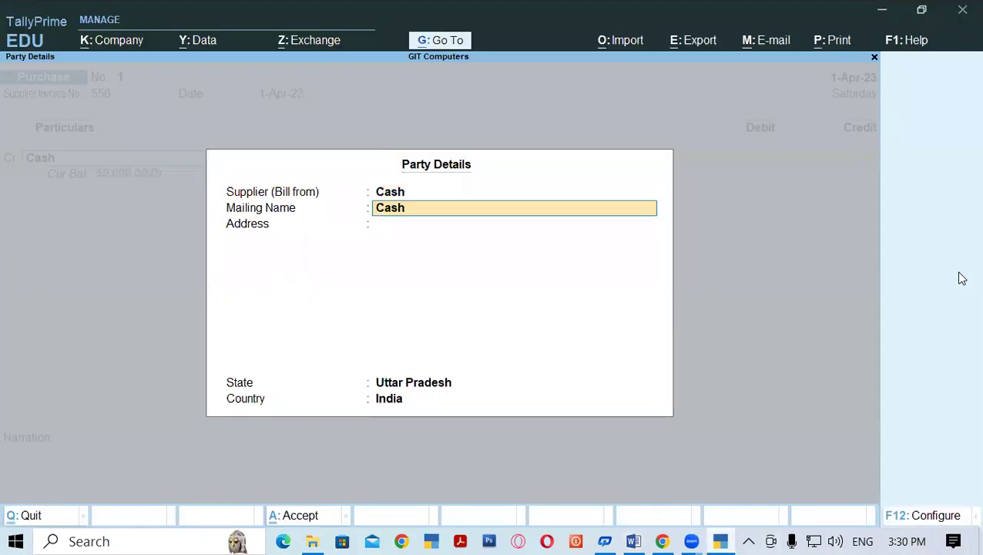
{"action": "key", "text": "ctrl+a"}
{"action": "type", "text": "30000"}
{"action": "key", "text": "Return"}
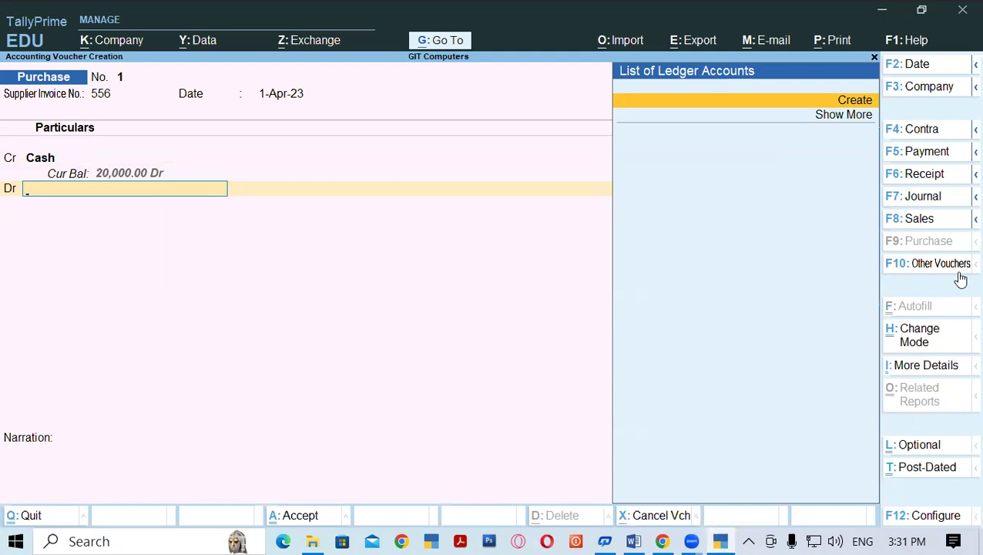
- Create the ledger Purchase A/c under Purchase Accounts with ledger type Not Applicable for the Dr line, and debit it with 30,000
{"action": "key", "text": "alt+c"}
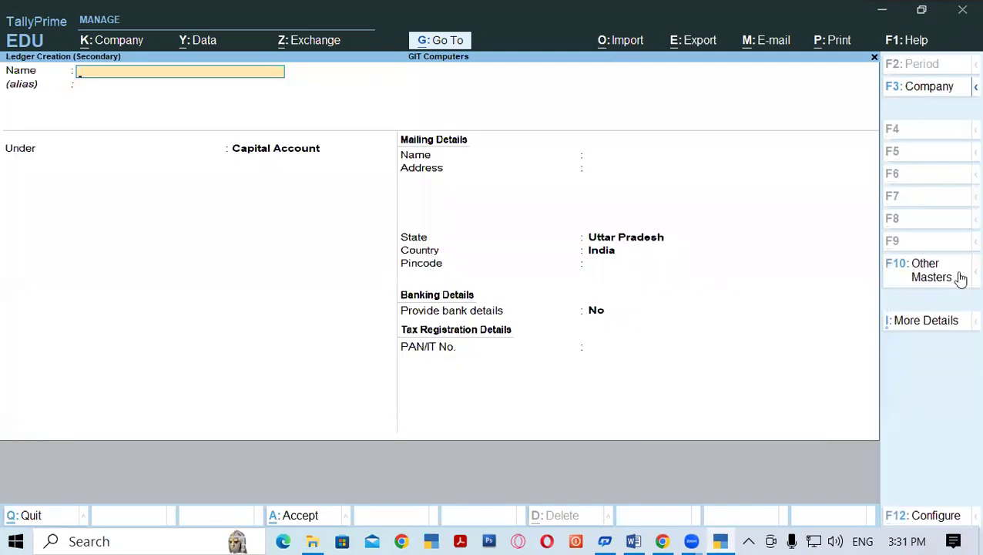
{"action": "type", "text": "Purchase A/c"}
{"action": "key", "text": "Return"}
{"action": "key", "text": "Return"}
{"action": "type", "text": "Pu"}
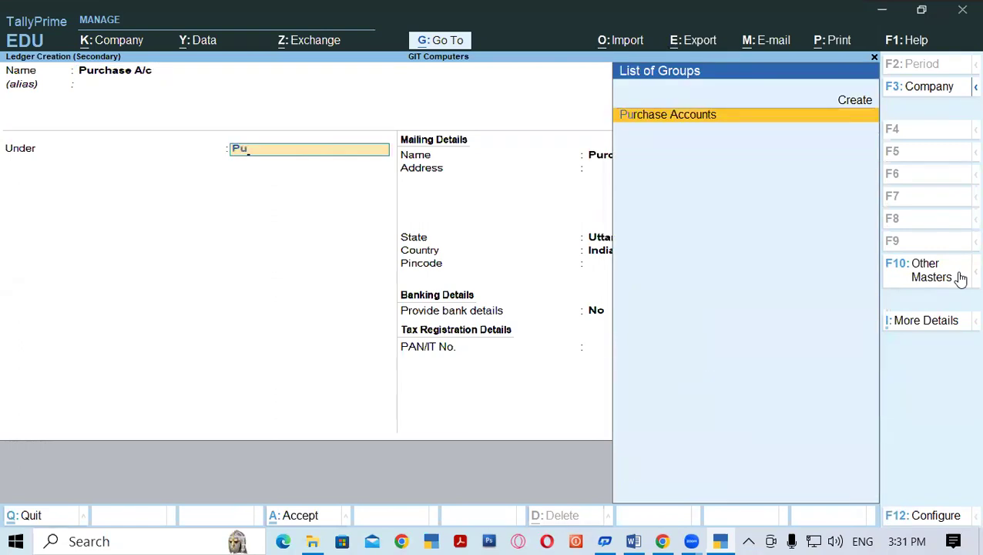
{"action": "key", "text": "Return"}
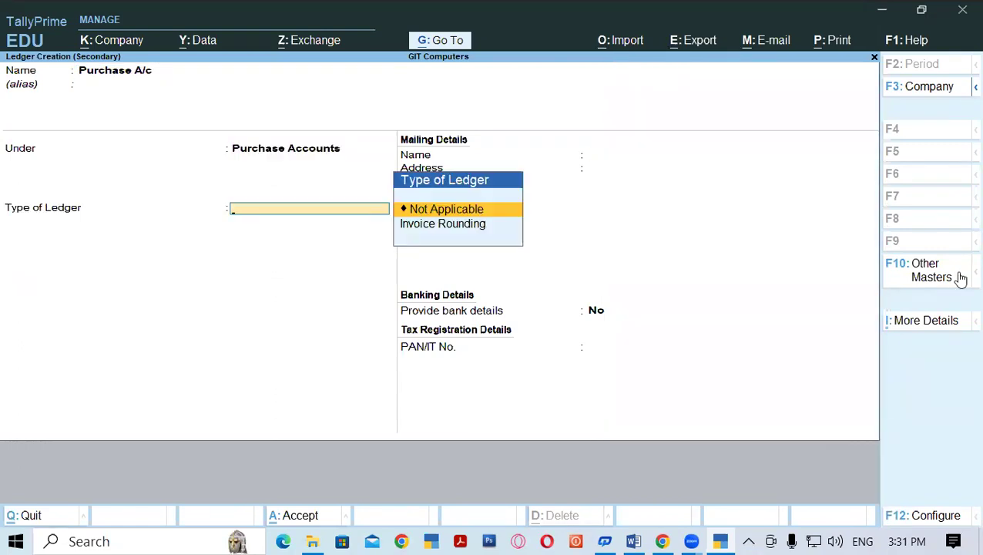
{"action": "key", "text": "Return"}
{"action": "key", "text": "ctrl"}
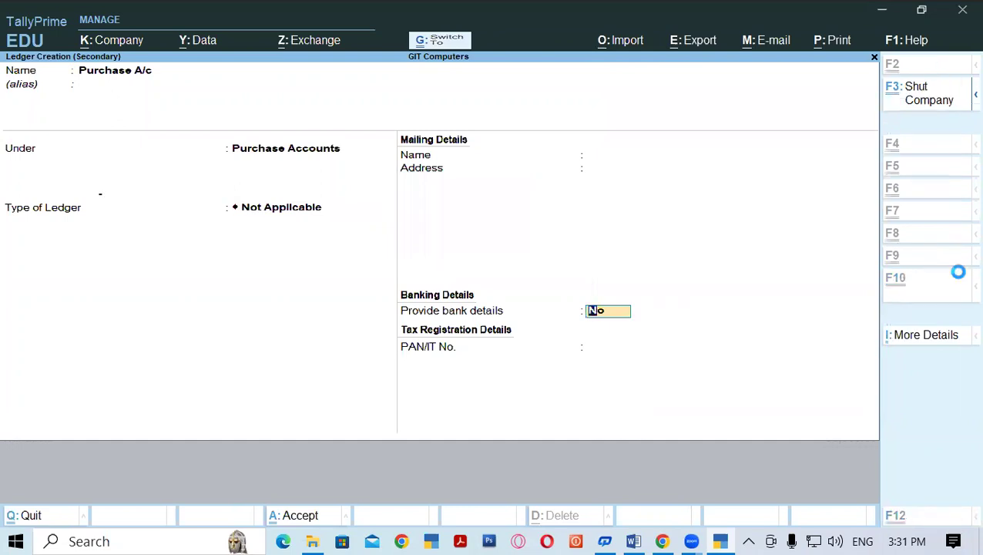
{"action": "key", "text": "ctrl+a"}
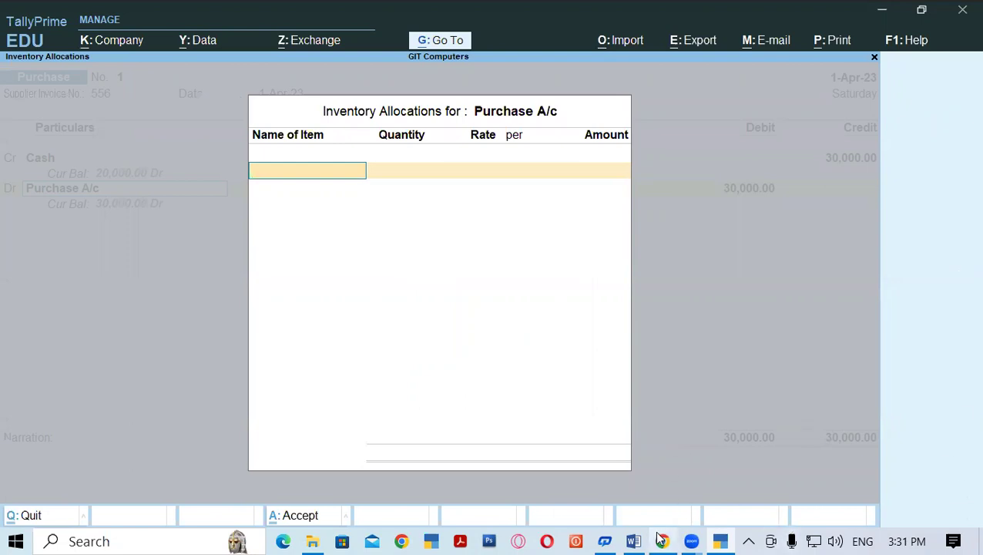
- Review the purchase amount of transaction 2 in Word, and return to the inventory allocations for Purchase A/c in TallyPrime
{"action": "left_click", "coordinate": [633, 540]}
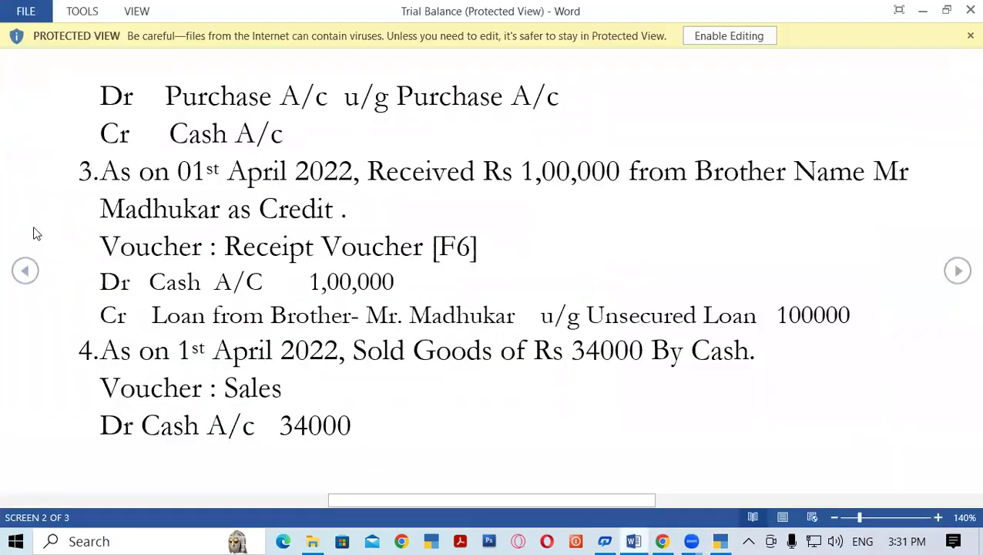
{"action": "left_click", "coordinate": [26, 270]}
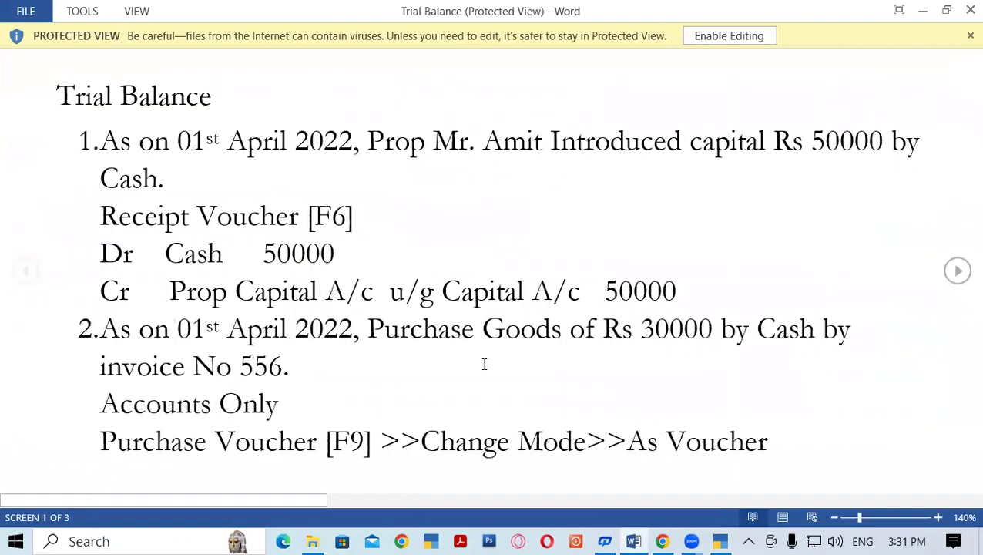
{"action": "left_click_drag", "start_coordinate": [640, 330], "coordinate": [713, 337]}
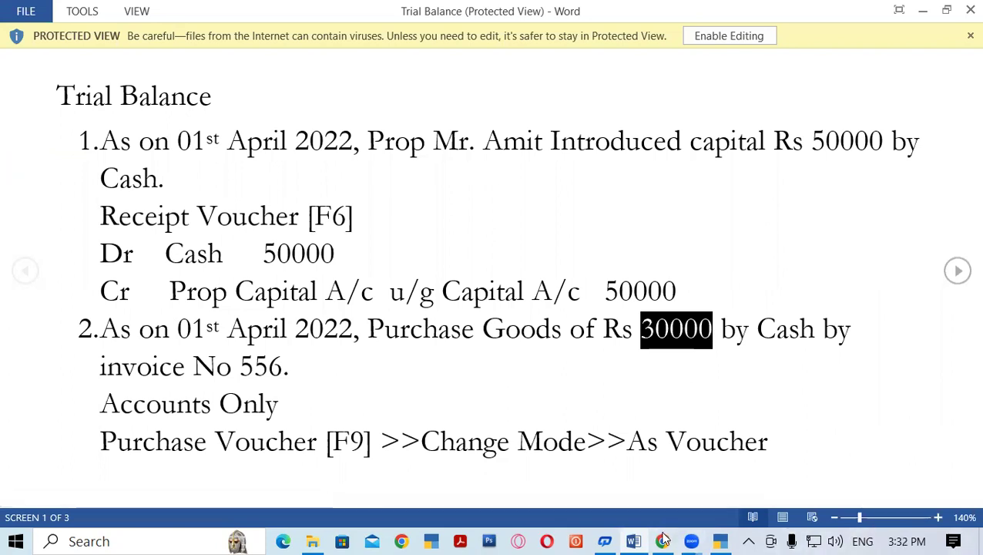
{"action": "left_click", "coordinate": [721, 542]}
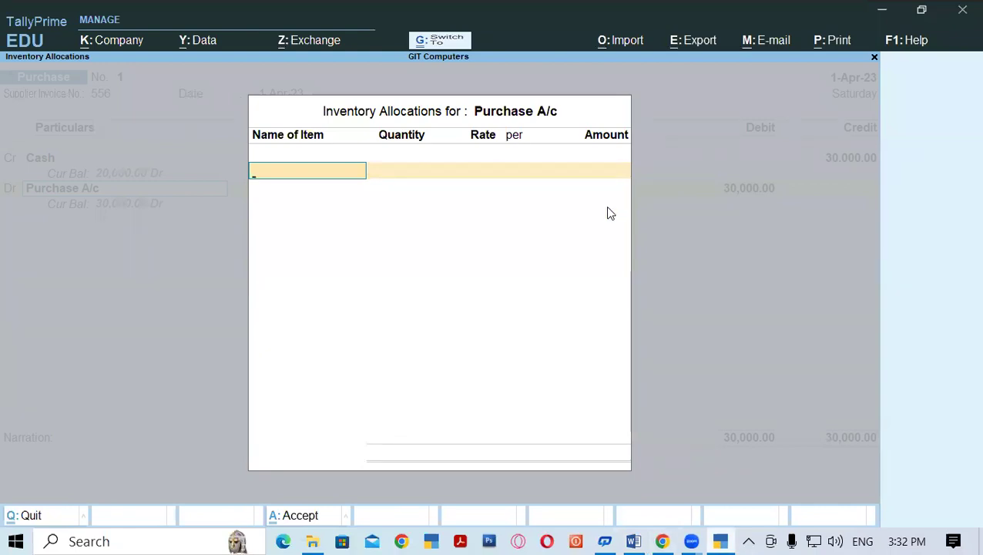
- Leave the inventory allocations for Purchase A/c empty, keep the 30,000 debit, and save the purchase voucher without a narration
{"action": "key", "text": "Escape"}
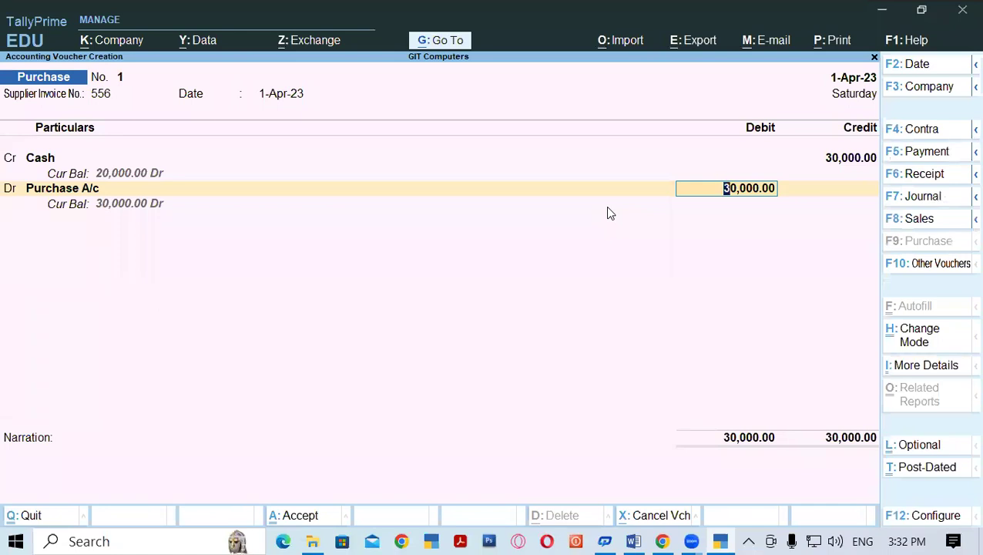
{"action": "key", "text": "shift+Tab"}
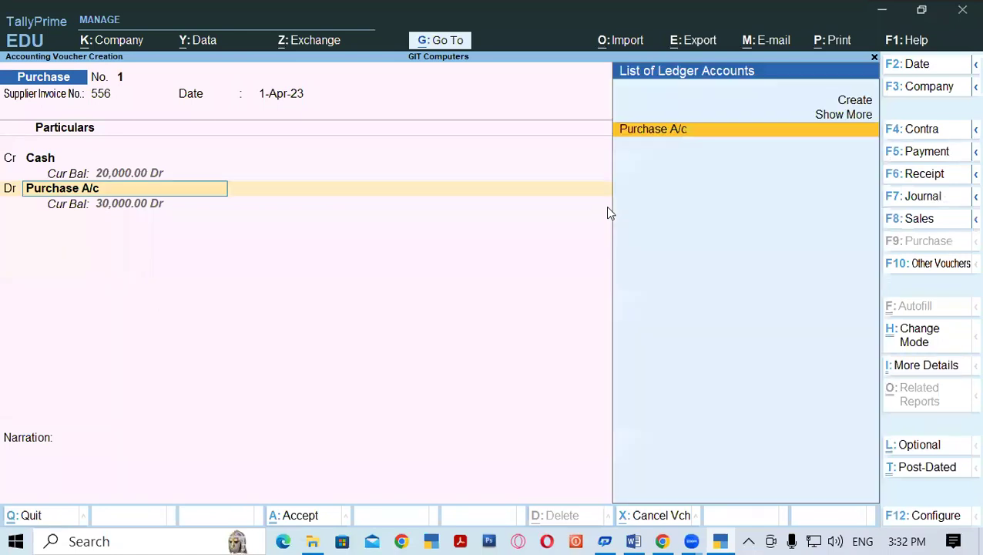
{"action": "key", "text": "Return"}
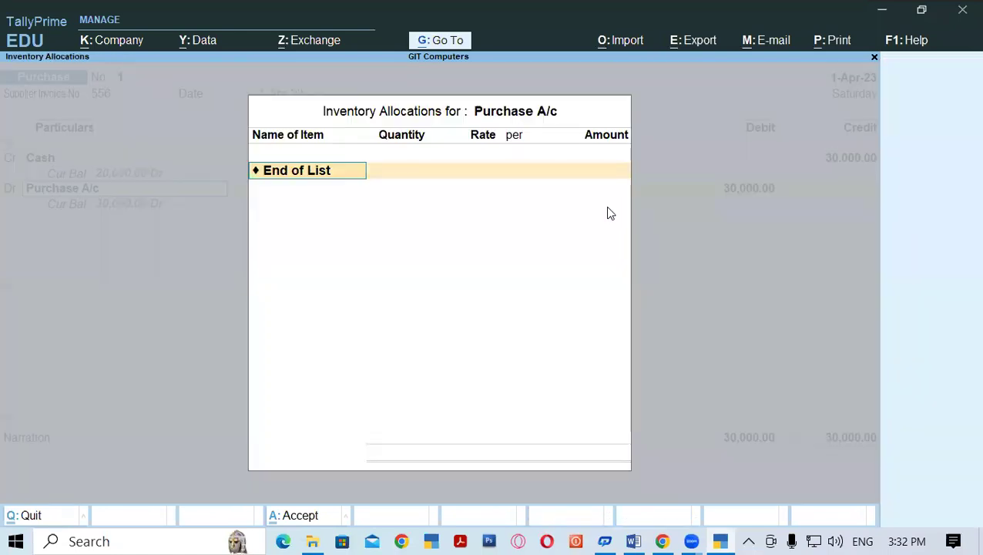
{"action": "key", "text": "Return"}
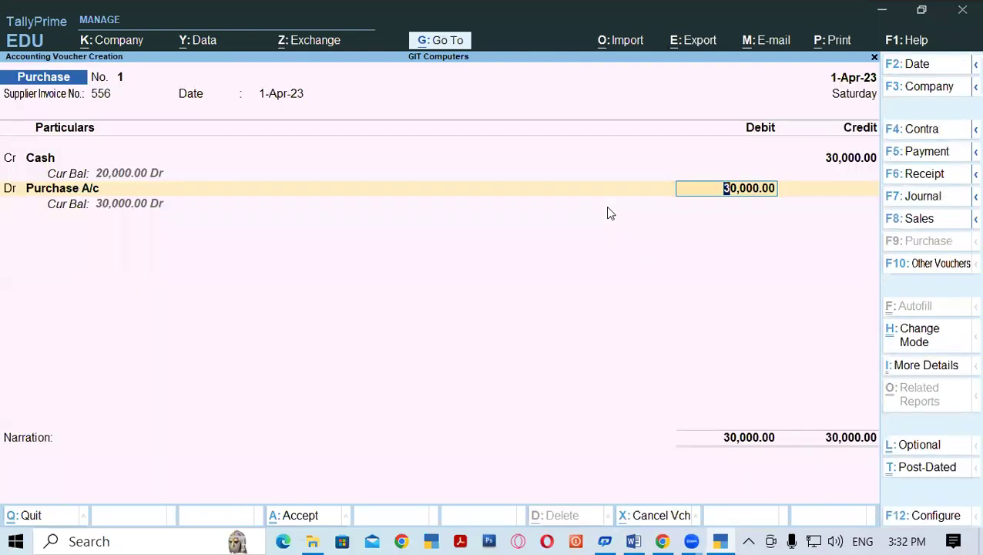
{"action": "key", "text": "Return"}
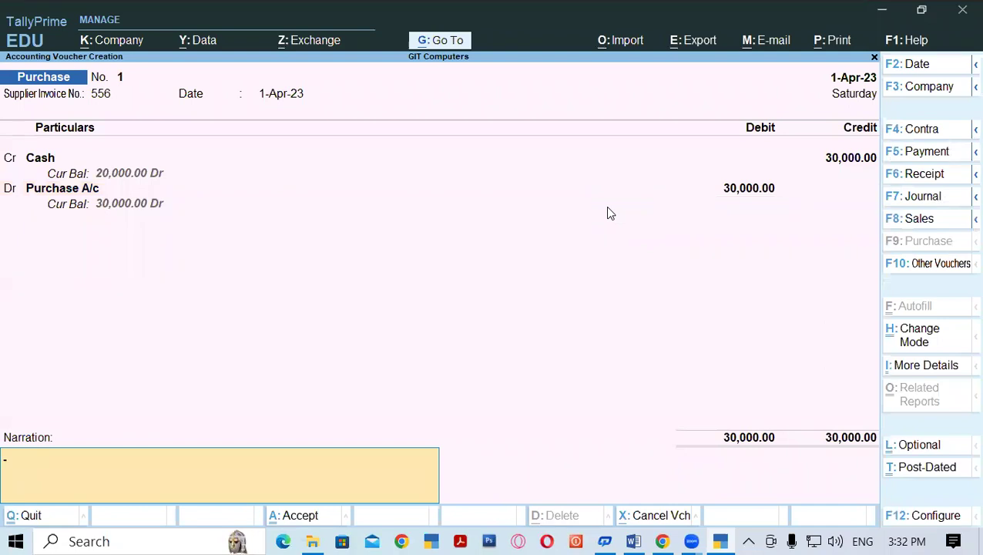
{"action": "key", "text": "Return"}
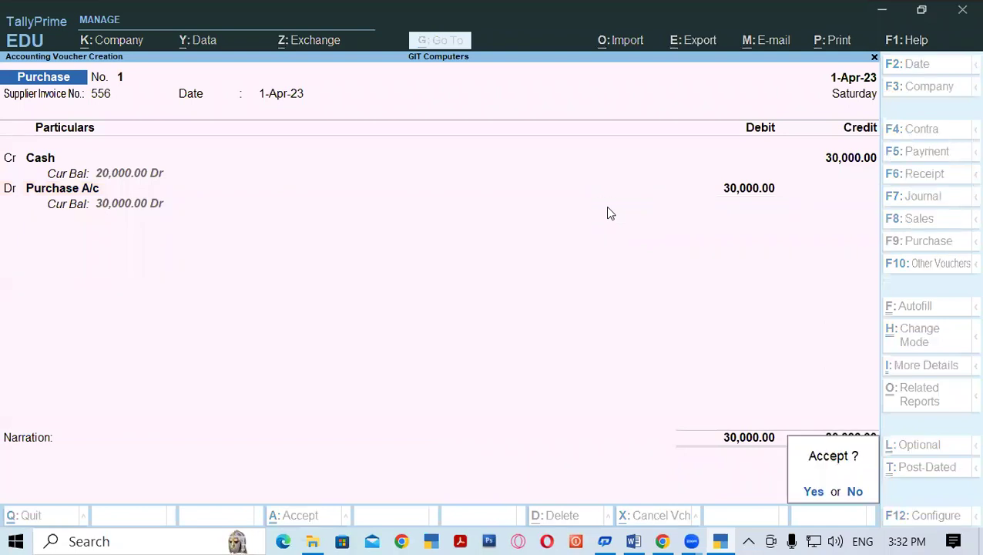
{"action": "key", "text": "Return"}
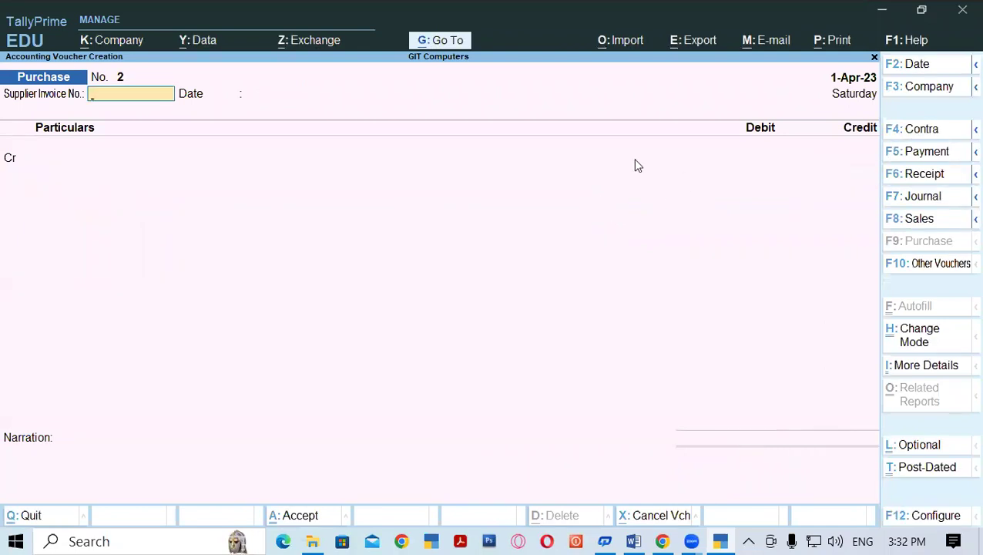
- Read the date, amount, source and credit terms of transaction 3 in Word, and return to TallyPrime
{"action": "left_click", "coordinate": [634, 541]}
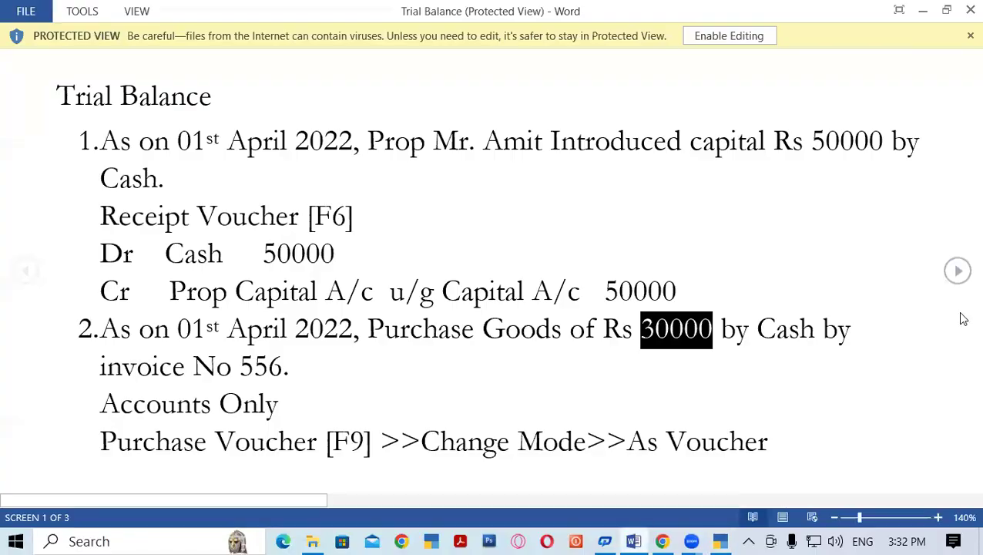
{"action": "left_click", "coordinate": [958, 271]}
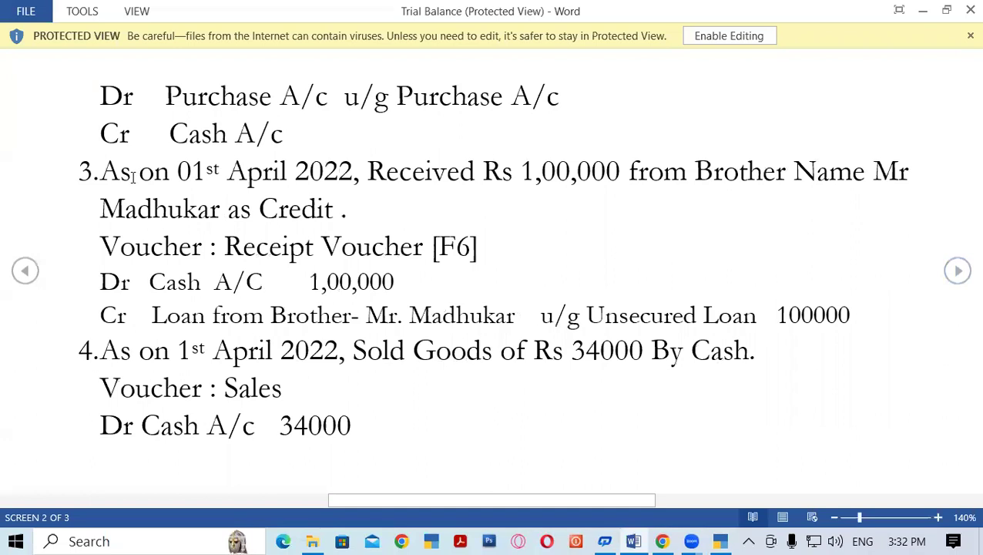
{"action": "left_click_drag", "start_coordinate": [101, 171], "coordinate": [340, 173]}
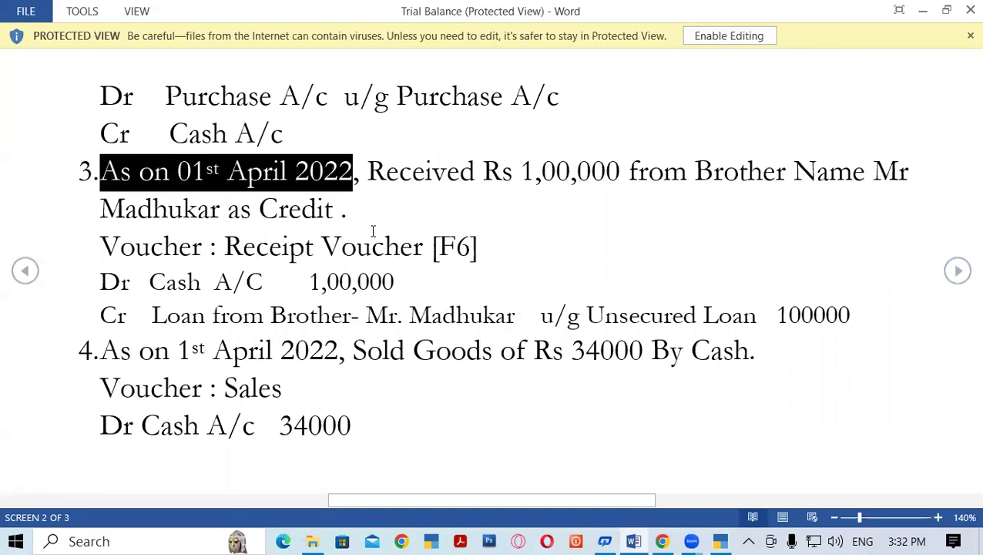
{"action": "left_click", "coordinate": [381, 172]}
{"action": "left_click_drag", "start_coordinate": [380, 171], "coordinate": [789, 171]}
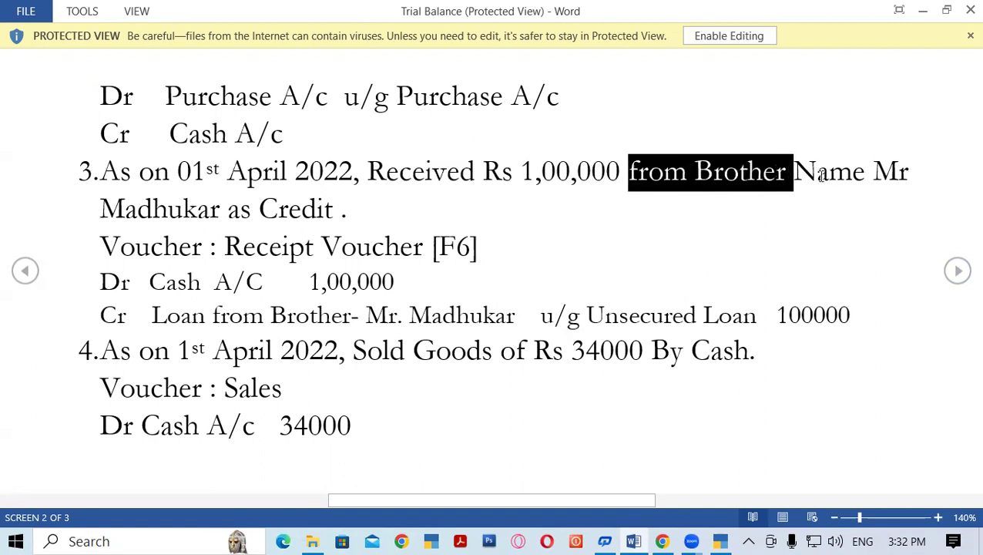
{"action": "left_click_drag", "start_coordinate": [99, 210], "coordinate": [333, 213]}
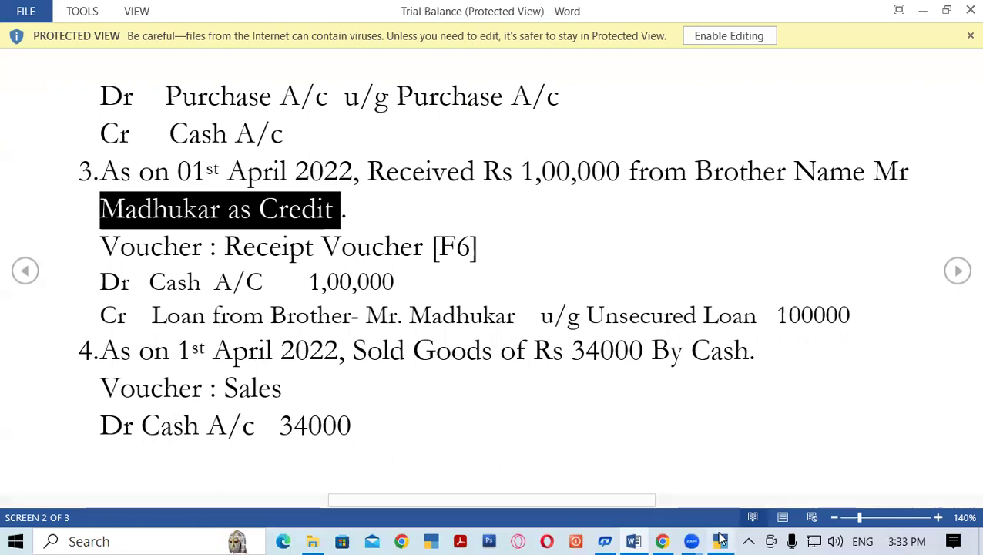
{"action": "key", "text": "alt+Tab"}
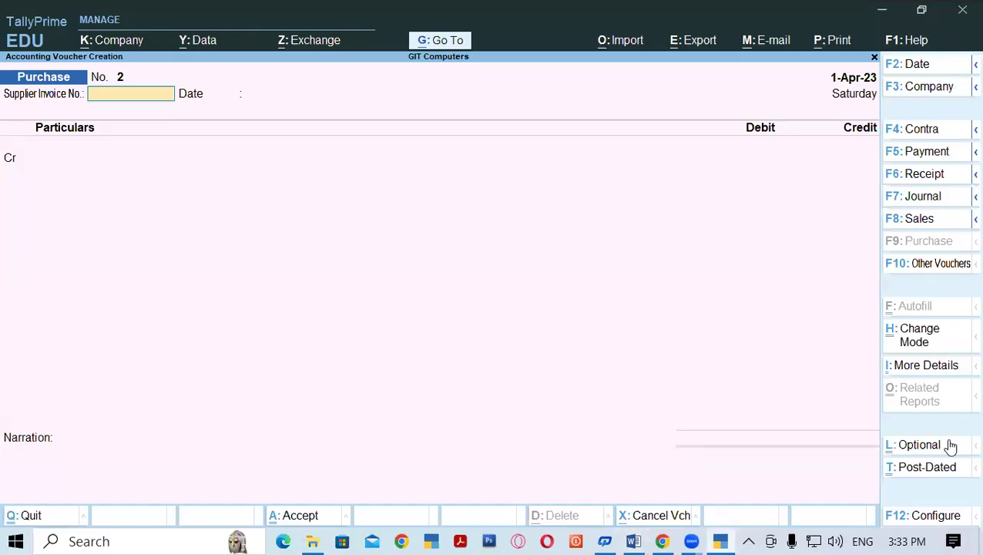
- Open a new receipt voucher, check in Word which ledger transaction 3 debits, and return to TallyPrime
{"action": "left_click", "coordinate": [925, 178]}
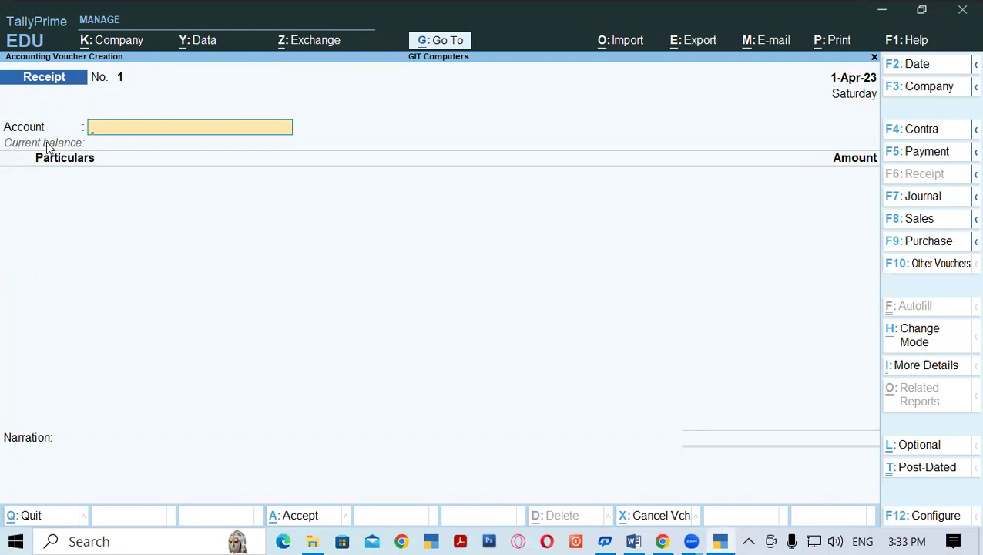
{"action": "left_click", "coordinate": [720, 541]}
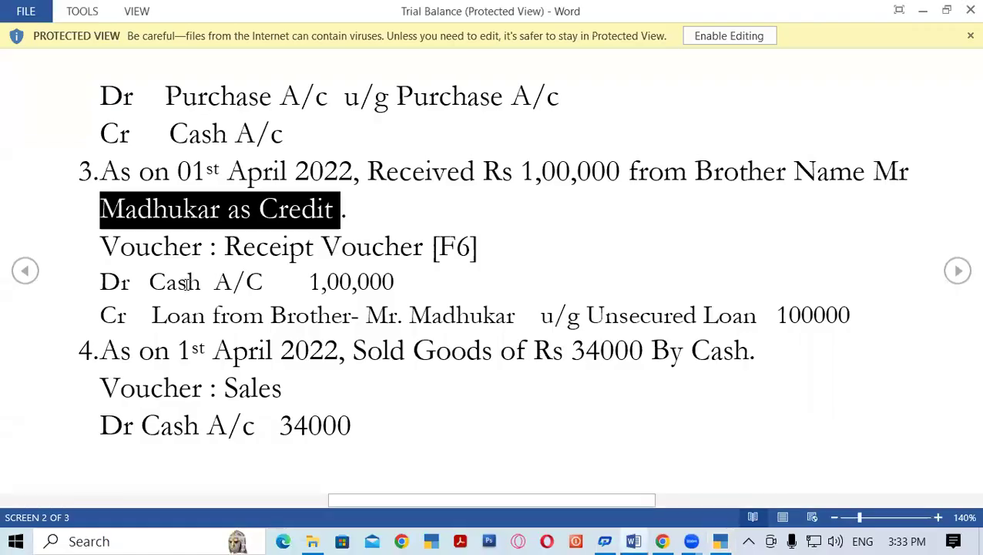
{"action": "double_click", "coordinate": [166, 282]}
{"action": "left_click_drag", "start_coordinate": [240, 280], "coordinate": [259, 282]}
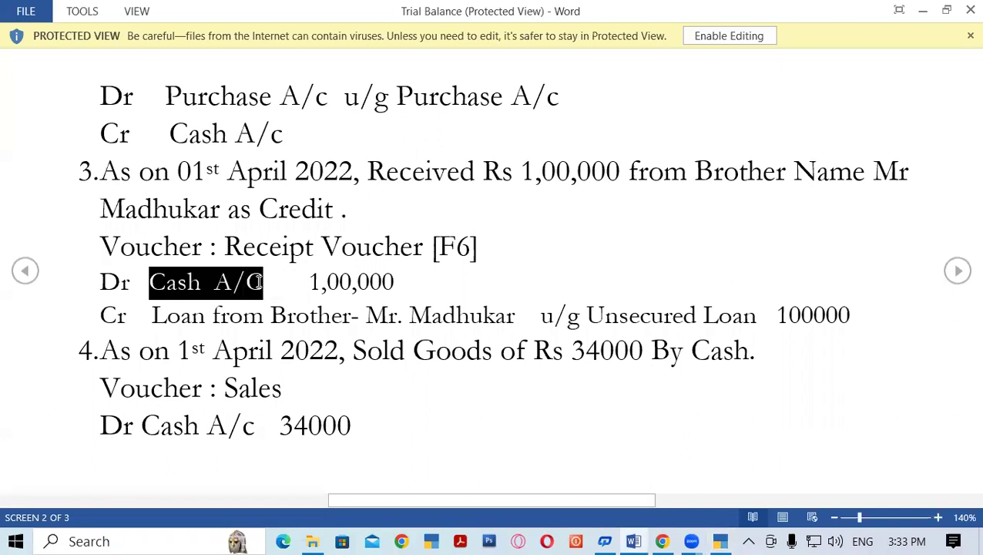
{"action": "left_click", "coordinate": [723, 541]}
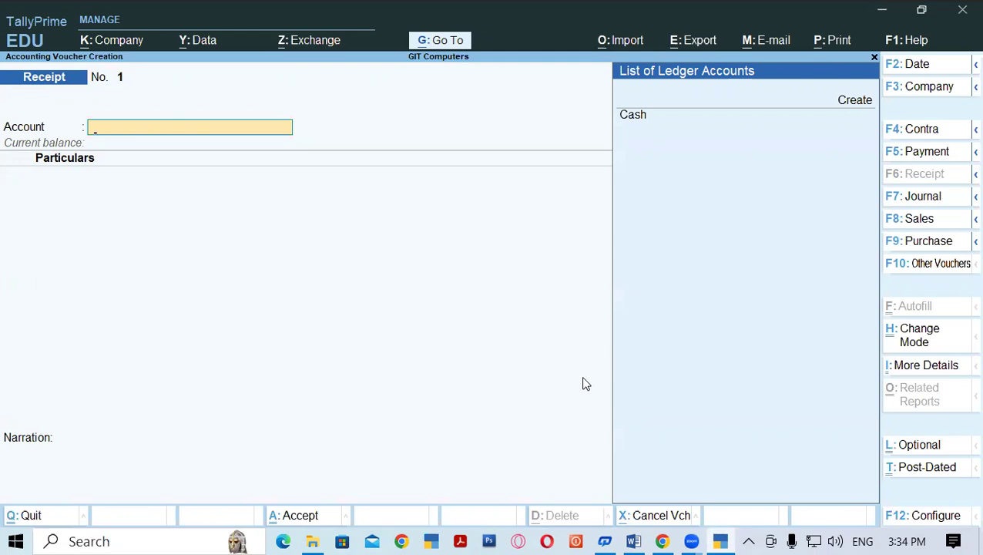
- Set Show more configurations to Yes in the receipt voucher's configuration, keep the other options, and accept it
{"action": "left_click", "coordinate": [934, 517]}
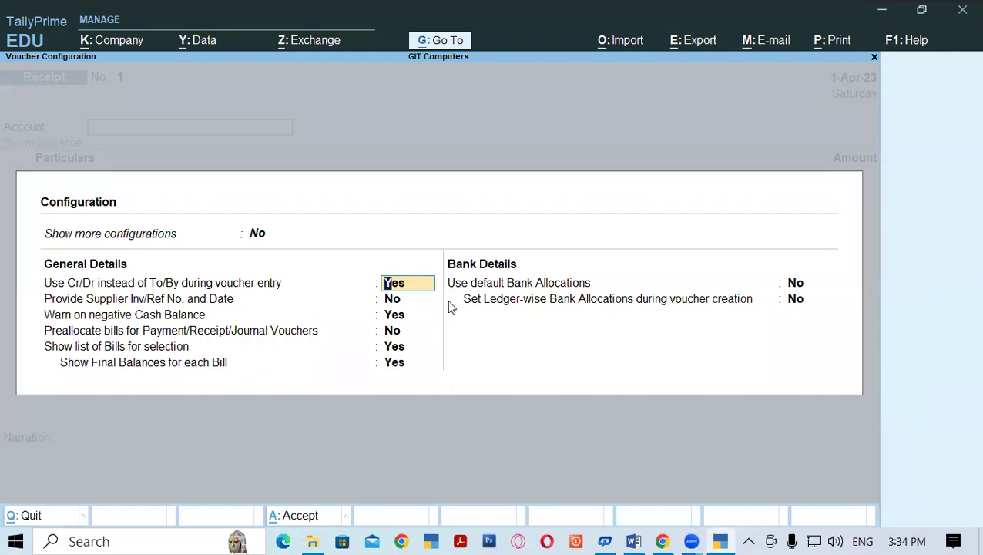
{"action": "key", "text": "Escape"}
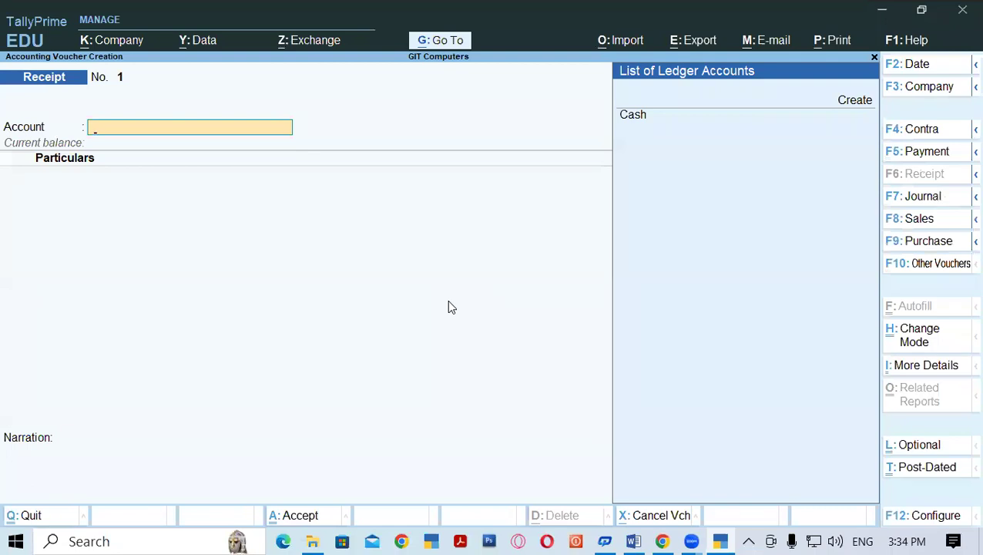
{"action": "left_click", "coordinate": [937, 524]}
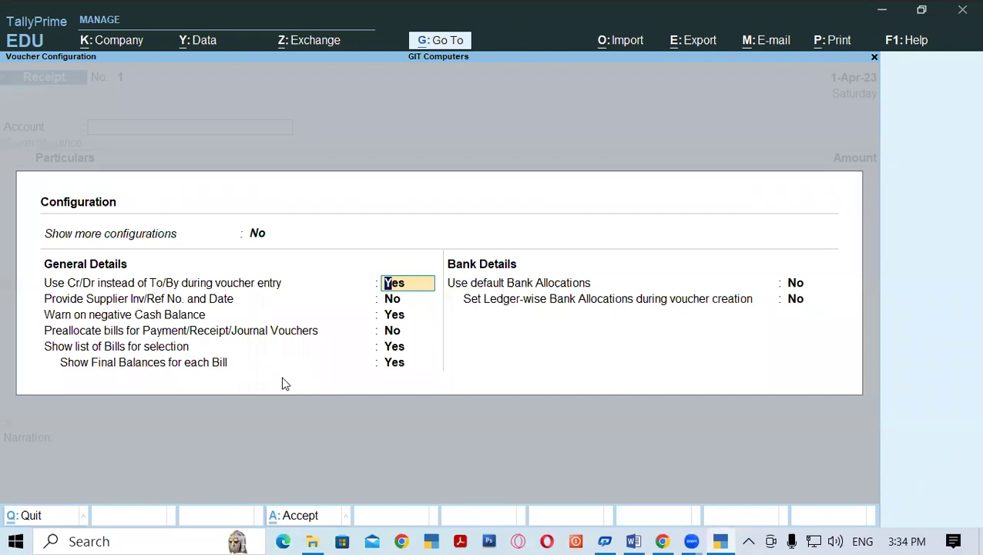
{"action": "left_click", "coordinate": [257, 235]}
{"action": "type", "text": "y"}
{"action": "key", "text": "Return"}
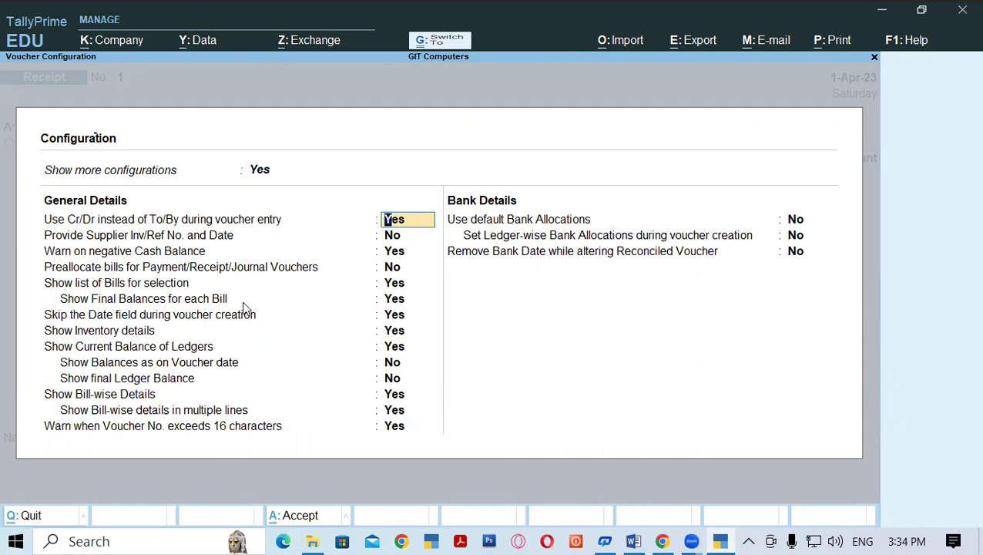
{"action": "key", "text": "ctrl+a"}
- Change the receipt voucher's mode from Single Entry to Double Entry
{"action": "left_click", "coordinate": [911, 339]}
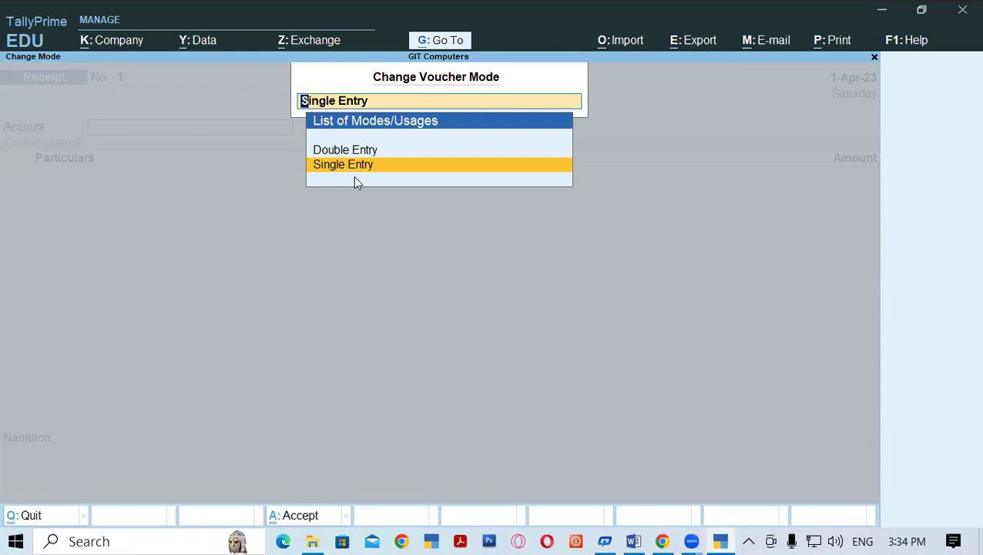
{"action": "key", "text": "Return"}
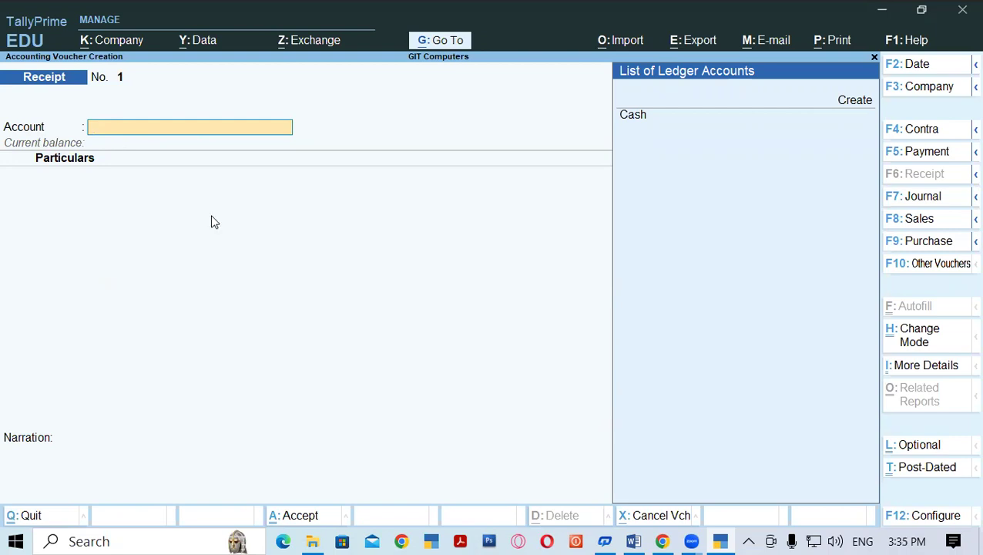
{"action": "left_click", "coordinate": [922, 339]}
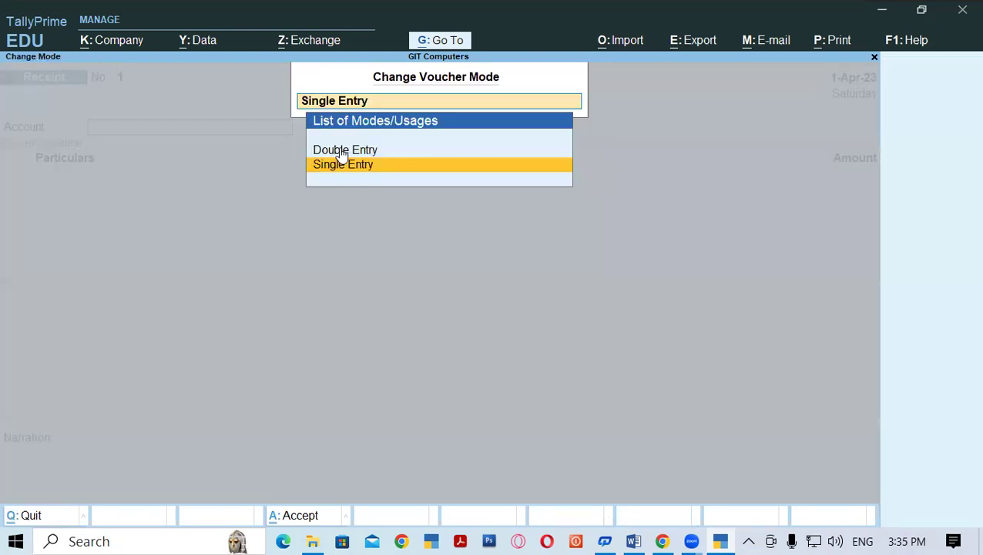
{"action": "left_click", "coordinate": [343, 150]}
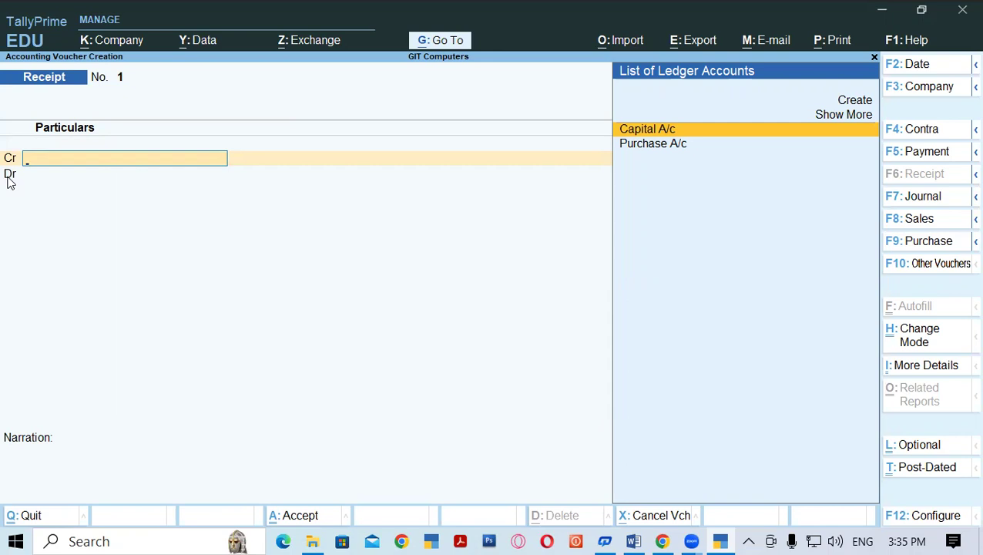
- Switch the receipt voucher to Single Entry mode and back to Double Entry
{"action": "left_click", "coordinate": [914, 339]}
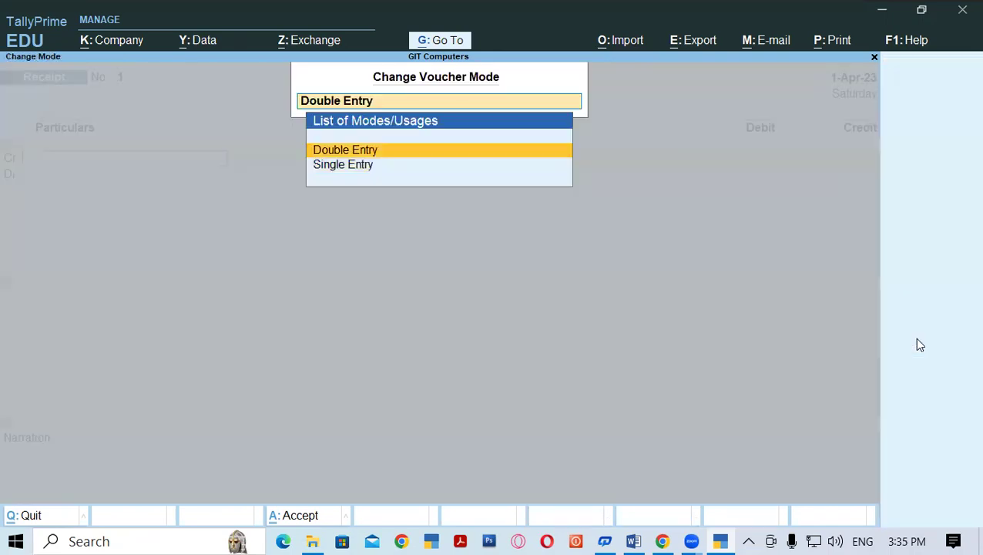
{"action": "key", "text": "Down"}
{"action": "key", "text": "Return"}
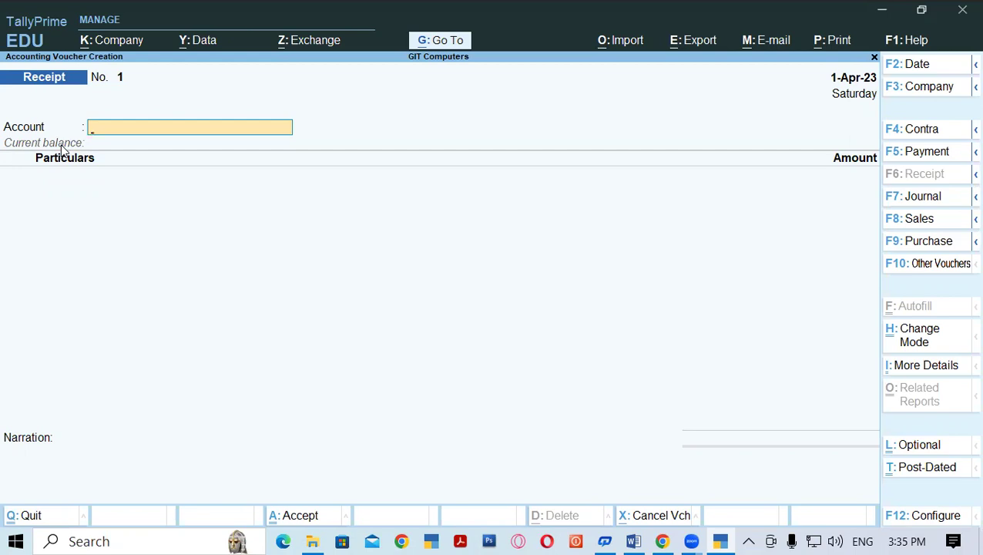
{"action": "left_click", "coordinate": [903, 340]}
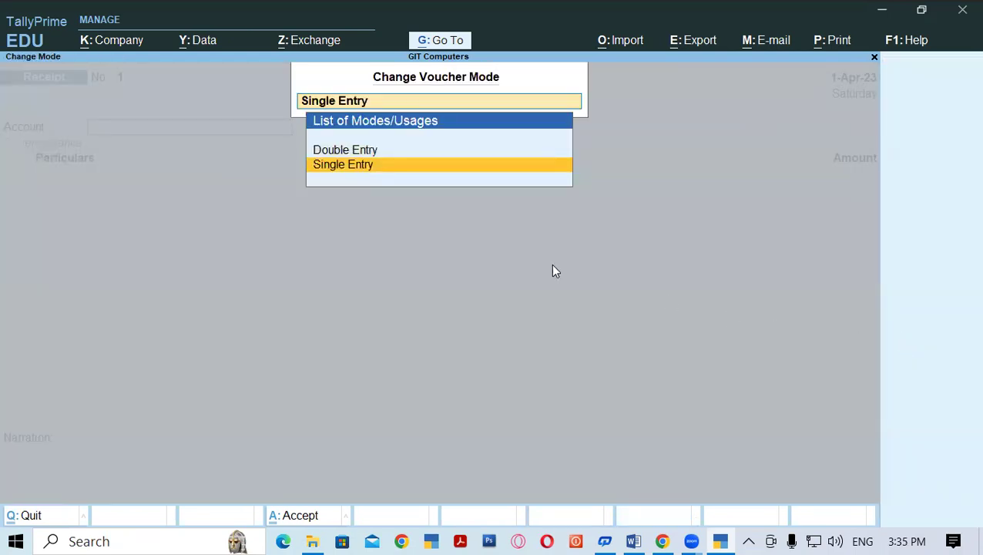
{"action": "key", "text": "Up"}
{"action": "key", "text": "Return"}
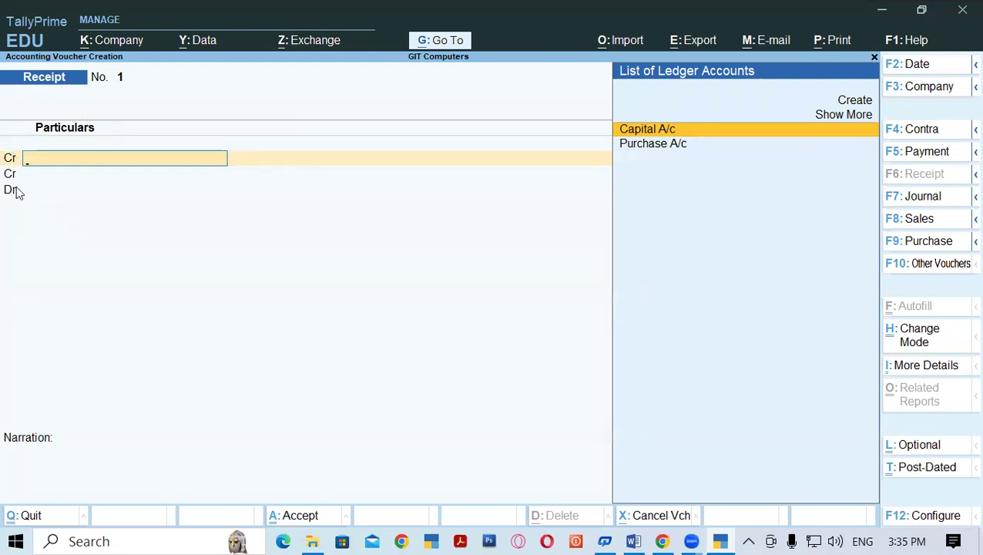
- Check in Word the debit ledger, the credit loan ledger and its group for transaction 3, and return to the TallyPrime receipt voucher
{"action": "left_click", "coordinate": [652, 533]}
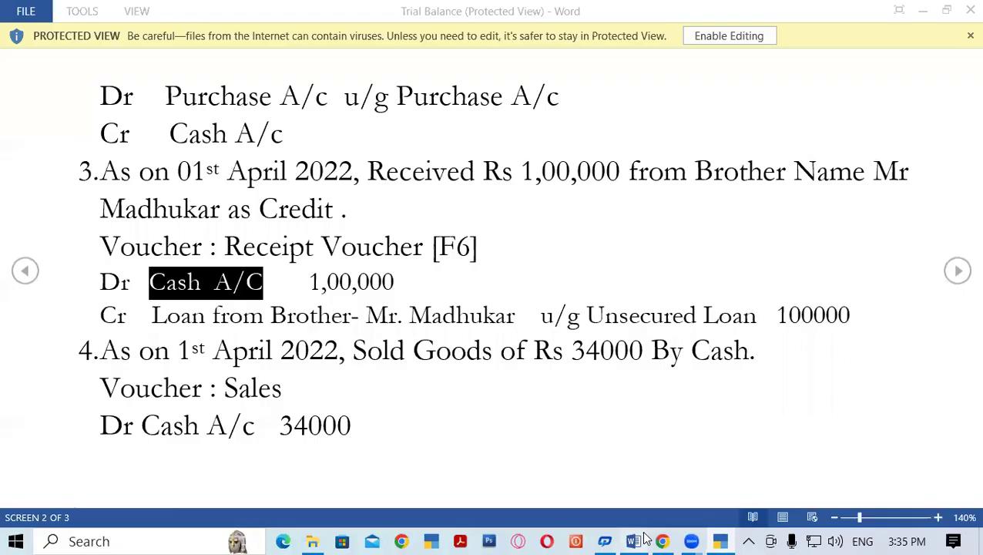
{"action": "left_click", "coordinate": [263, 283]}
{"action": "left_click_drag", "start_coordinate": [151, 282], "coordinate": [256, 283]}
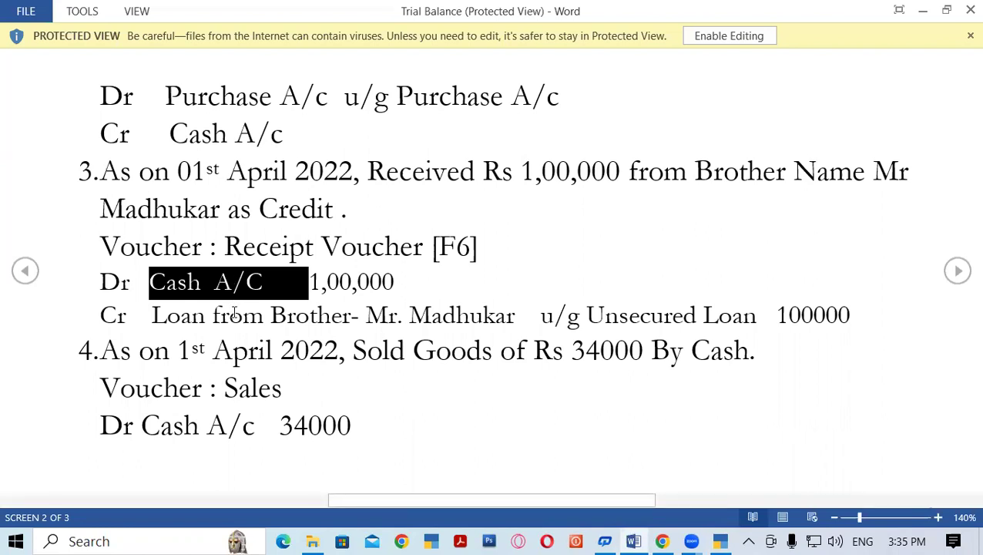
{"action": "left_click", "coordinate": [416, 317]}
{"action": "left_click_drag", "start_coordinate": [417, 317], "coordinate": [516, 322]}
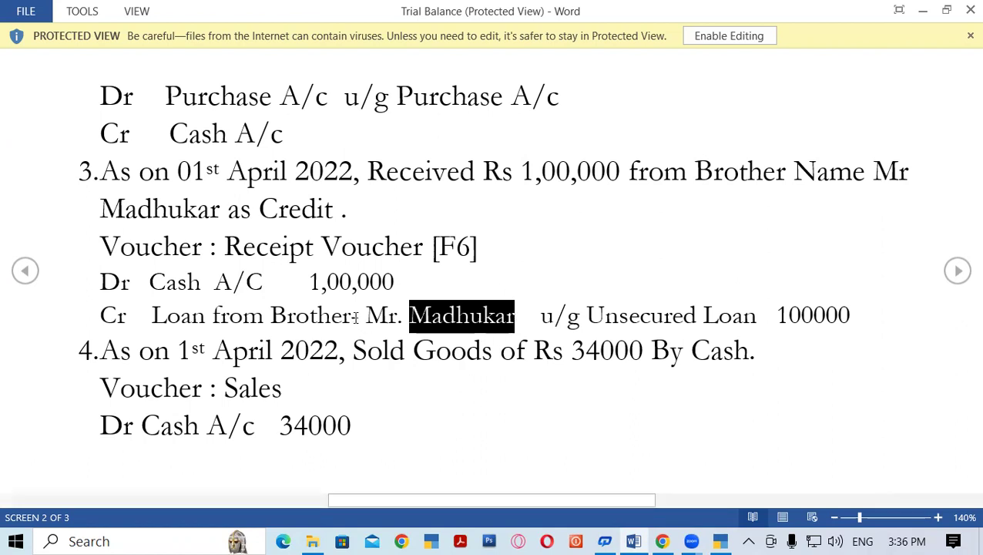
{"action": "left_click", "coordinate": [396, 320]}
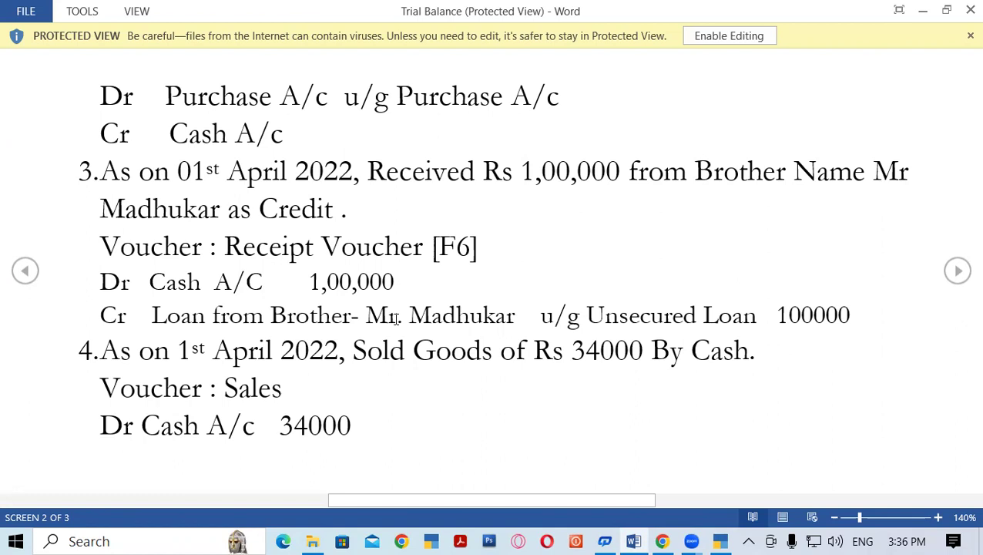
{"action": "left_click_drag", "start_coordinate": [589, 312], "coordinate": [763, 320]}
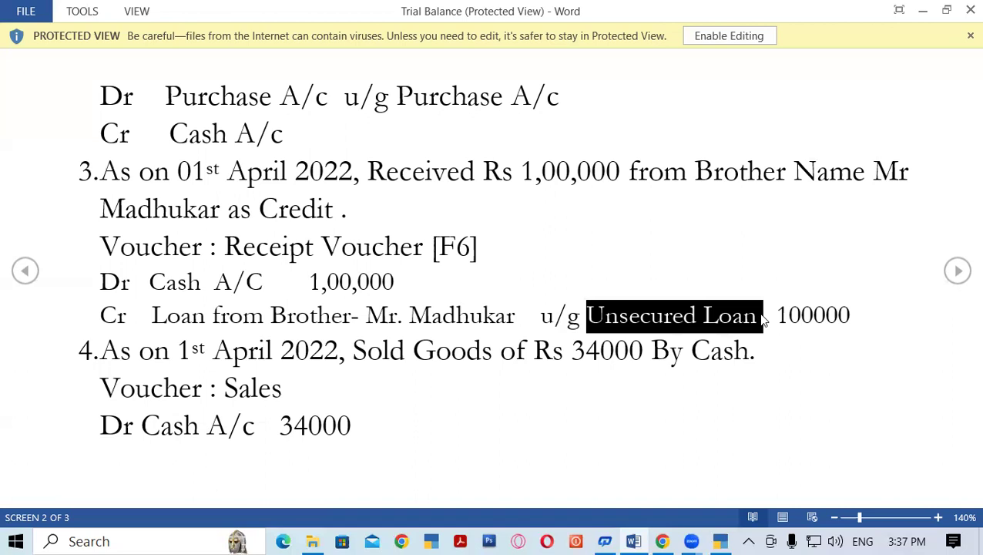
{"action": "left_click", "coordinate": [718, 539]}
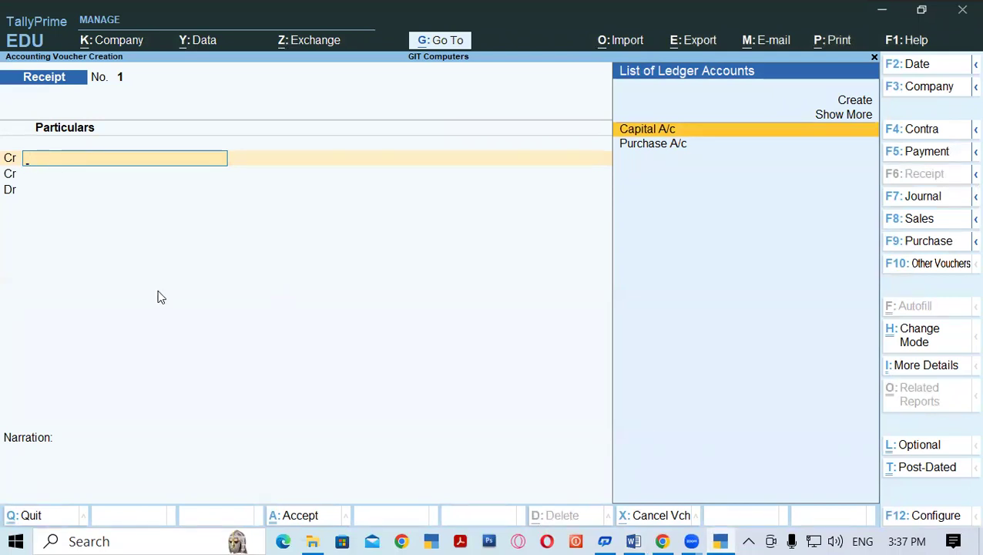
- Switch to the Trial Balance document in Word and copy the full name of transaction 3's credit loan ledger
{"action": "left_click", "coordinate": [634, 541]}
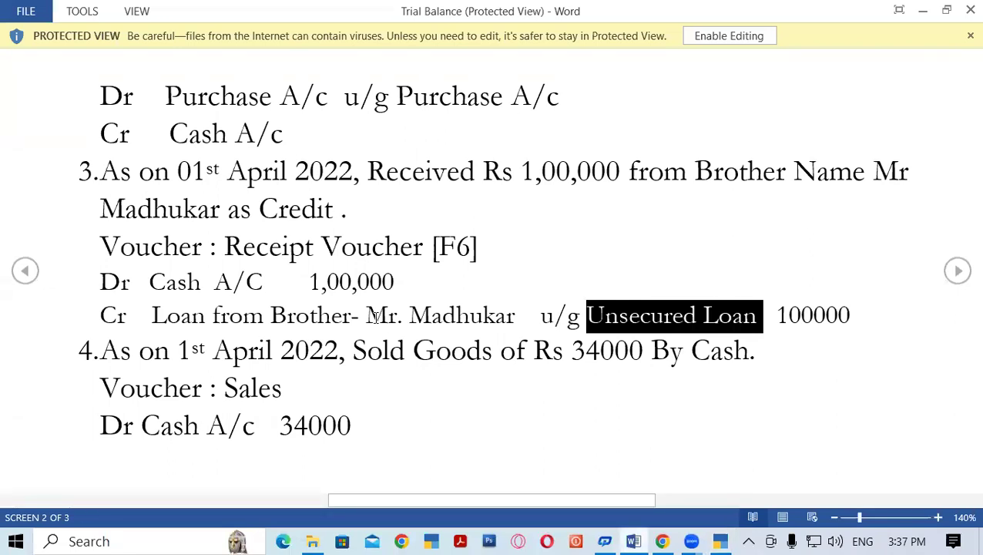
{"action": "left_click", "coordinate": [177, 315]}
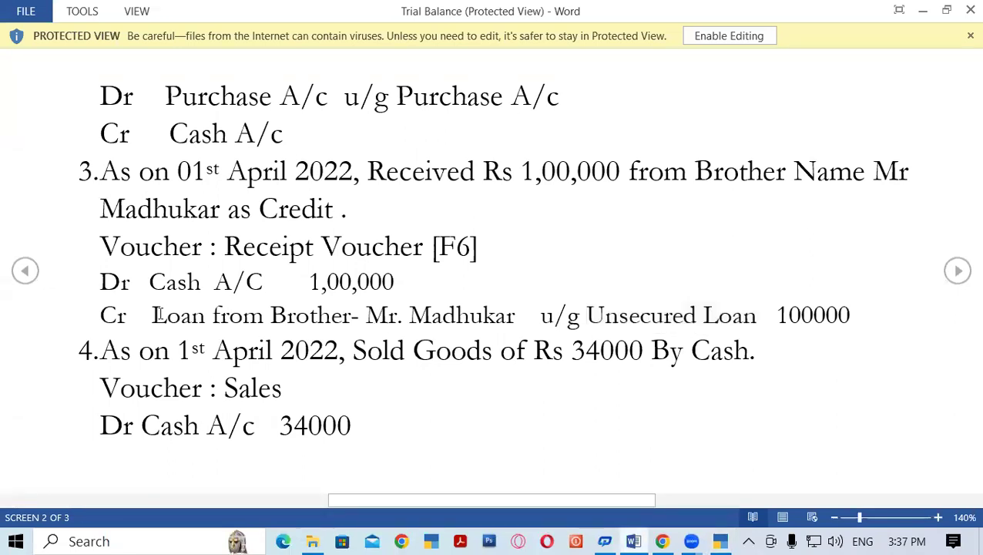
{"action": "left_click_drag", "start_coordinate": [153, 316], "coordinate": [336, 326]}
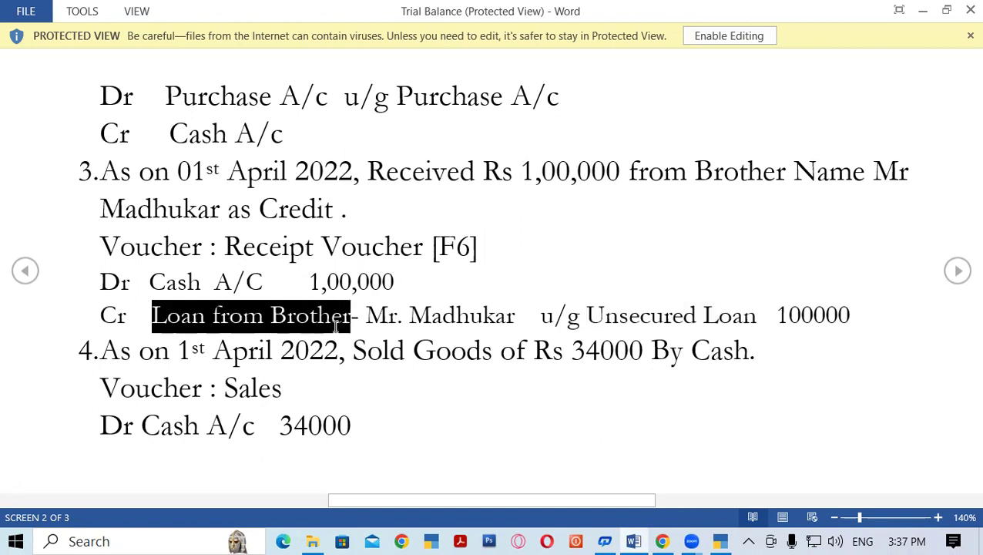
{"action": "left_click", "coordinate": [382, 330]}
{"action": "left_click_drag", "start_coordinate": [146, 316], "coordinate": [272, 317]}
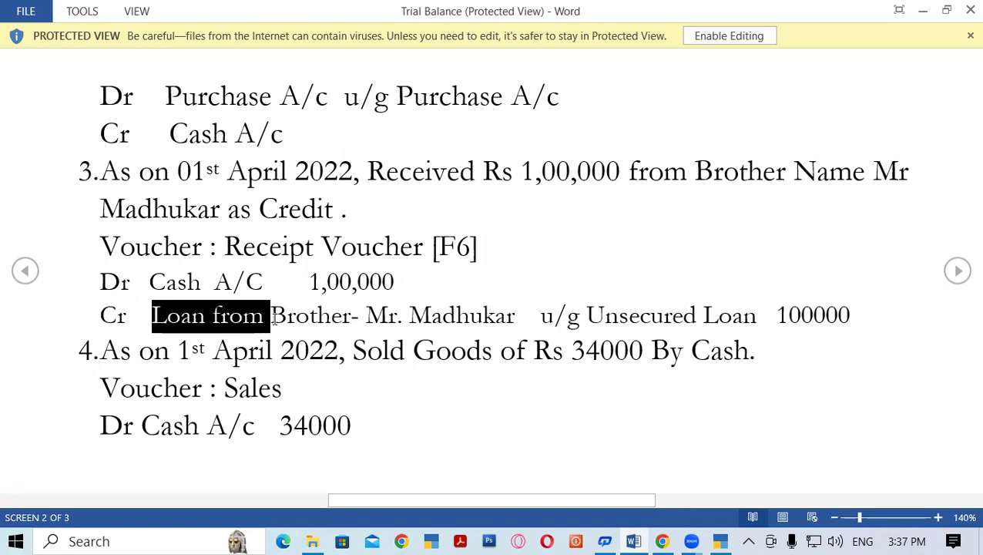
{"action": "left_click", "coordinate": [327, 337]}
{"action": "left_click_drag", "start_coordinate": [155, 315], "coordinate": [490, 326]}
{"action": "key", "text": "ctrl+c"}
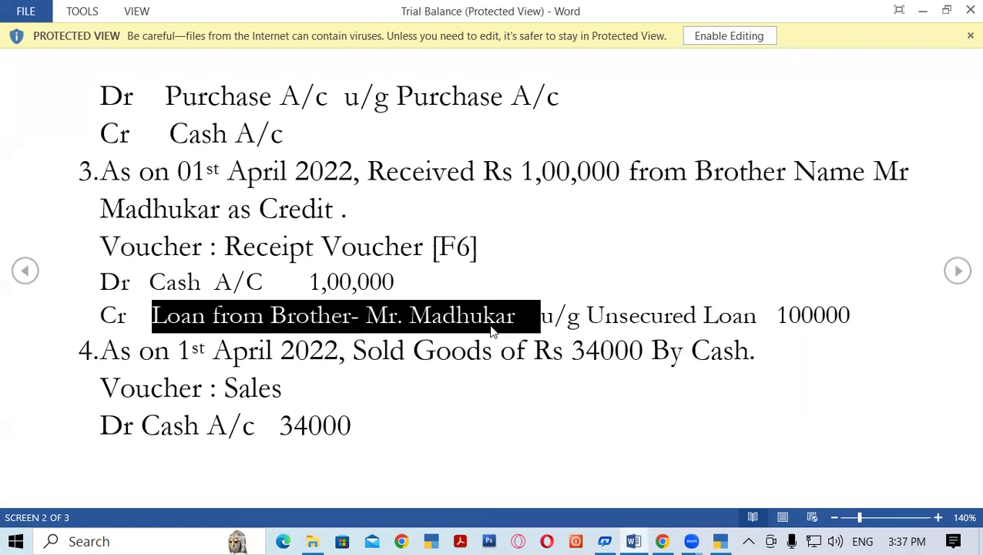
- Create a ledger from the receipt voucher in TallyPrime, using the copied loan name, under the Unsecured Loans group, and accept it
{"action": "left_click", "coordinate": [720, 541]}
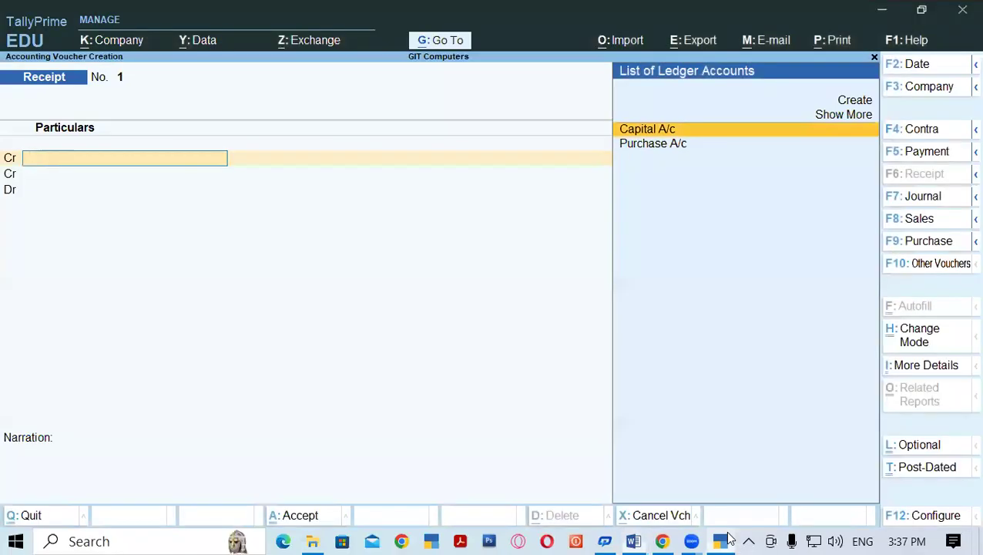
{"action": "key", "text": "alt"}
{"action": "key", "text": "alt+c"}
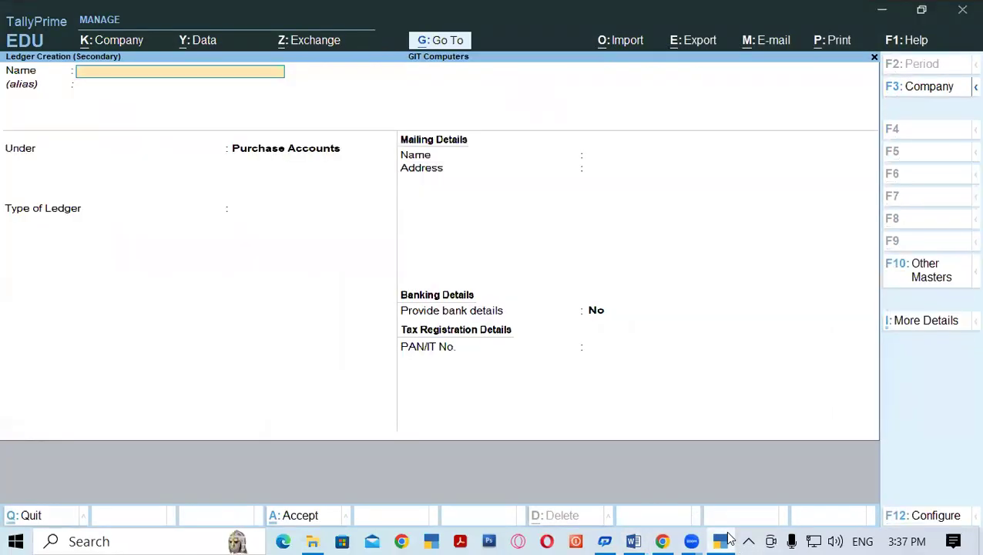
{"action": "key", "text": "ctrl"}
{"action": "key", "text": "ctrl+v"}
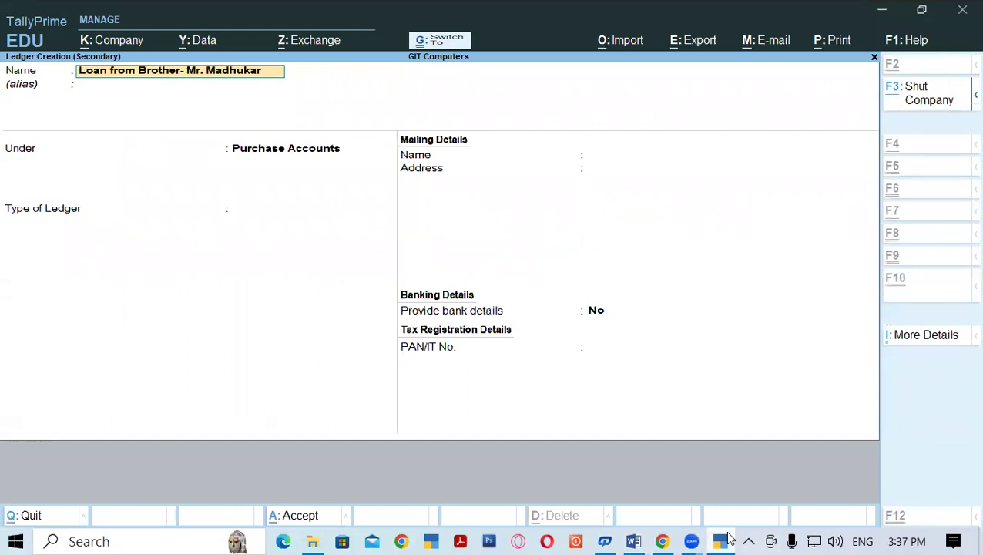
{"action": "key", "text": "Return"}
{"action": "key", "text": "Return"}
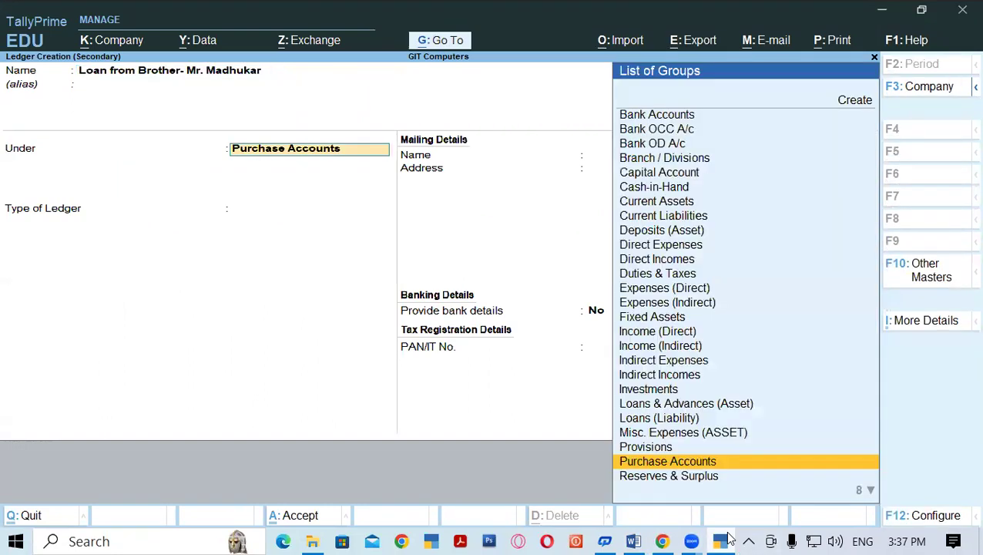
{"action": "type", "text": "Un"}
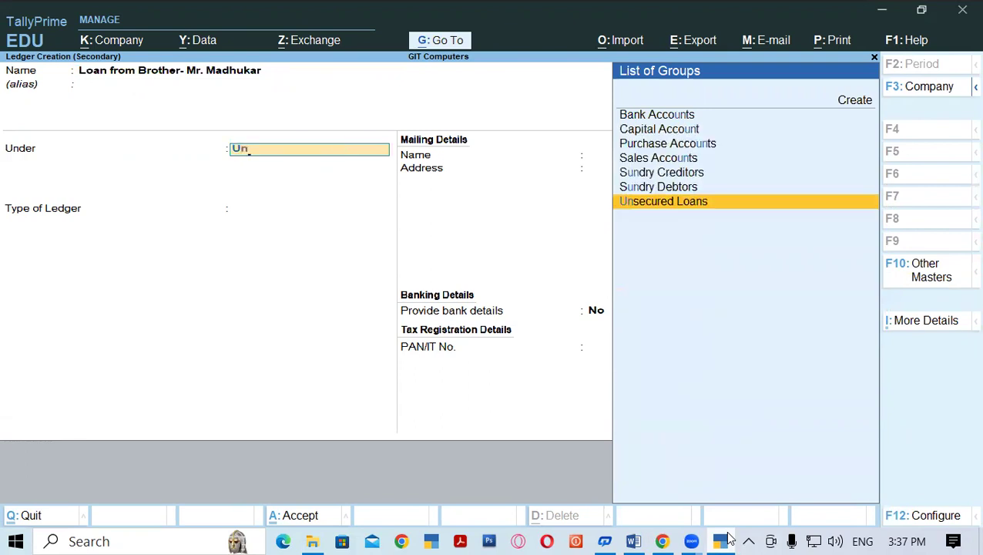
{"action": "key", "text": "Return"}
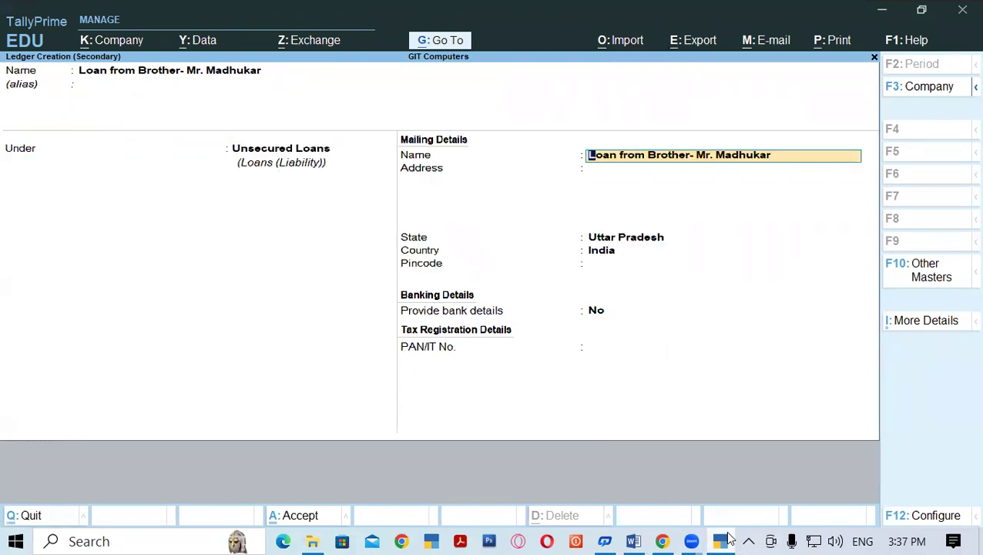
{"action": "key", "text": "ctrl+a"}
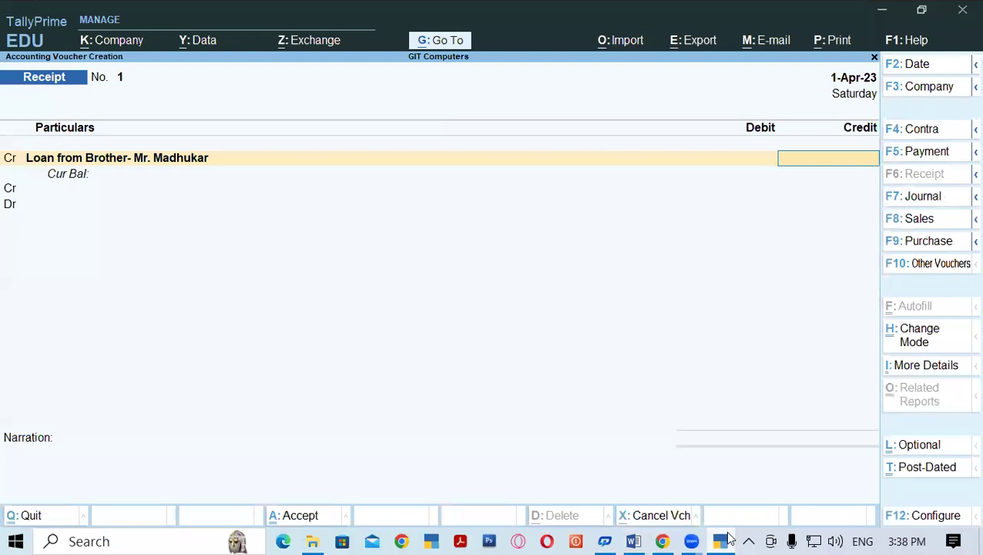
- Check transaction 3's amount in Word and enter 1,00,000 as the loan ledger's credit in the TallyPrime receipt voucher
{"action": "key", "text": "alt+Tab"}
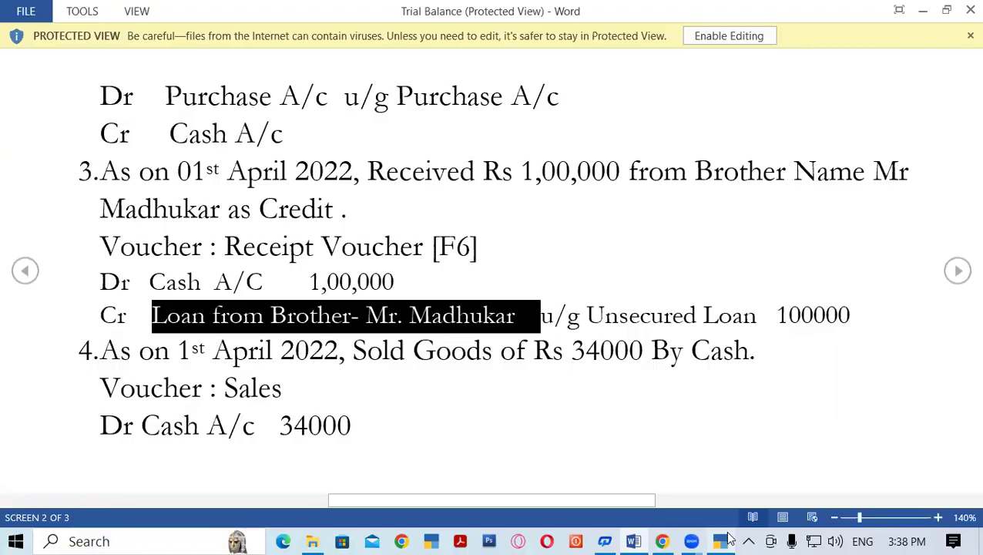
{"action": "left_click", "coordinate": [722, 540]}
{"action": "type", "text": "1,00,0"}
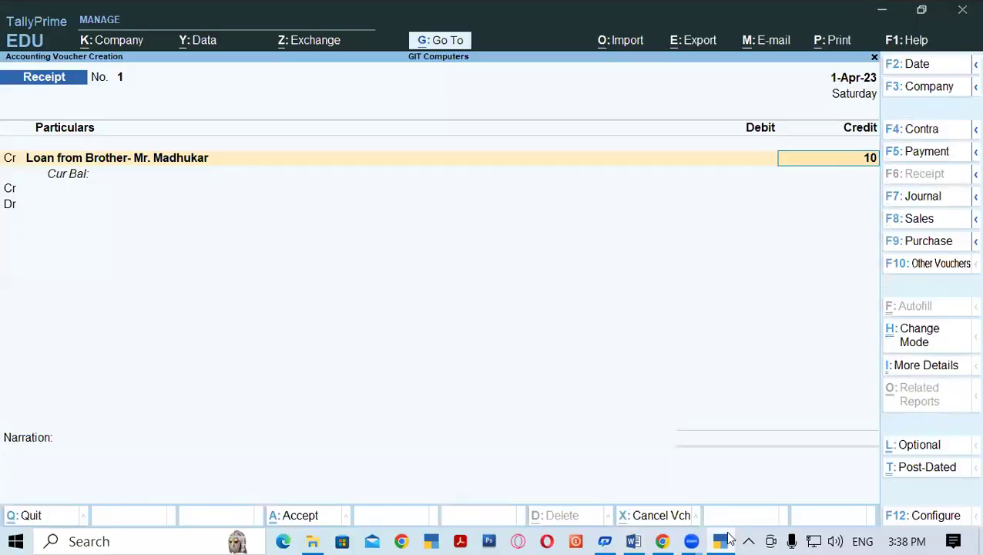
{"action": "type", "text": "00"}
{"action": "key", "text": "Return"}
- Debit Cash with 1,00,000, leave the narration empty, and save the receipt voucher
{"action": "type", "text": "d"}
{"action": "key", "text": "Return"}
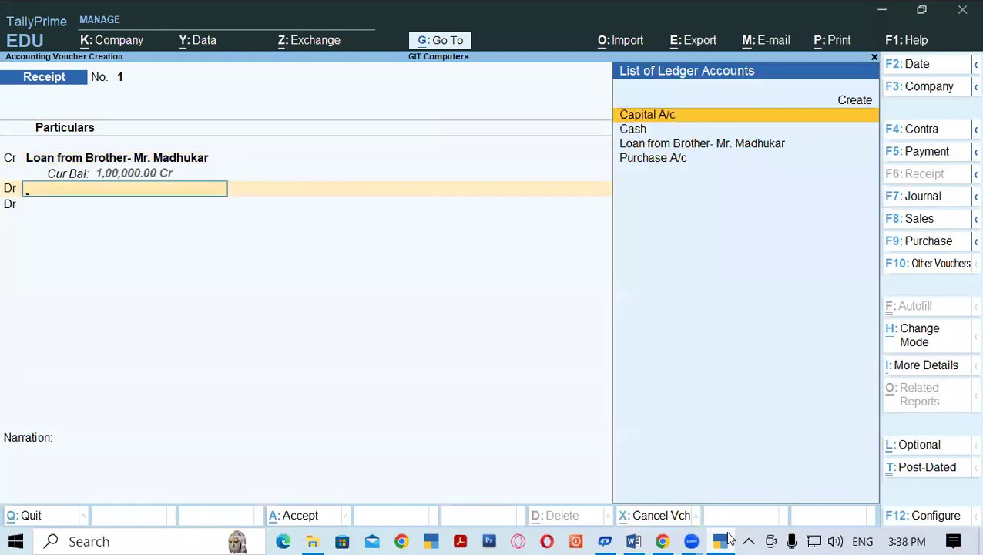
{"action": "key", "text": "Down"}
{"action": "key", "text": "Return"}
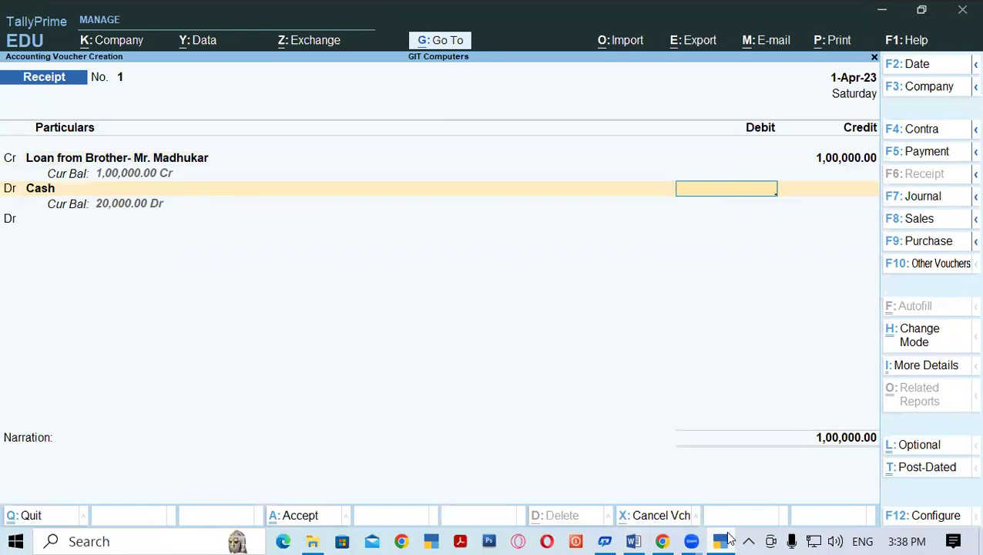
{"action": "type", "text": "1,00,00"}
{"action": "type", "text": "0"}
{"action": "key", "text": "Return"}
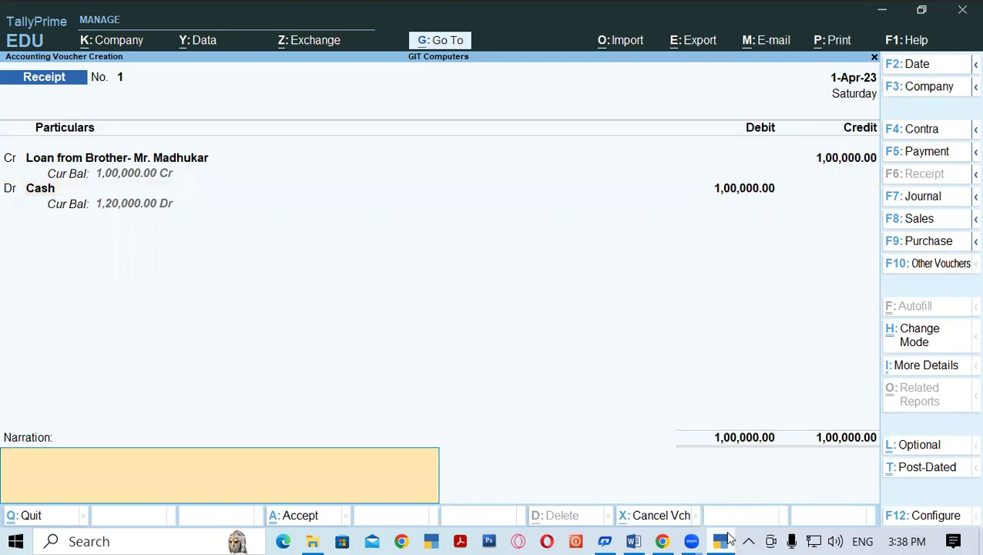
{"action": "key", "text": "Return"}
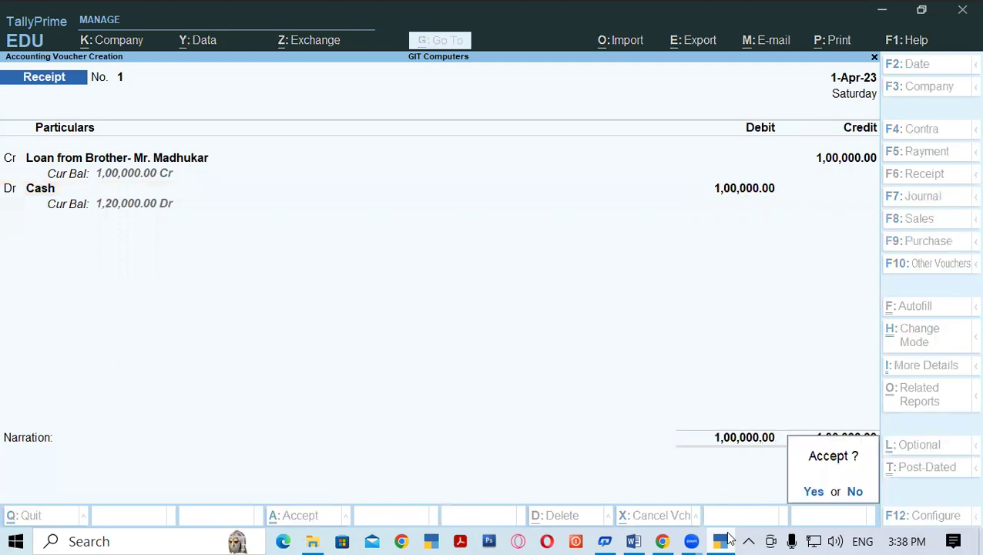
{"action": "key", "text": "Return"}
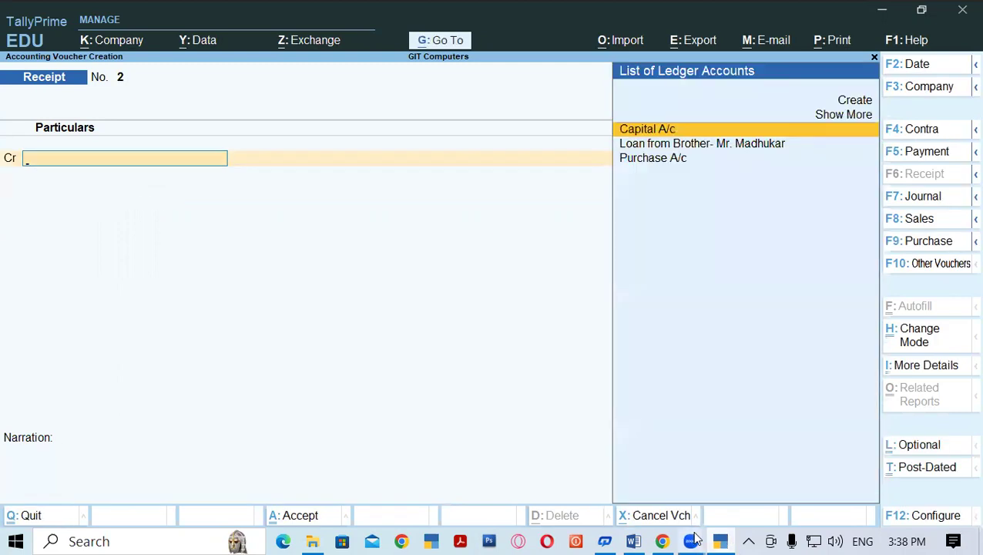
- Read the goods sale and its amount in transaction 4 in Word, and start a Sales voucher in TallyPrime
{"action": "mouse_move", "coordinate": [695, 537]}
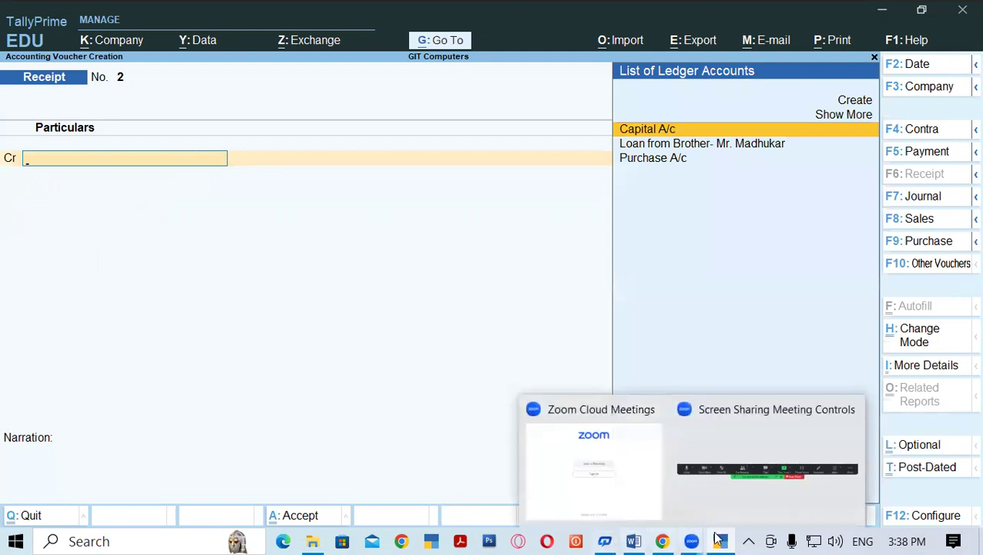
{"action": "left_click", "coordinate": [634, 541]}
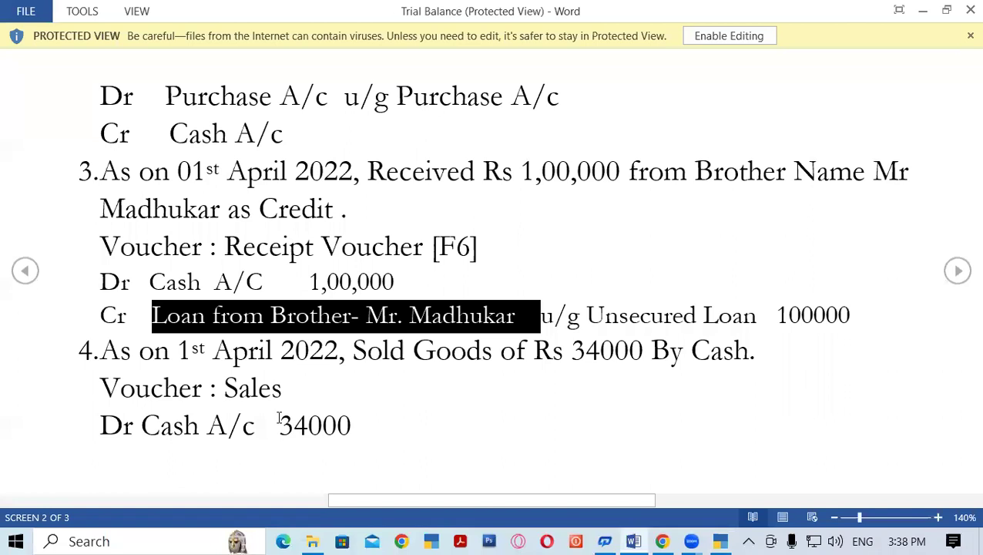
{"action": "left_click_drag", "start_coordinate": [177, 352], "coordinate": [645, 359]}
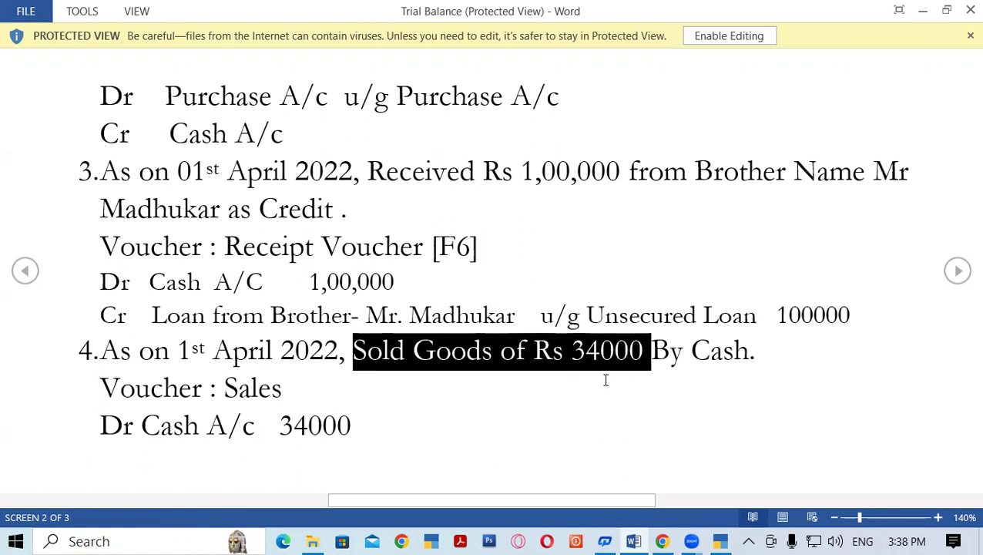
{"action": "left_click", "coordinate": [575, 356]}
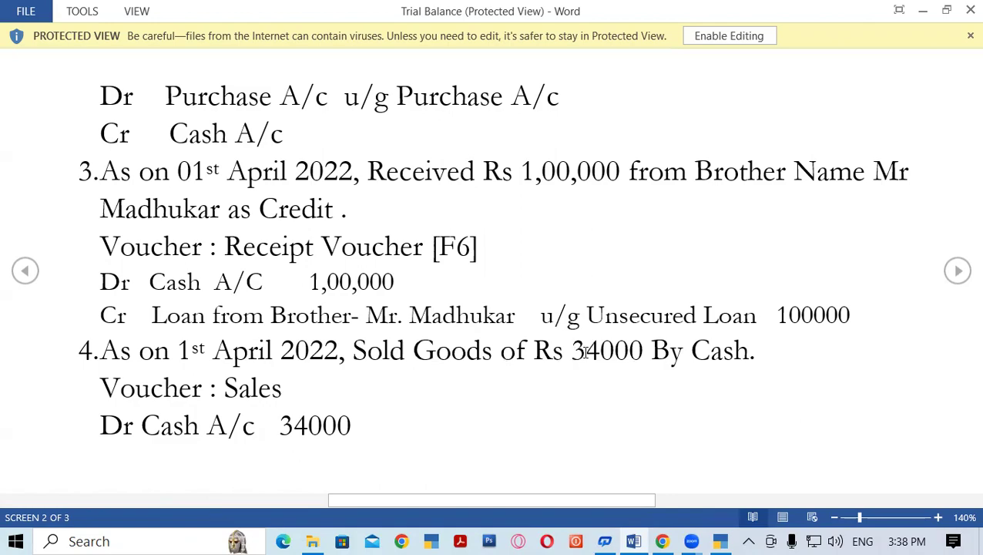
{"action": "left_click_drag", "start_coordinate": [572, 352], "coordinate": [643, 354]}
{"action": "left_click", "coordinate": [720, 541]}
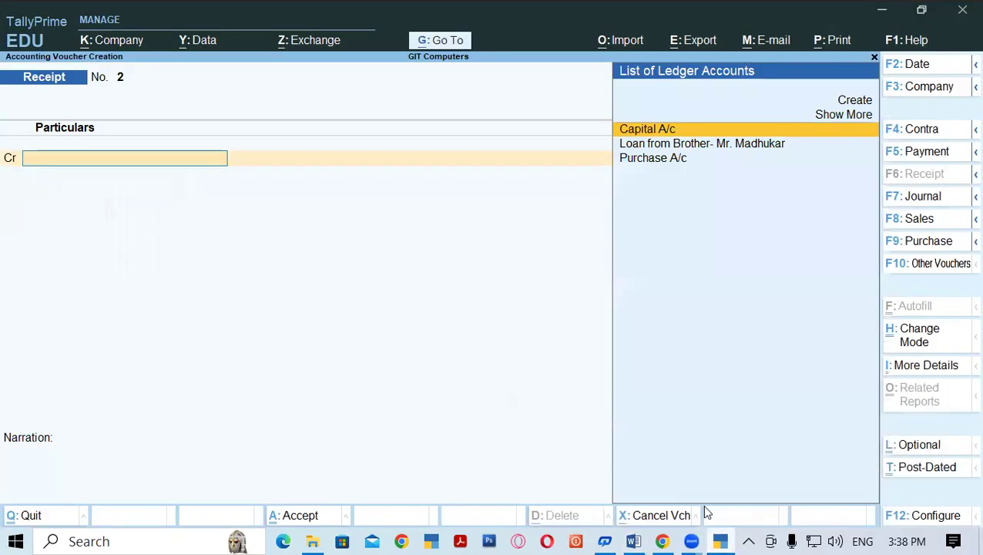
{"action": "left_click", "coordinate": [914, 222]}
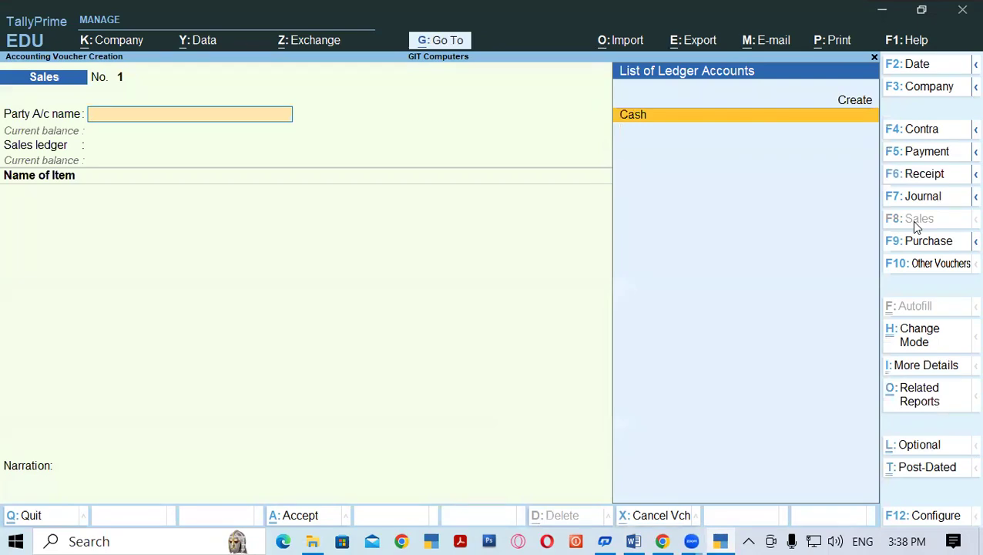
- Check transaction 4's payment method in Word, then set Cash as the sales voucher's party account and accept the dispatch and party details
{"action": "key", "text": "alt+Tab"}
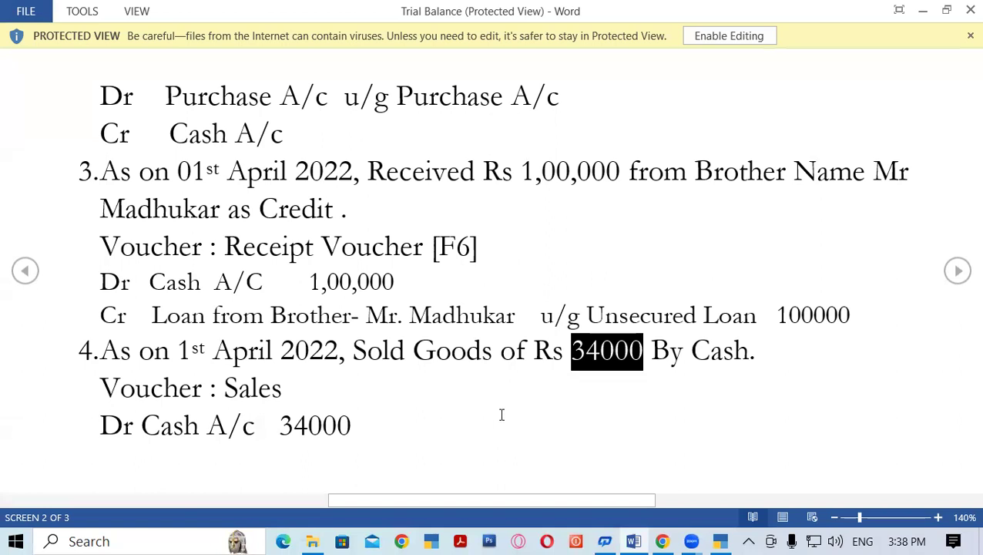
{"action": "left_click_drag", "start_coordinate": [692, 351], "coordinate": [750, 352]}
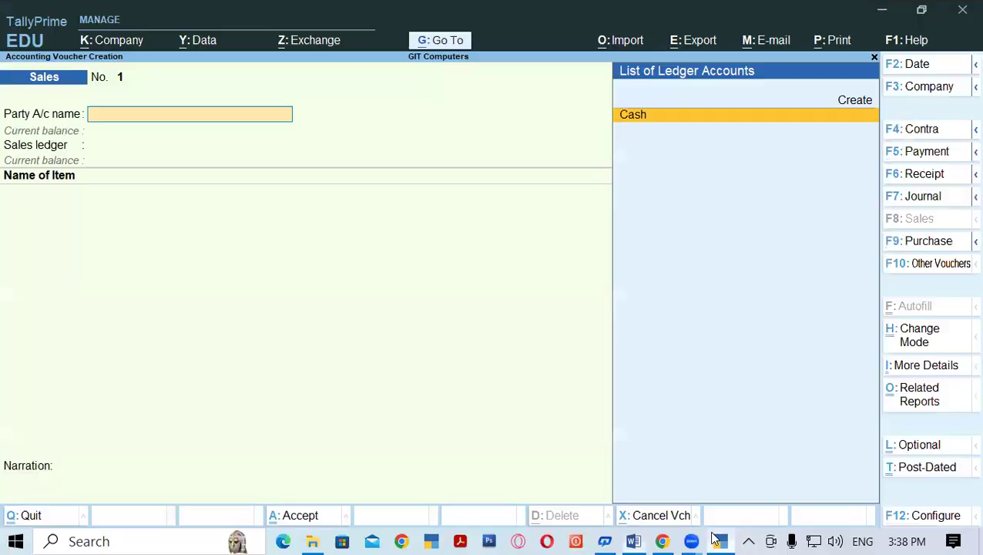
{"action": "left_click", "coordinate": [720, 541]}
{"action": "key", "text": "Return"}
{"action": "key", "text": "ctrl+a"}
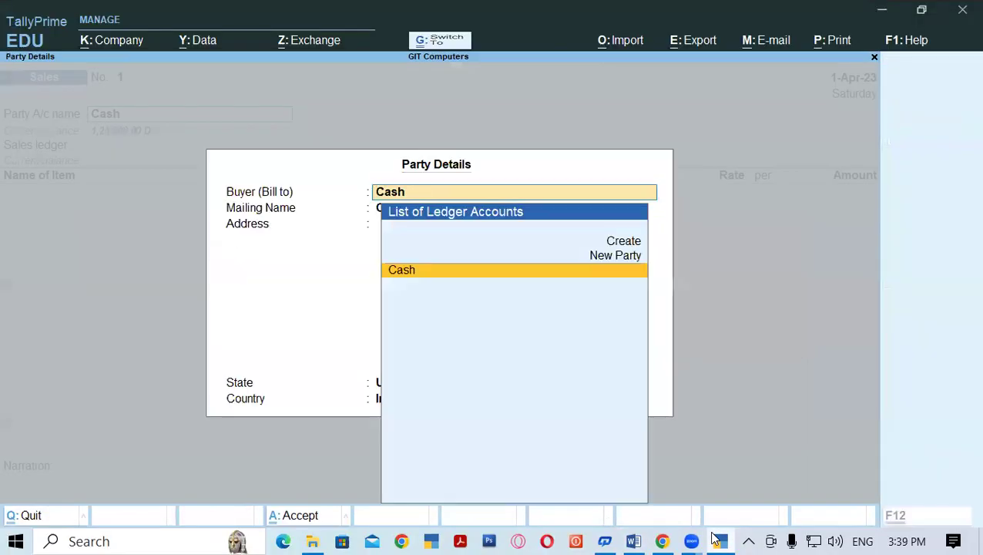
{"action": "key", "text": "ctrl+a"}
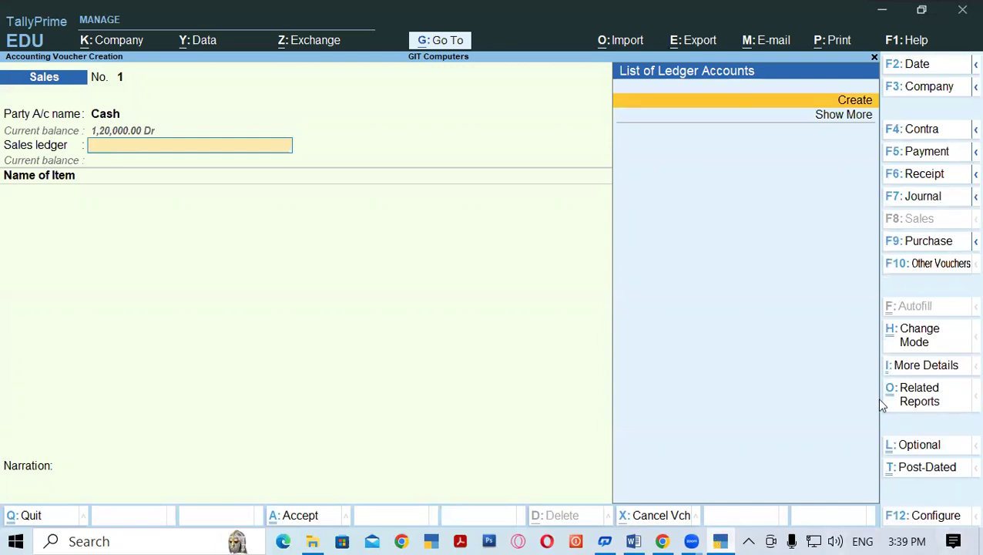
- Recheck transaction 4 in Word and change the TallyPrime sales voucher's mode to As Voucher
{"action": "left_click", "coordinate": [633, 539]}
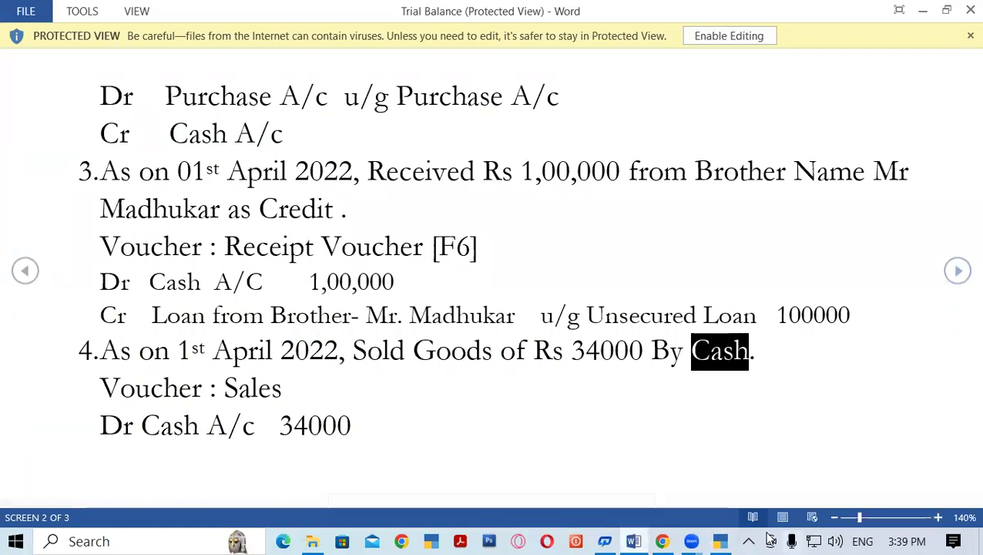
{"action": "left_click", "coordinate": [721, 539]}
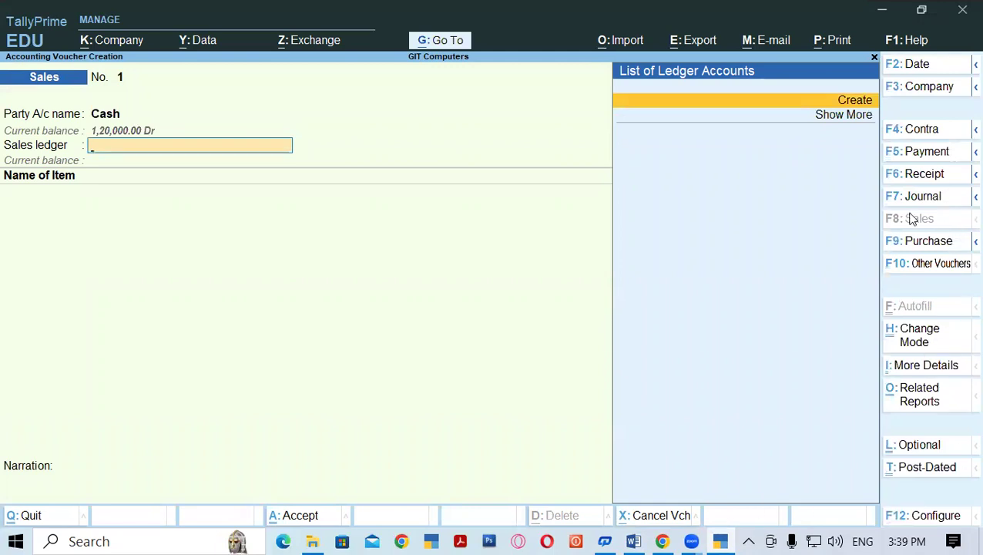
{"action": "left_click", "coordinate": [925, 345]}
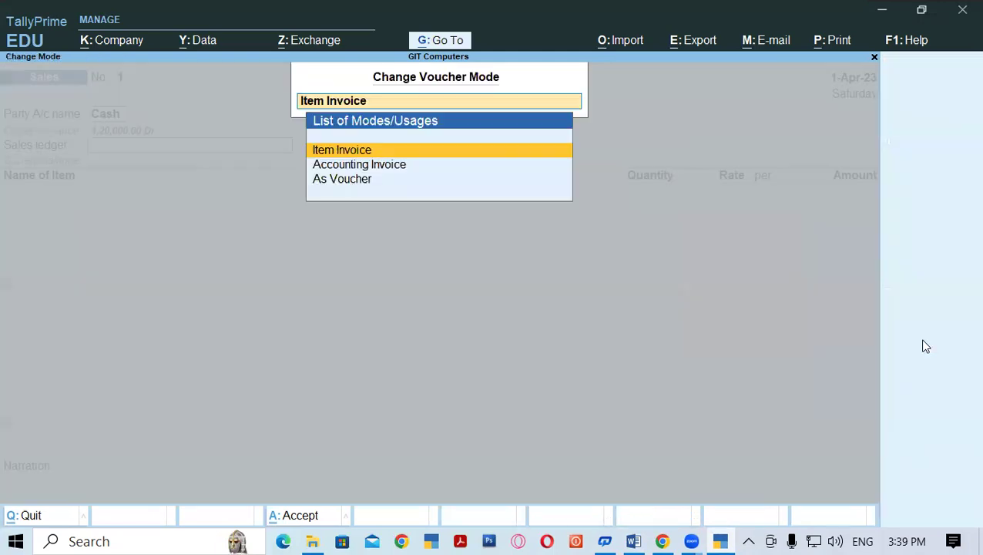
{"action": "key", "text": "Down"}
{"action": "key", "text": "Down"}
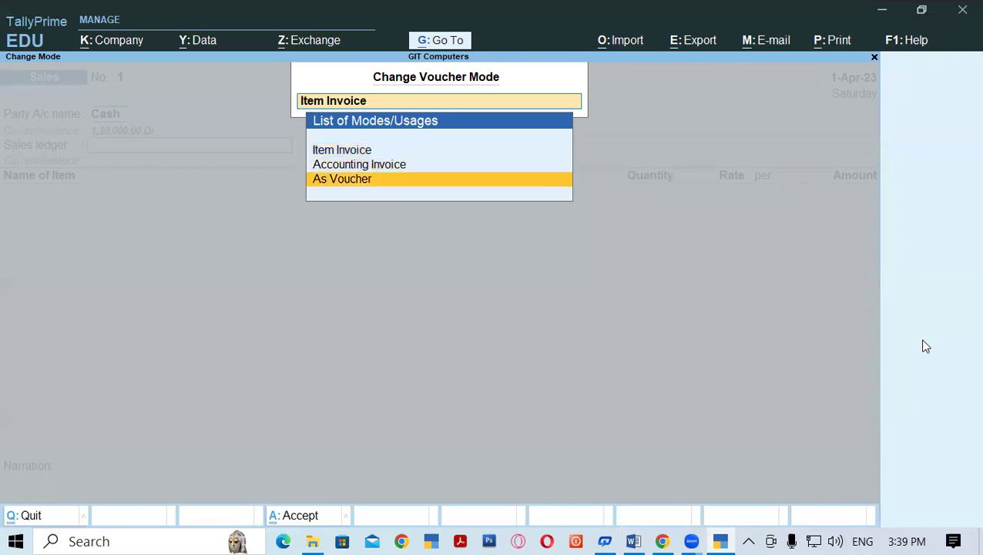
{"action": "key", "text": "Return"}
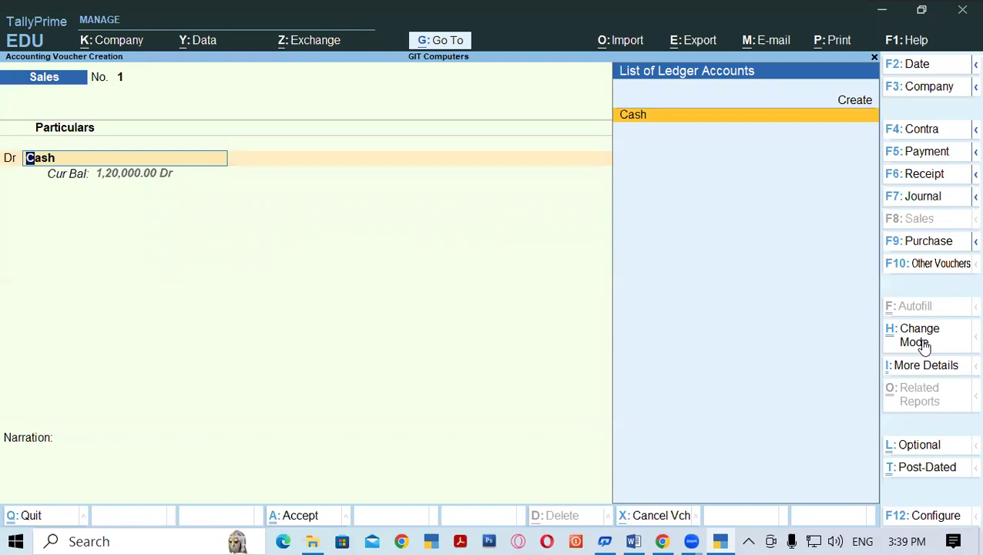
- Accept Cash as the sales voucher's debit ledger, leave the dispatch details empty, and accept the party details after rechecking transaction 4 in Word
{"action": "key", "text": "Return"}
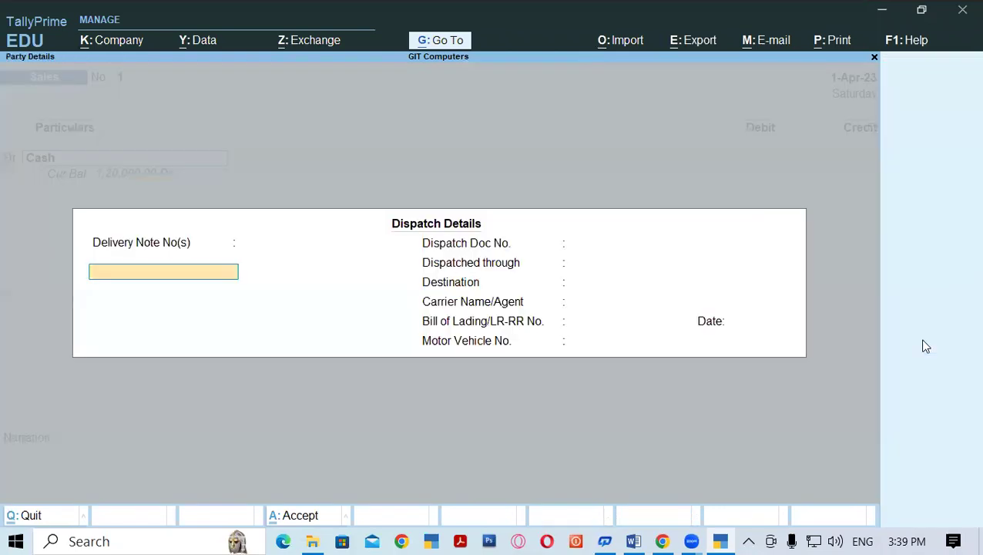
{"action": "key", "text": "ctrl+a"}
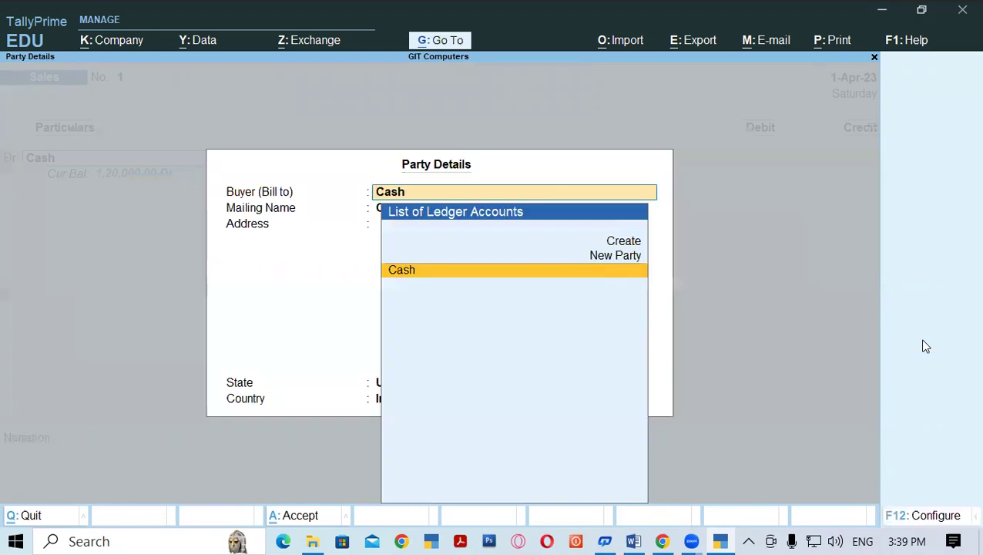
{"action": "key", "text": "alt+Tab"}
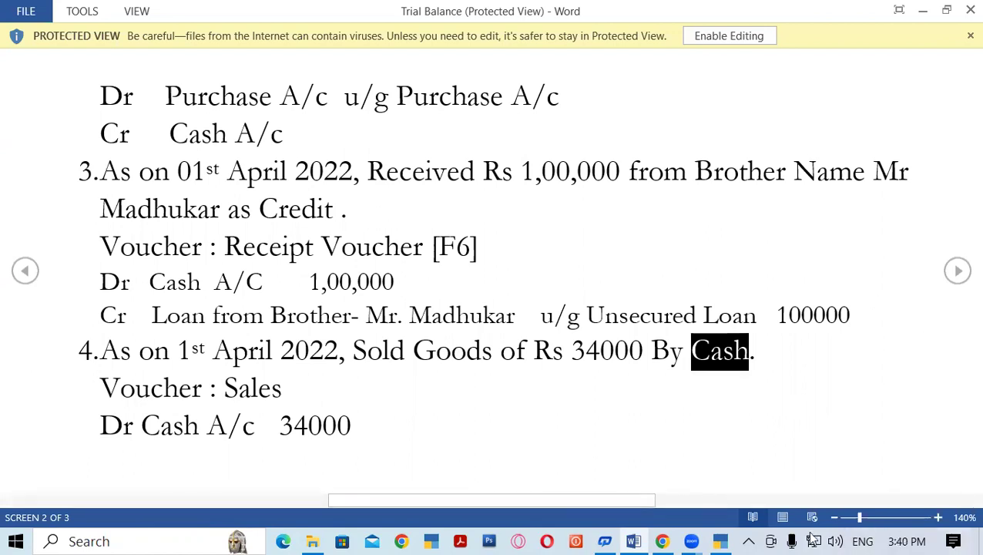
{"action": "left_click", "coordinate": [460, 539]}
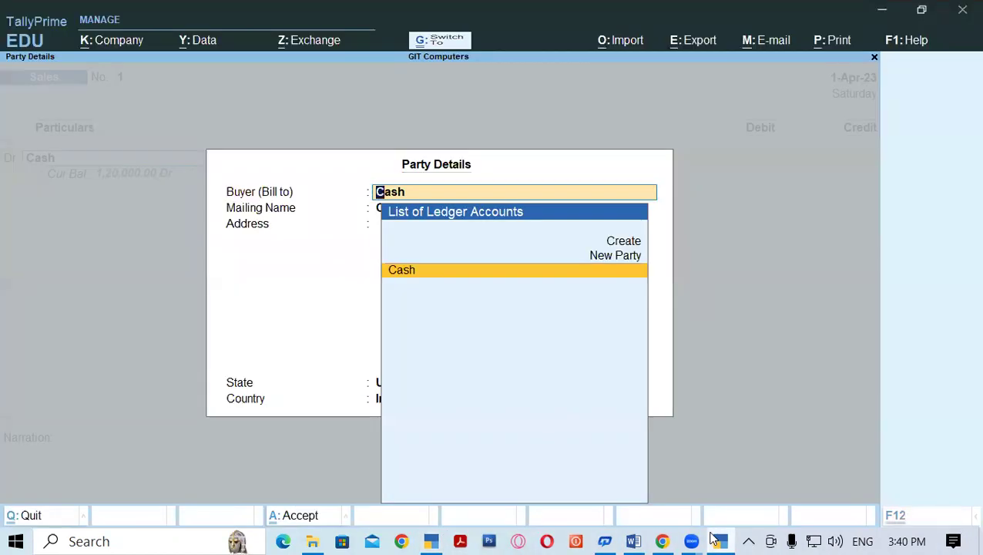
{"action": "key", "text": "ctrl+a"}
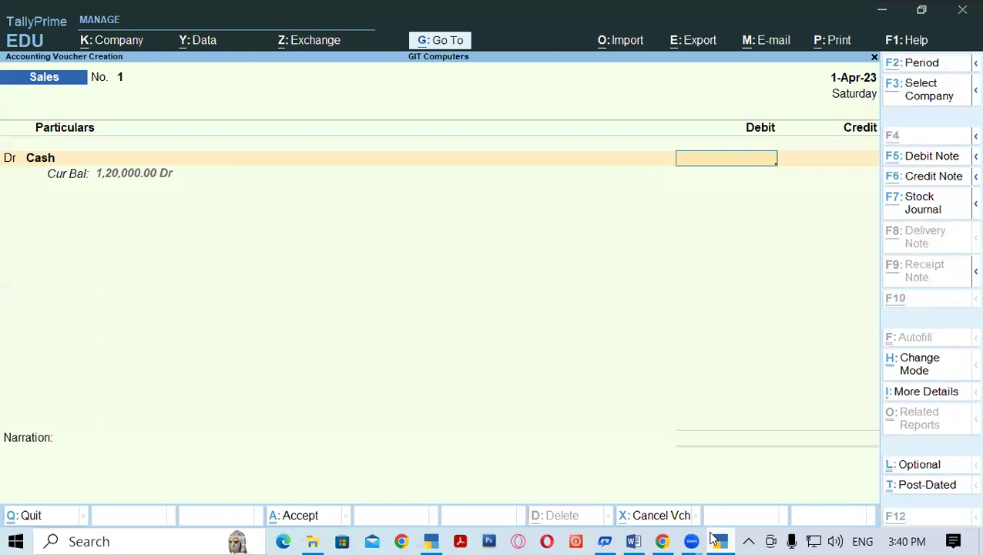
- Recheck transaction 4 in Word and quit the extra TallyPrime instance without choosing a license option
{"action": "left_click", "coordinate": [717, 539]}
{"action": "mouse_move", "coordinate": [678, 539]}
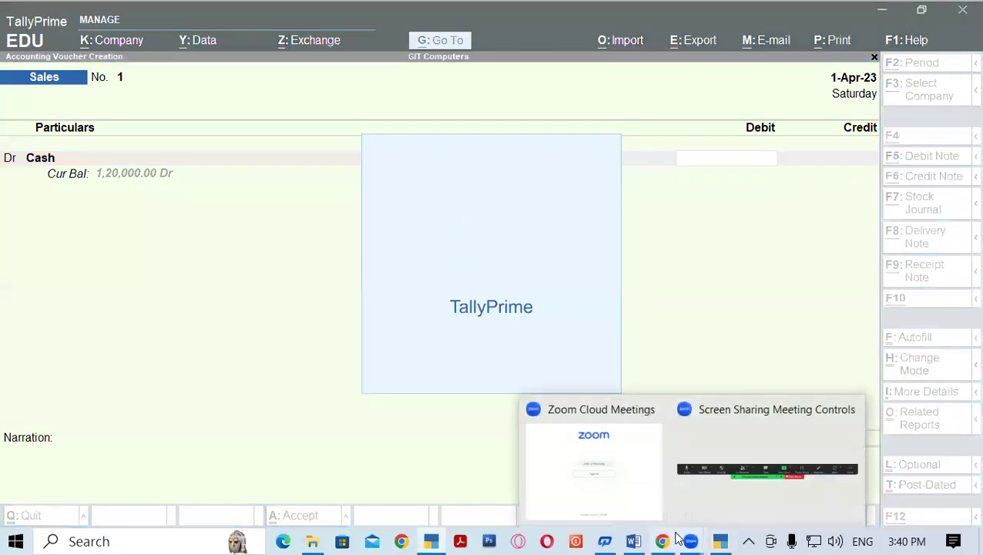
{"action": "left_click", "coordinate": [630, 540]}
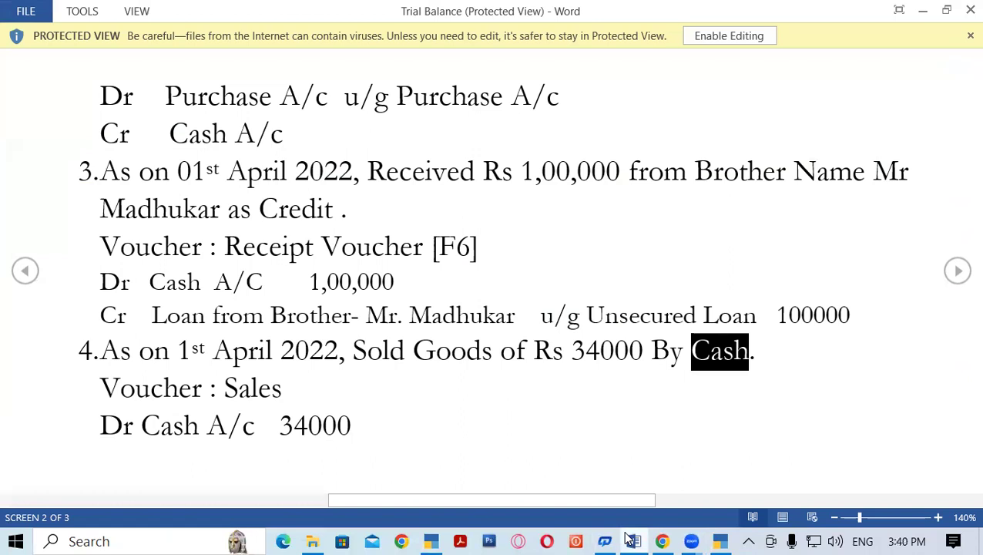
{"action": "left_click", "coordinate": [632, 540]}
{"action": "left_click", "coordinate": [632, 540]}
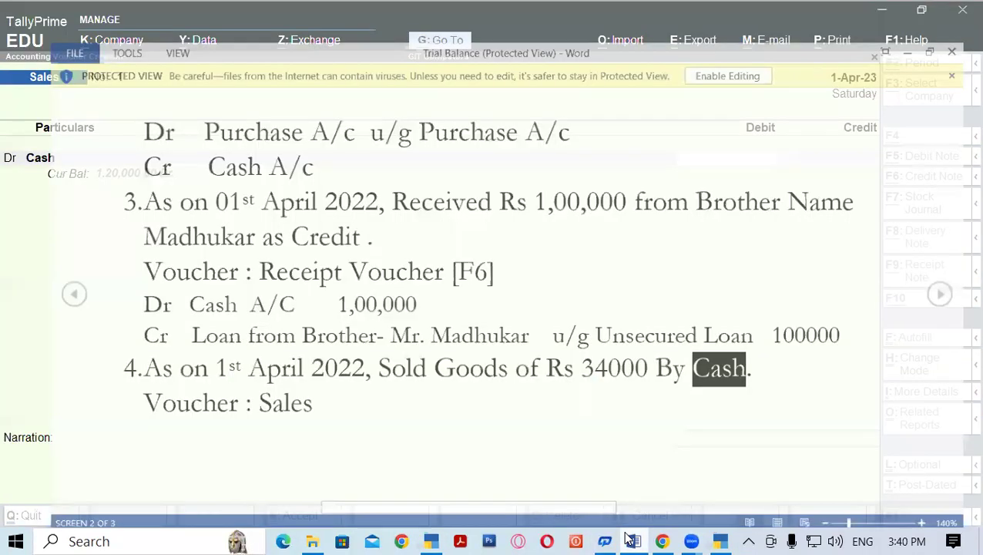
{"action": "left_click", "coordinate": [632, 540]}
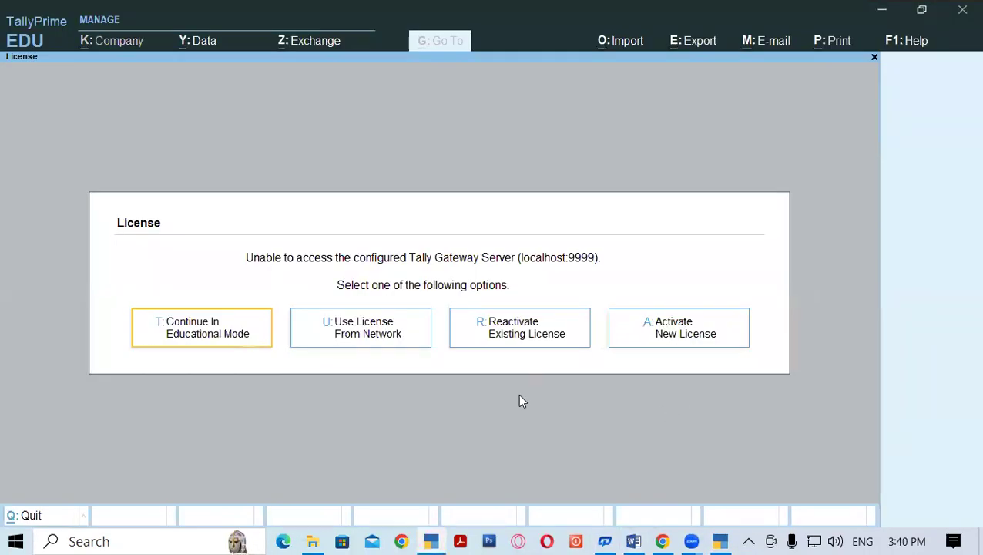
{"action": "key", "text": "Escape"}
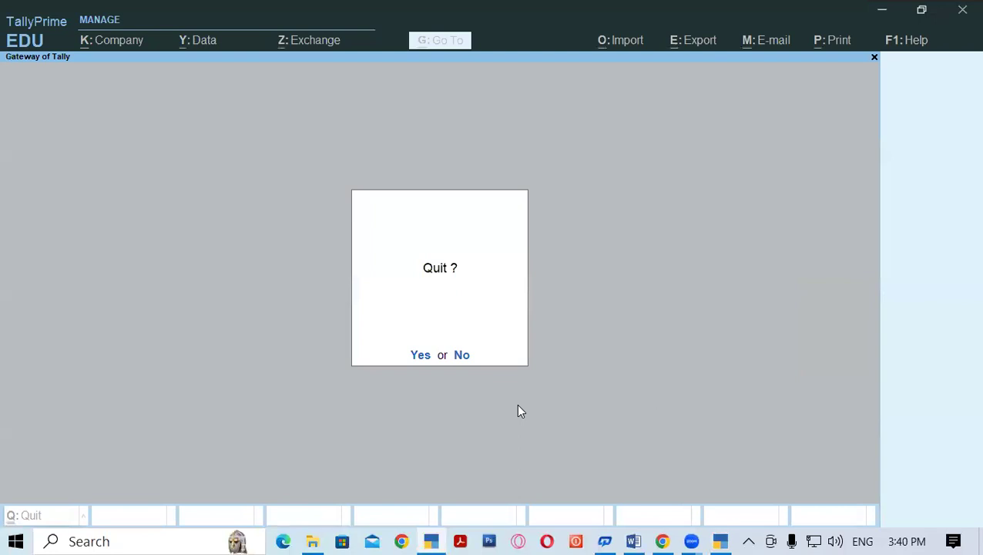
{"action": "left_click", "coordinate": [421, 354]}
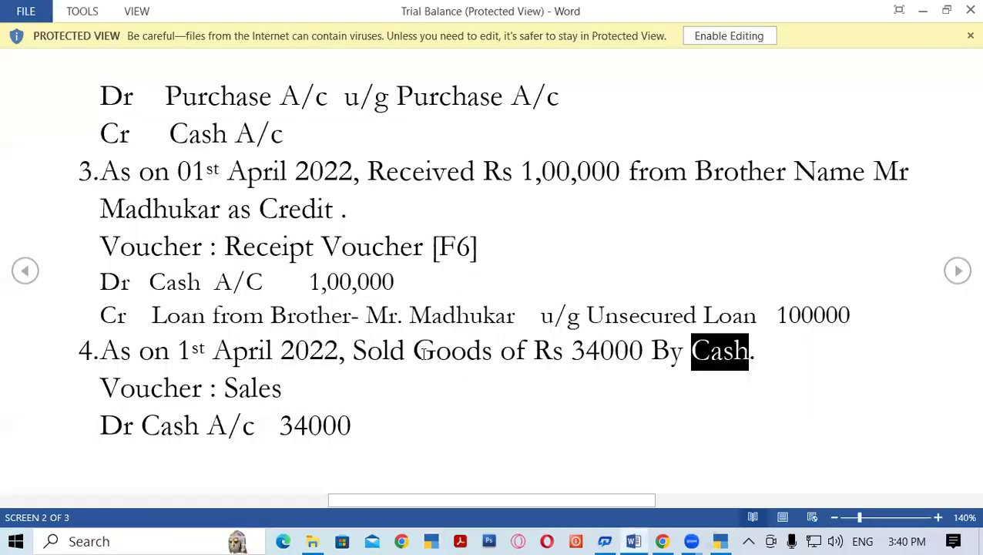
- Debit Cash with 34000 in the TallyPrime sales voucher and check transaction 4's entry in Word for the credit side
{"action": "left_click", "coordinate": [721, 540]}
{"action": "type", "text": "34000"}
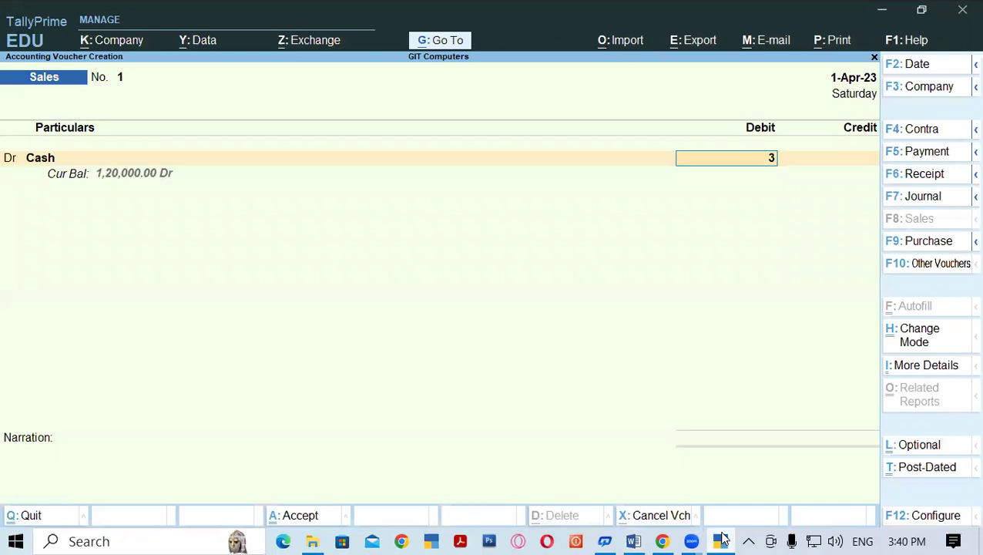
{"action": "key", "text": "Return"}
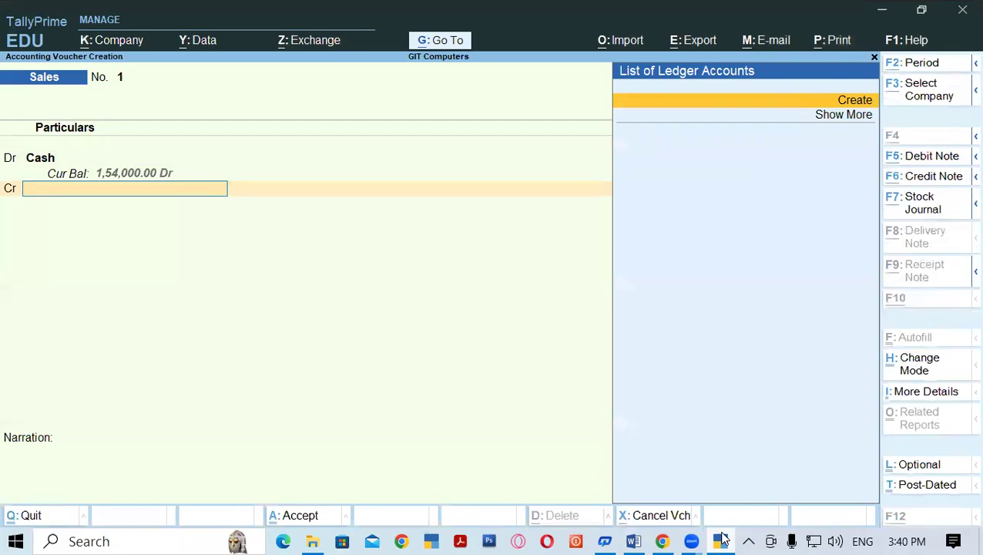
{"action": "key", "text": "alt+Tab"}
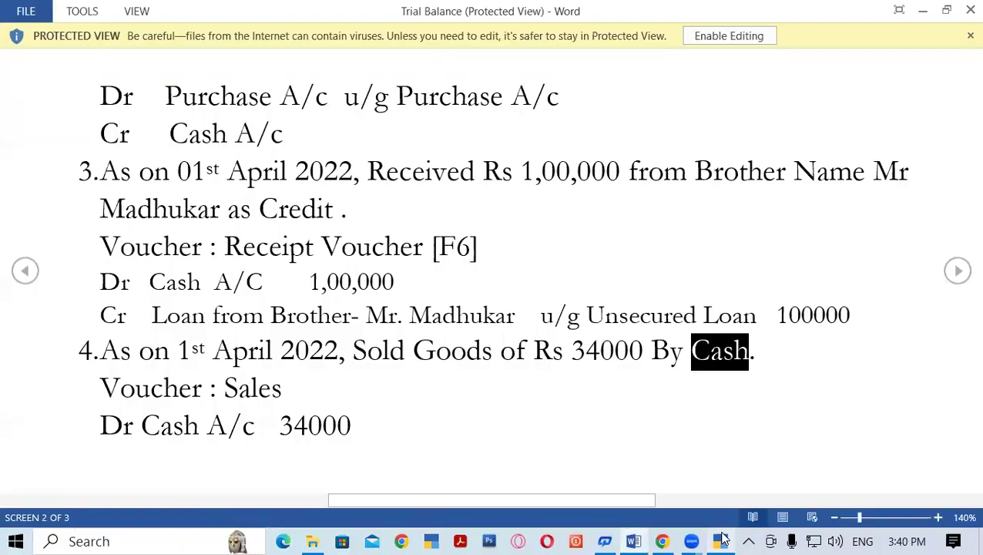
{"action": "left_click", "coordinate": [723, 538]}
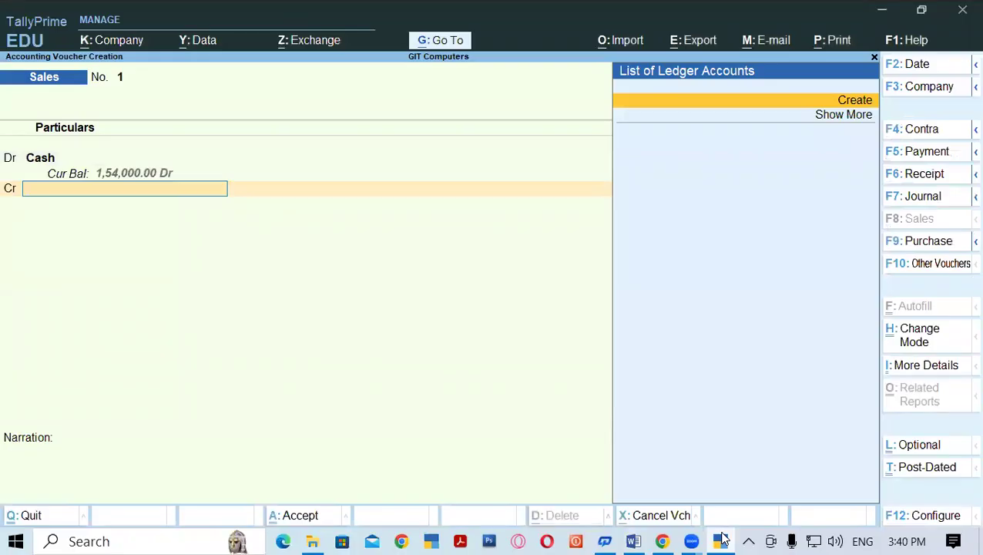
{"action": "key", "text": "alt+Tab"}
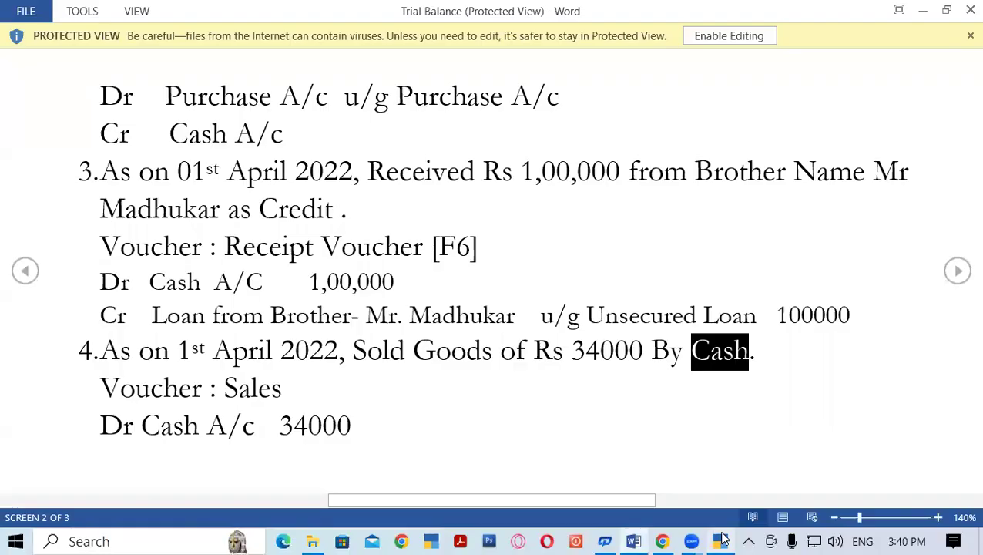
{"action": "left_click", "coordinate": [723, 538]}
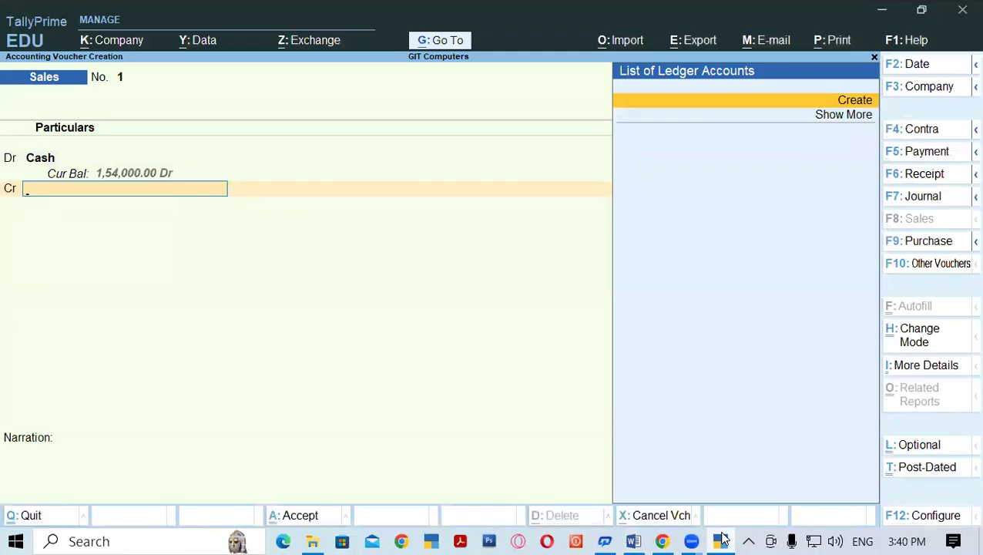
- Create a ledger named Sales A/c under Sales Accounts from the sales voucher's credit line, keeping the other ledger defaults
{"action": "key", "text": "alt+c"}
{"action": "type", "text": "Sal"}
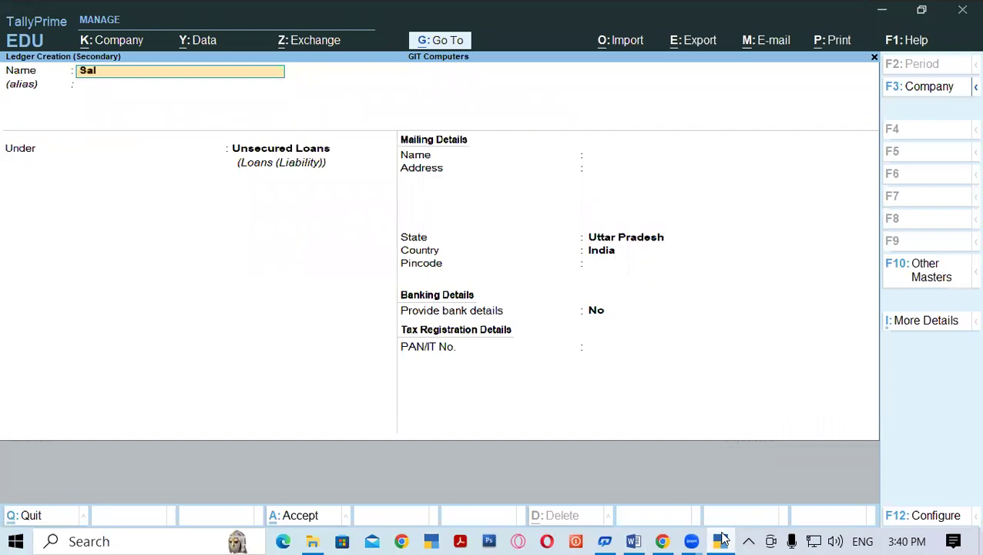
{"action": "type", "text": "es A/c"}
{"action": "key", "text": "Return"}
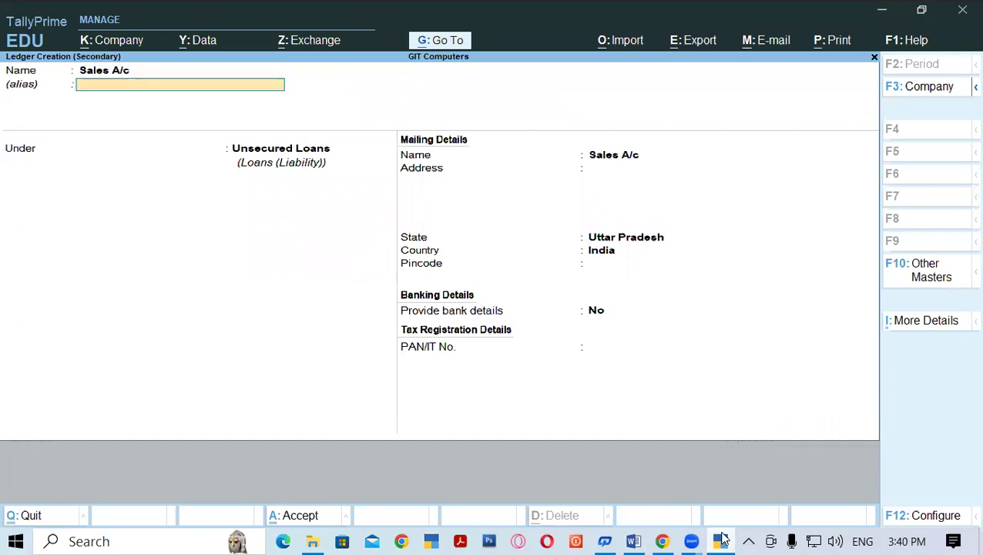
{"action": "key", "text": "Return"}
{"action": "type", "text": "Sa"}
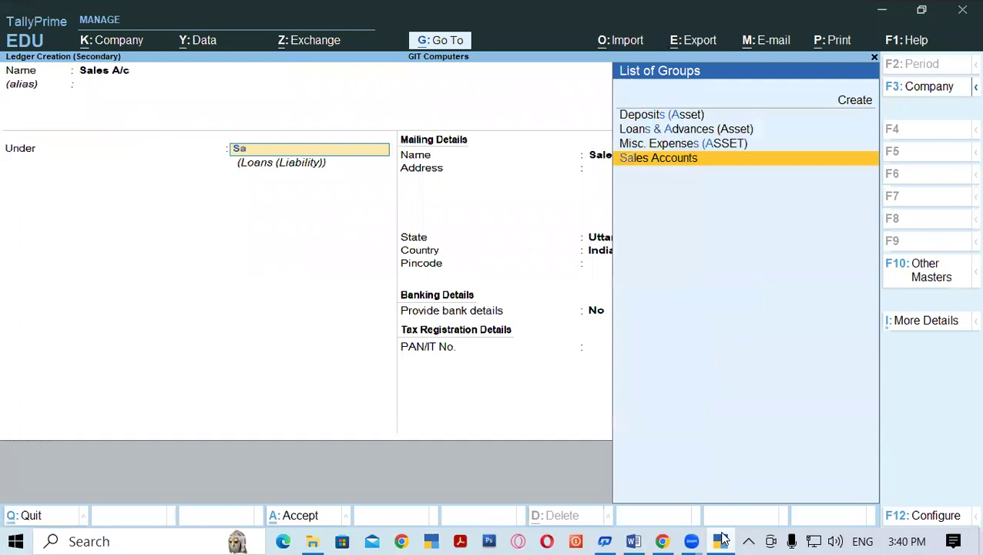
{"action": "key", "text": "Return"}
{"action": "key", "text": "Return"}
{"action": "key", "text": "Return"}
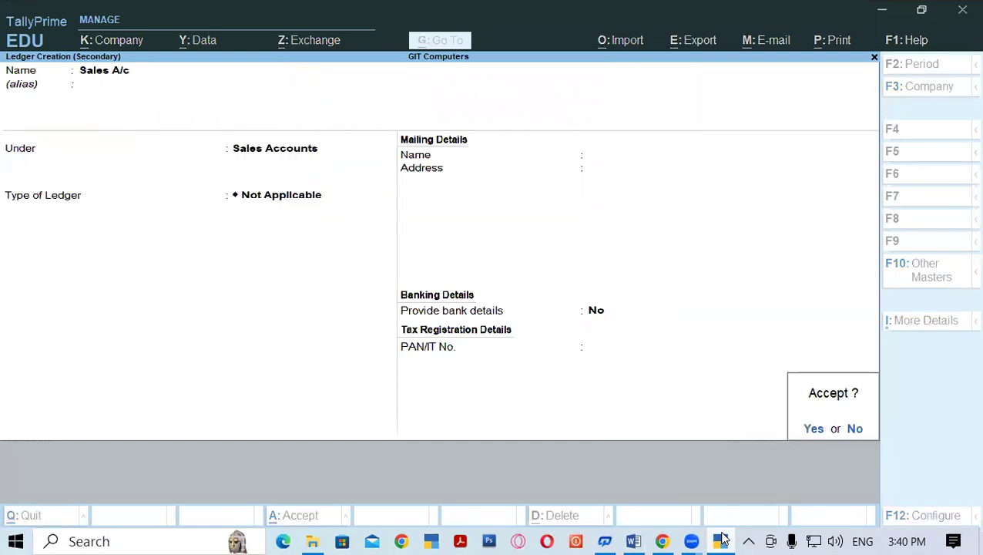
{"action": "key", "text": "y"}
- Credit Sales A/c with 34,000, leave the narration empty, and save the sales voucher
{"action": "key", "text": "Return"}
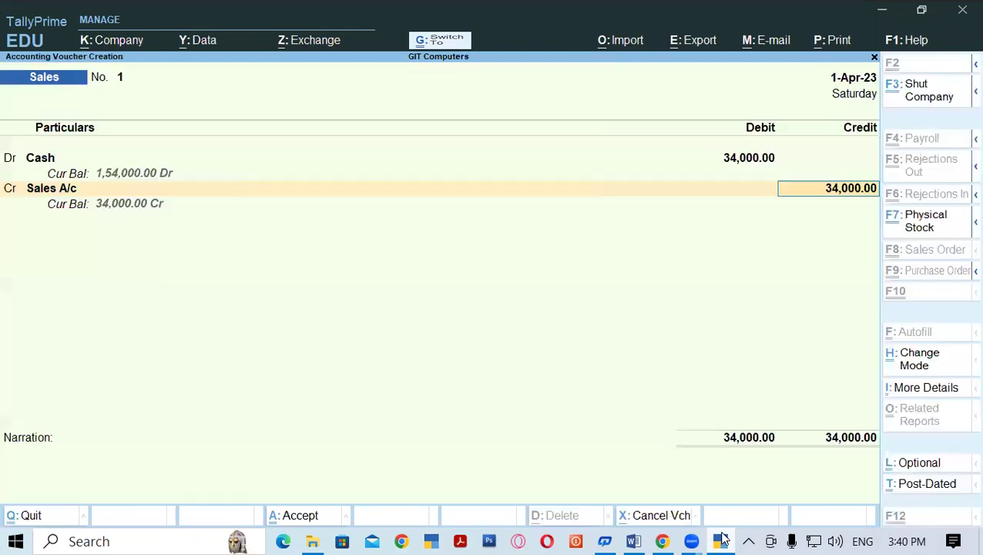
{"action": "key", "text": "Return"}
{"action": "key", "text": "Return"}
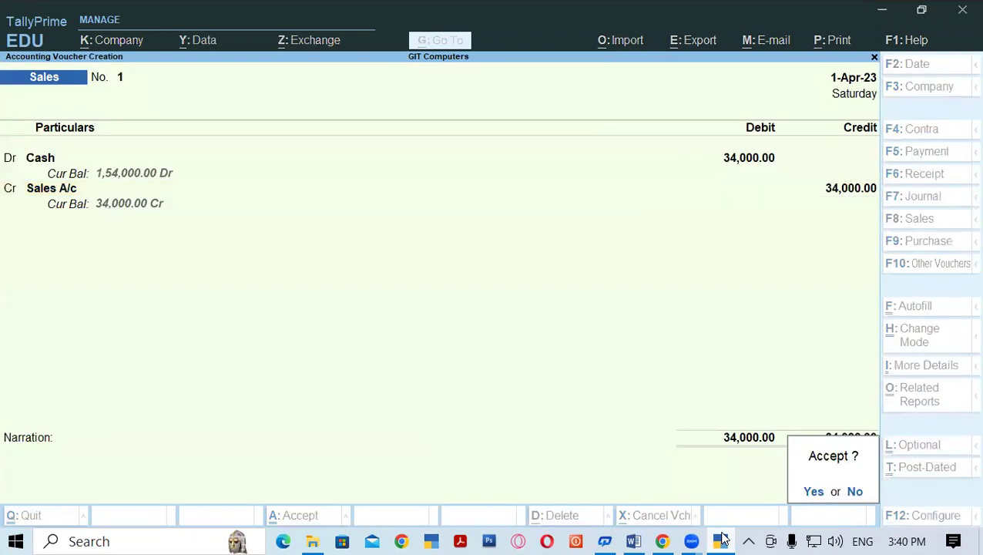
{"action": "key", "text": "y"}
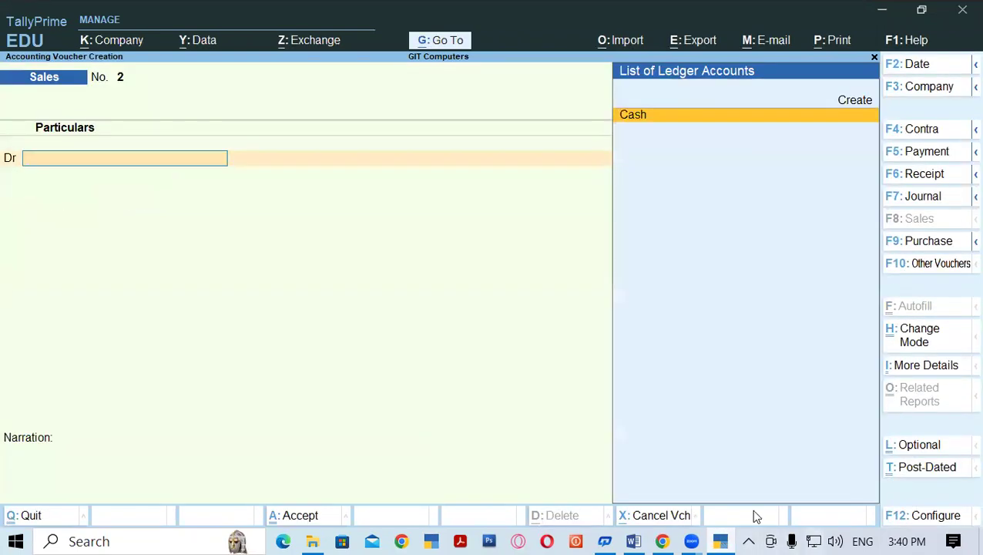
- Open the last screen of the Word document and read transaction 5's date, amount, purpose and payment method
{"action": "left_click", "coordinate": [633, 541]}
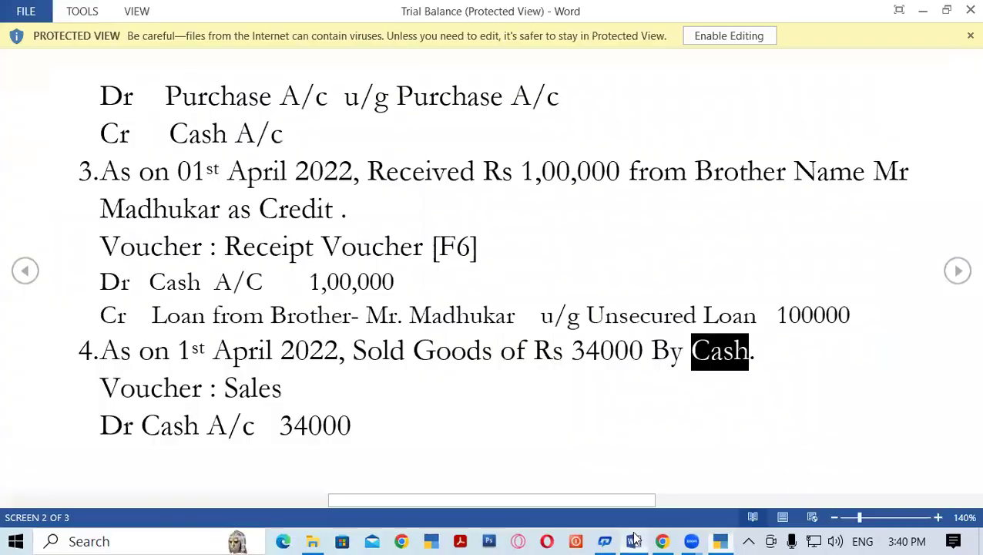
{"action": "left_click", "coordinate": [958, 271]}
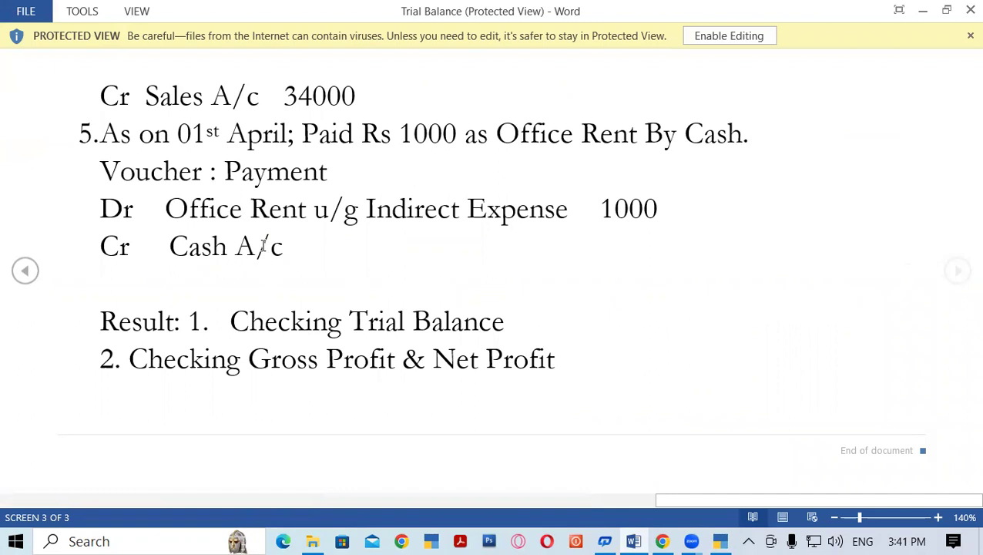
{"action": "left_click_drag", "start_coordinate": [180, 135], "coordinate": [284, 139]}
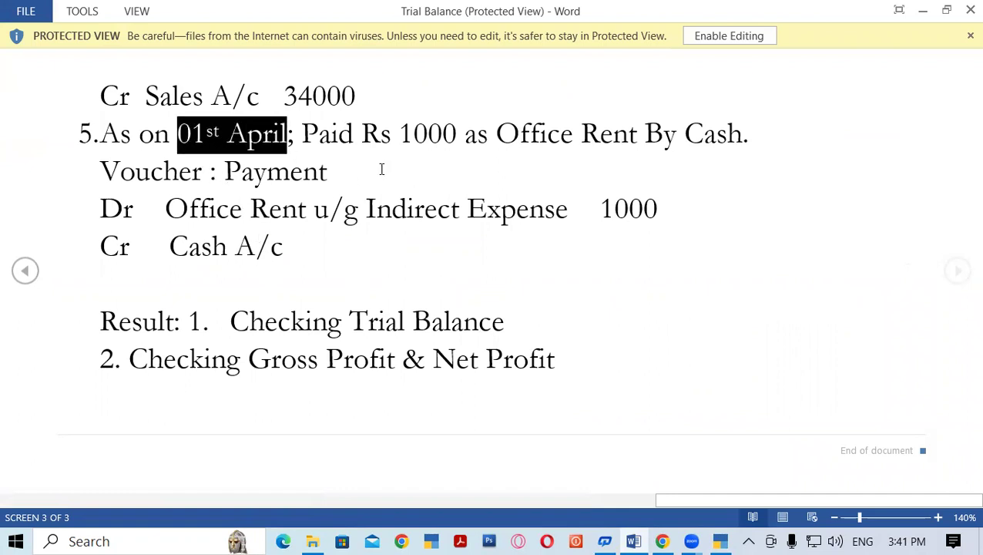
{"action": "left_click_drag", "start_coordinate": [399, 133], "coordinate": [740, 150]}
{"action": "left_click", "coordinate": [678, 167]}
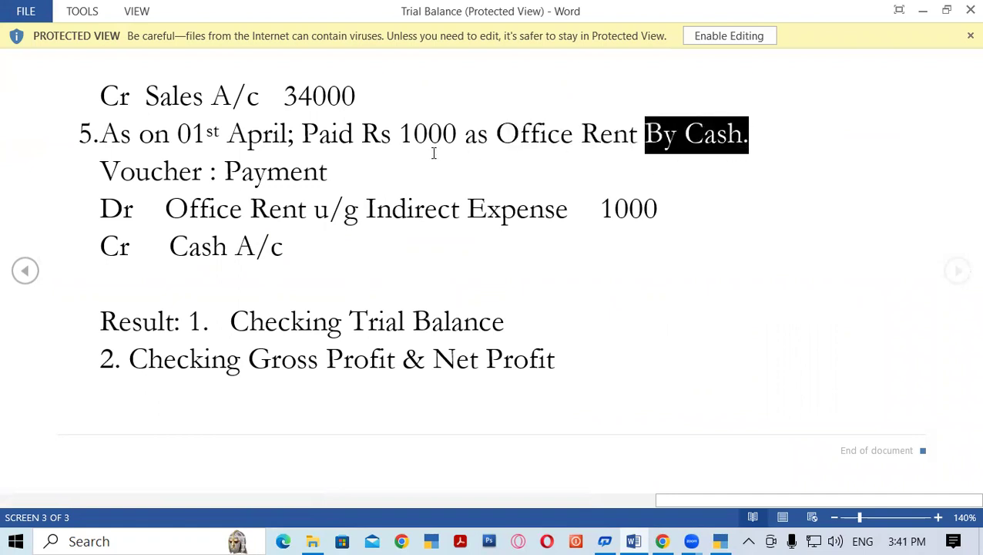
{"action": "left_click_drag", "start_coordinate": [399, 133], "coordinate": [467, 134]}
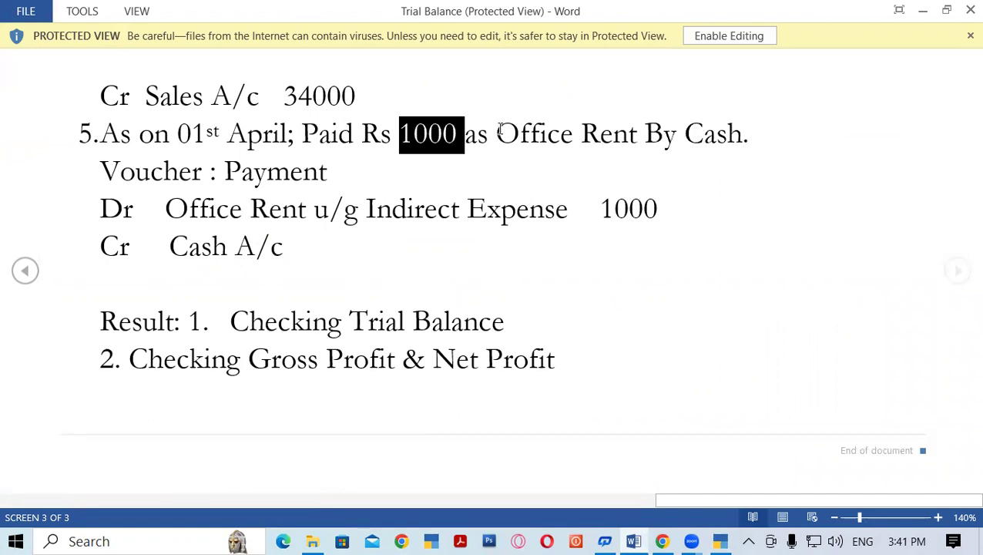
{"action": "left_click_drag", "start_coordinate": [497, 133], "coordinate": [634, 134]}
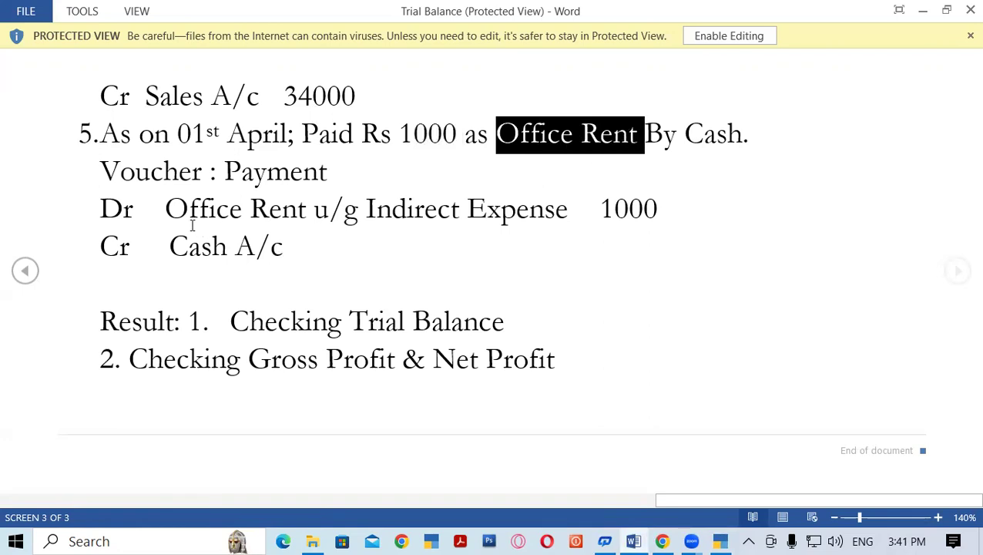
- Read transaction 5's debit ledger, its group and voucher type in Word, and start a Payment voucher in TallyPrime
{"action": "left_click_drag", "start_coordinate": [167, 209], "coordinate": [303, 217]}
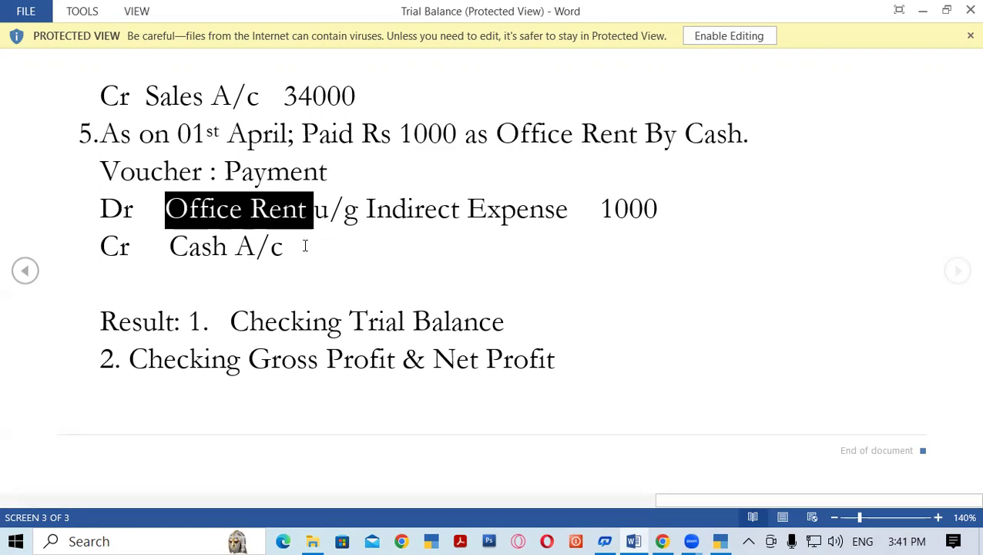
{"action": "left_click", "coordinate": [301, 247]}
{"action": "left_click_drag", "start_coordinate": [175, 213], "coordinate": [309, 215]}
{"action": "left_click", "coordinate": [371, 205]}
{"action": "left_click_drag", "start_coordinate": [371, 205], "coordinate": [544, 218]}
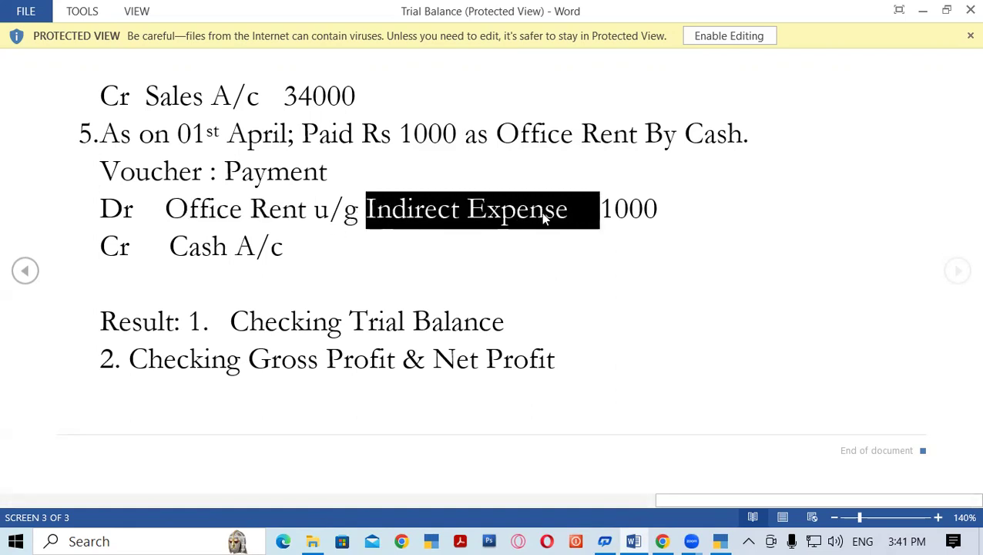
{"action": "left_click_drag", "start_coordinate": [224, 171], "coordinate": [345, 173]}
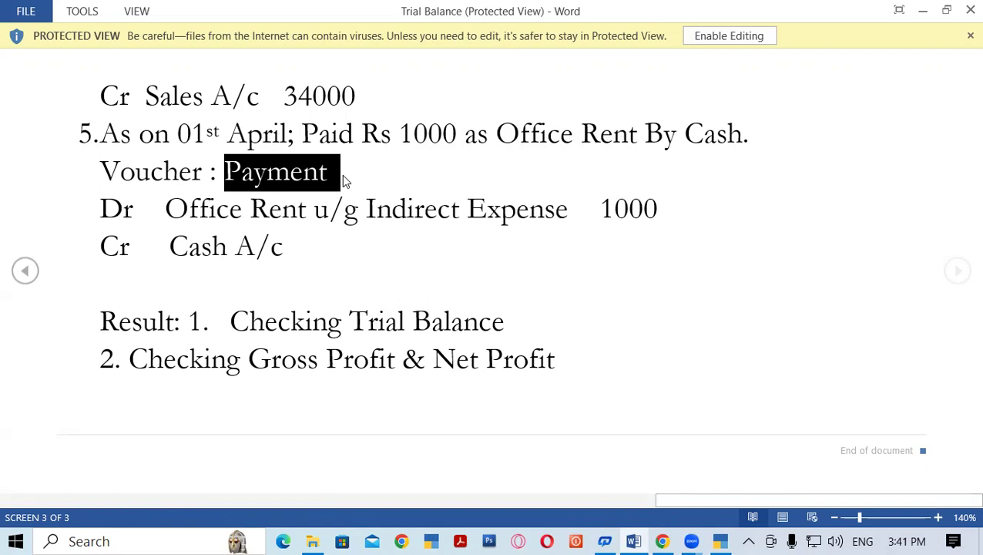
{"action": "left_click", "coordinate": [722, 541]}
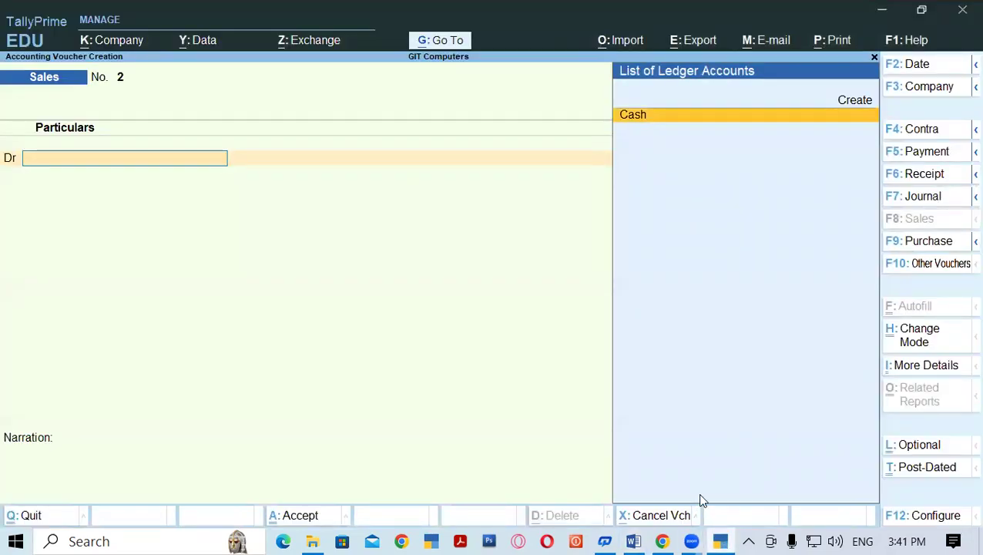
{"action": "left_click", "coordinate": [918, 154]}
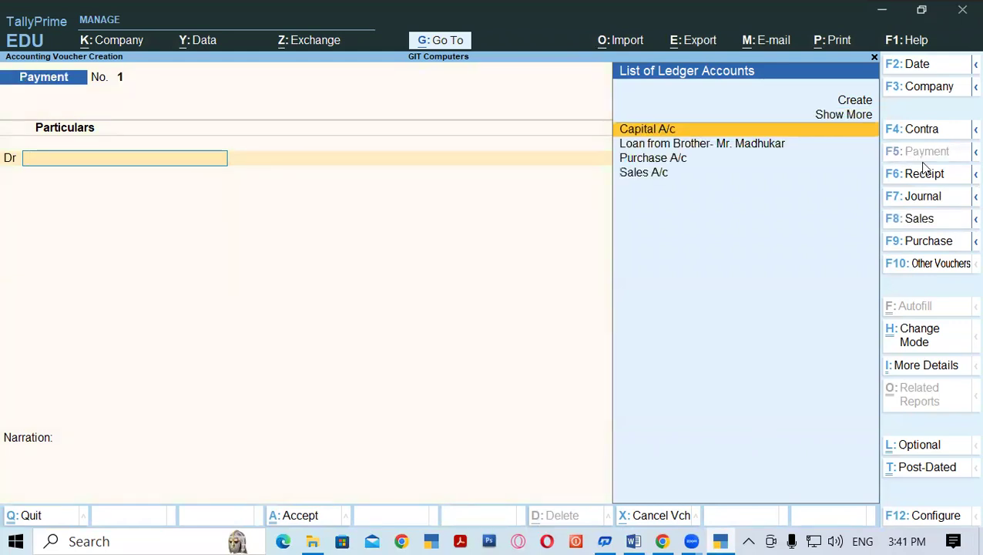
- Create a ledger named Rent A/c under Indirect Expenses from the payment voucher's debit line, keeping the other ledger defaults
{"action": "key", "text": "alt+c"}
{"action": "type", "text": "Rent A"}
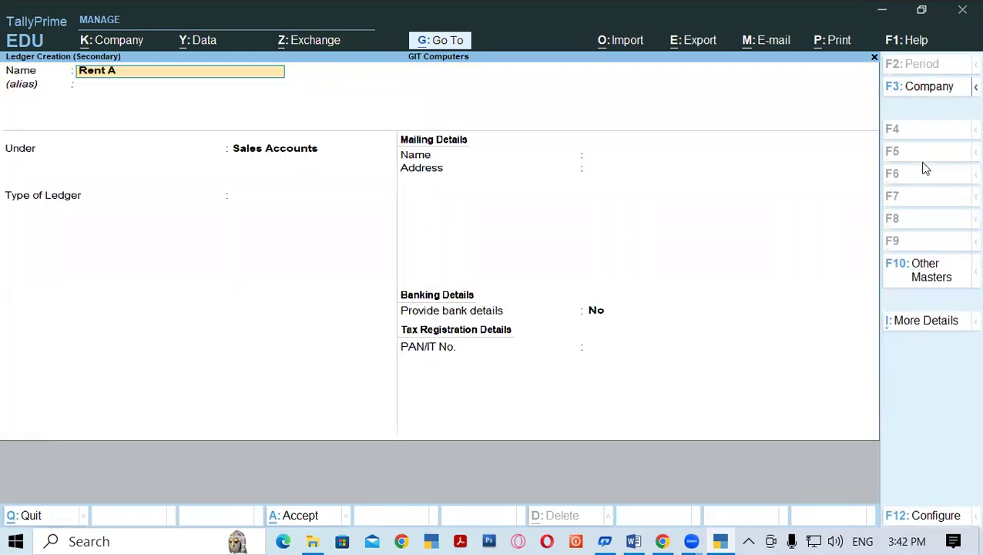
{"action": "type", "text": "/c"}
{"action": "key", "text": "Return"}
{"action": "type", "text": "In"}
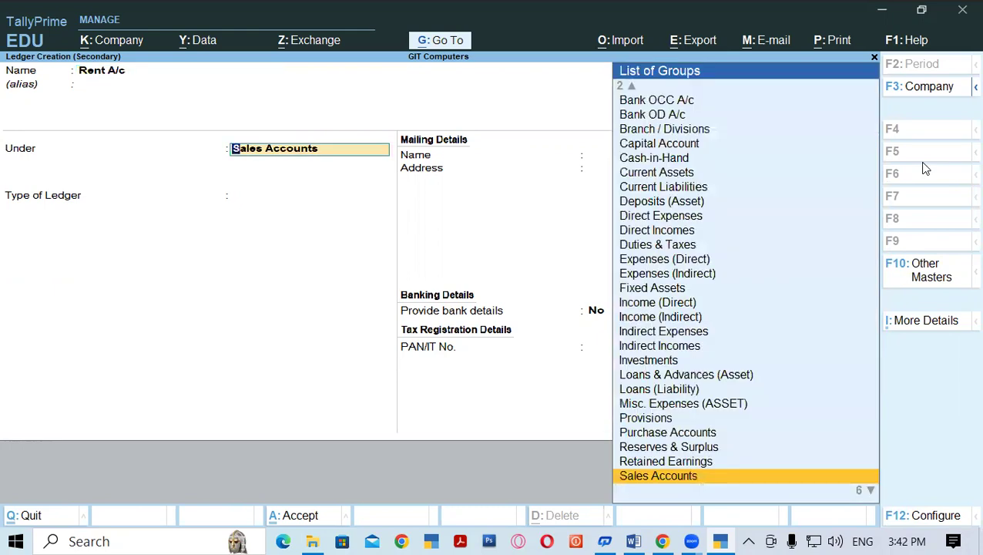
{"action": "key", "text": "Down"}
{"action": "key", "text": "Down"}
{"action": "key", "text": "Down"}
{"action": "key", "text": "Down"}
{"action": "key", "text": "Down"}
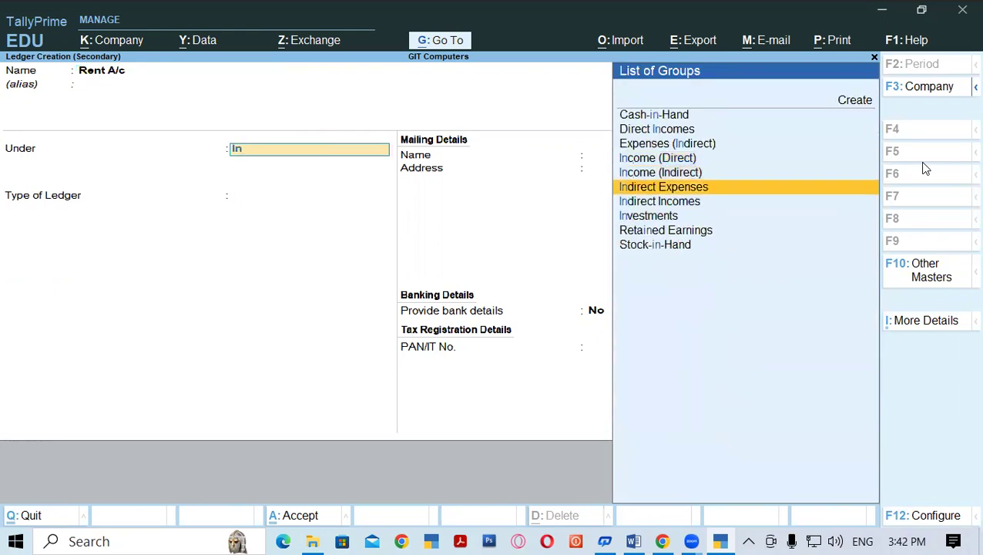
{"action": "key", "text": "Return"}
{"action": "key", "text": "Return"}
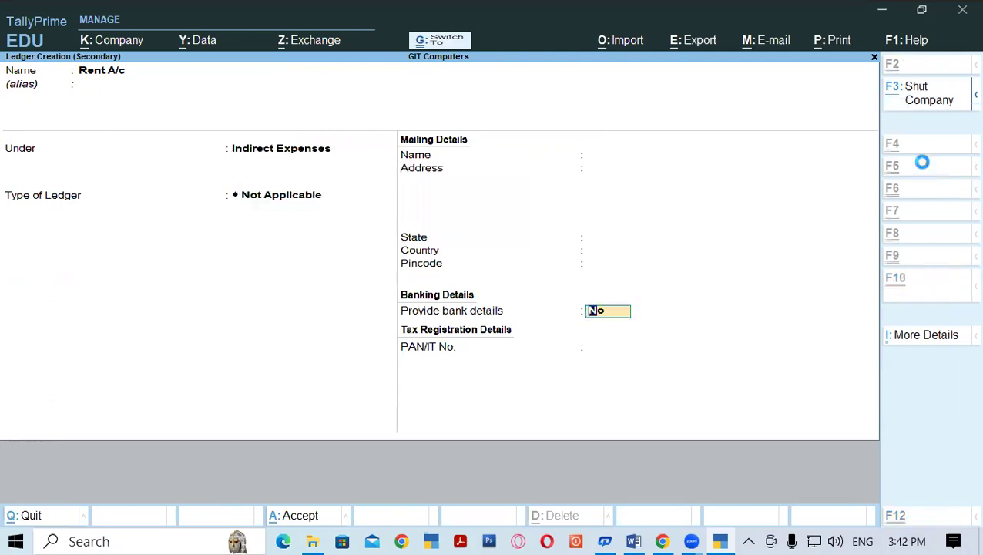
{"action": "key", "text": "ctrl+a"}
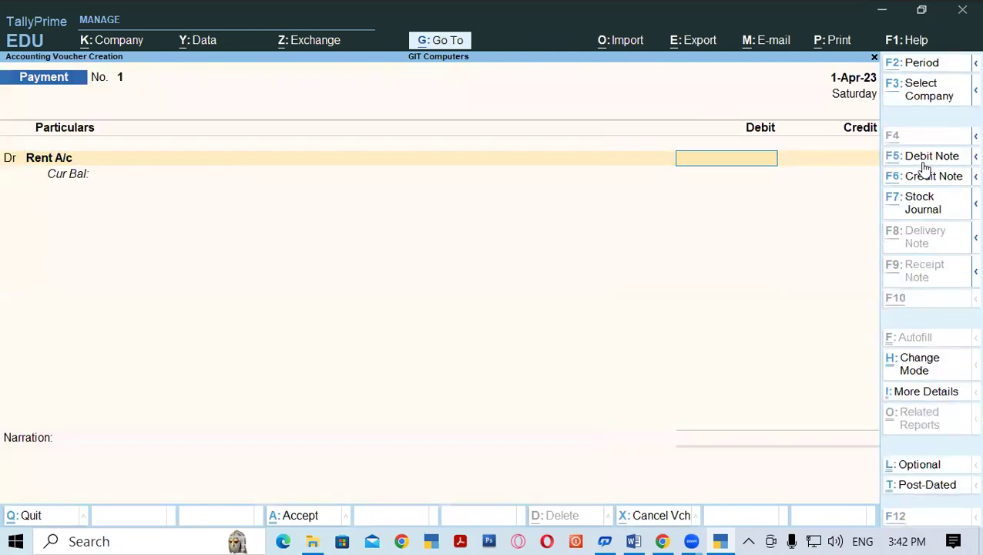
- Debit Rent A/c with 1,000, credit Cash with the same amount, leave the narration empty, and save the payment voucher
{"action": "key", "text": "alt+Tab"}
{"action": "key", "text": "alt+Tab"}
{"action": "type", "text": "1000"}
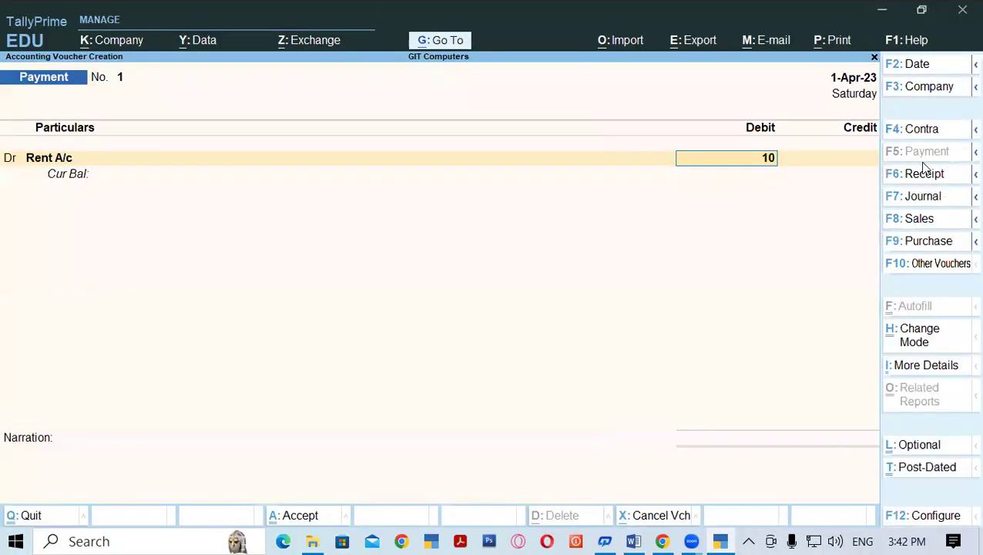
{"action": "key", "text": "Return"}
{"action": "key", "text": "Return"}
{"action": "key", "text": "Down"}
{"action": "key", "text": "Return"}
{"action": "key", "text": "Return"}
{"action": "key", "text": "Return"}
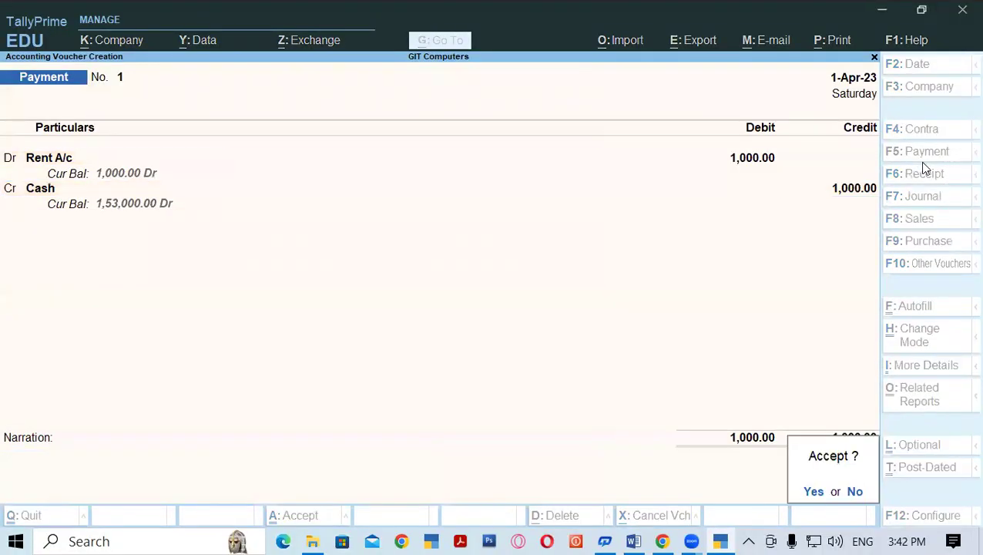
{"action": "key", "text": "Return"}
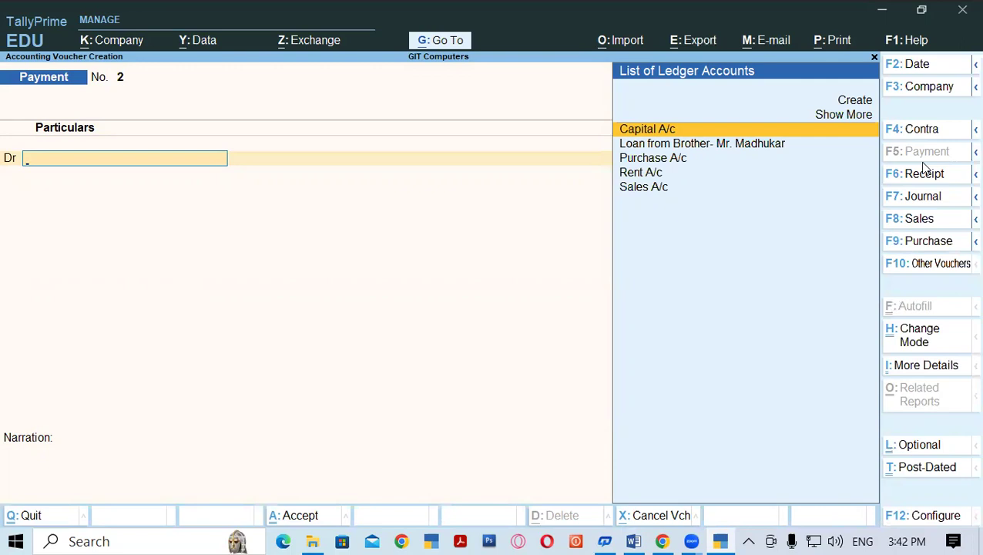
- Leave voucher entry, open the company's Trial Balance report, and display it ledger-wise to examine each ledger's closing balance
{"action": "key", "text": "Escape"}
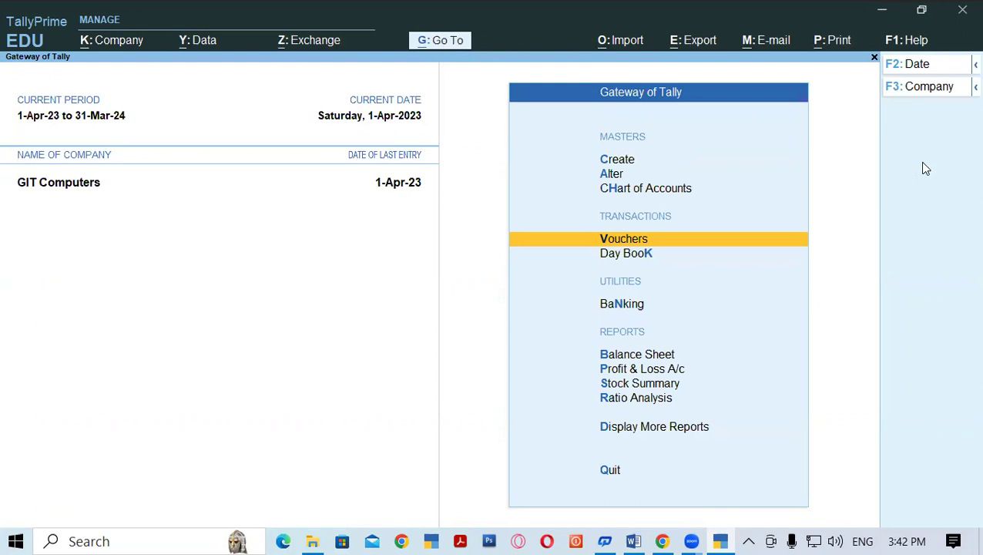
{"action": "key", "text": "Down"}
{"action": "key", "text": "Down"}
{"action": "key", "text": "Down"}
{"action": "key", "text": "Down"}
{"action": "key", "text": "Down"}
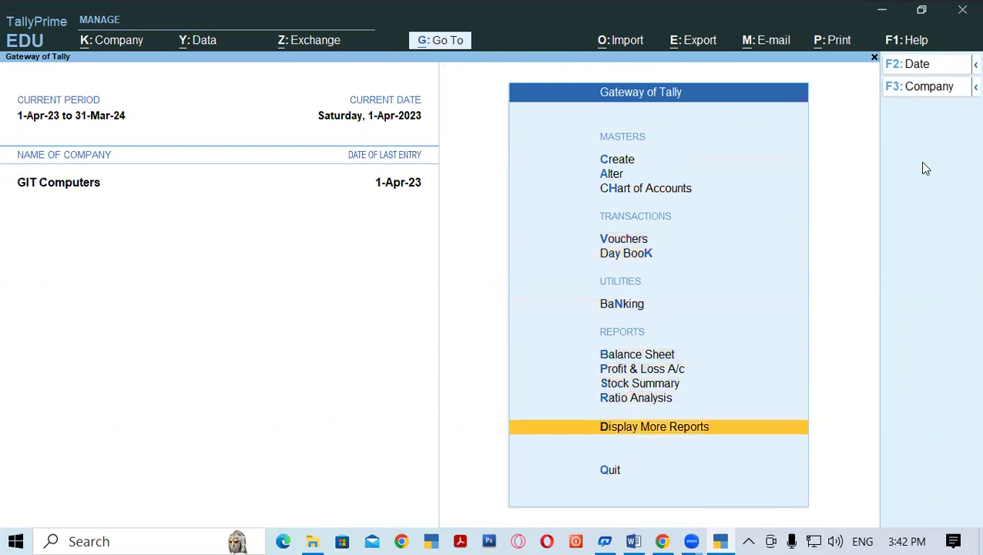
{"action": "key", "text": "Return"}
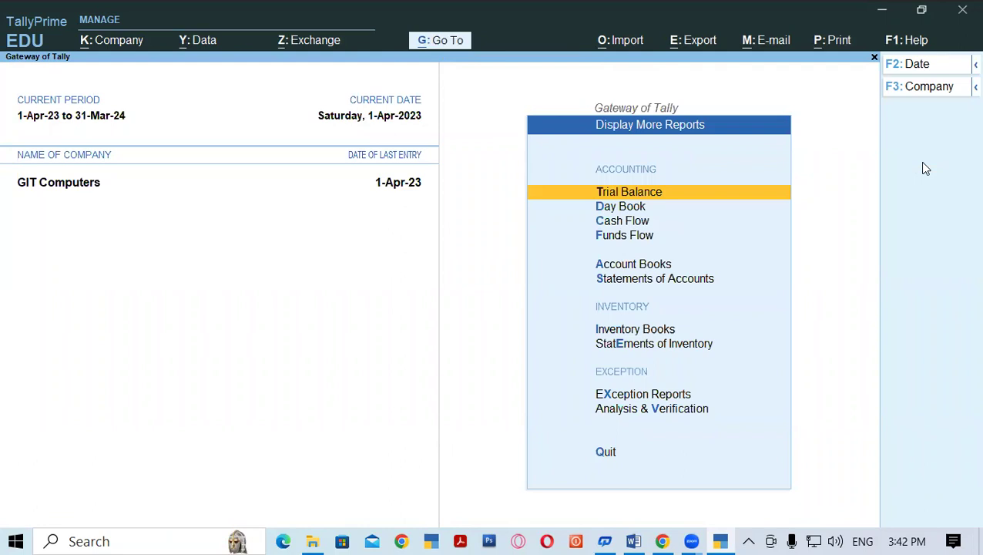
{"action": "key", "text": "Return"}
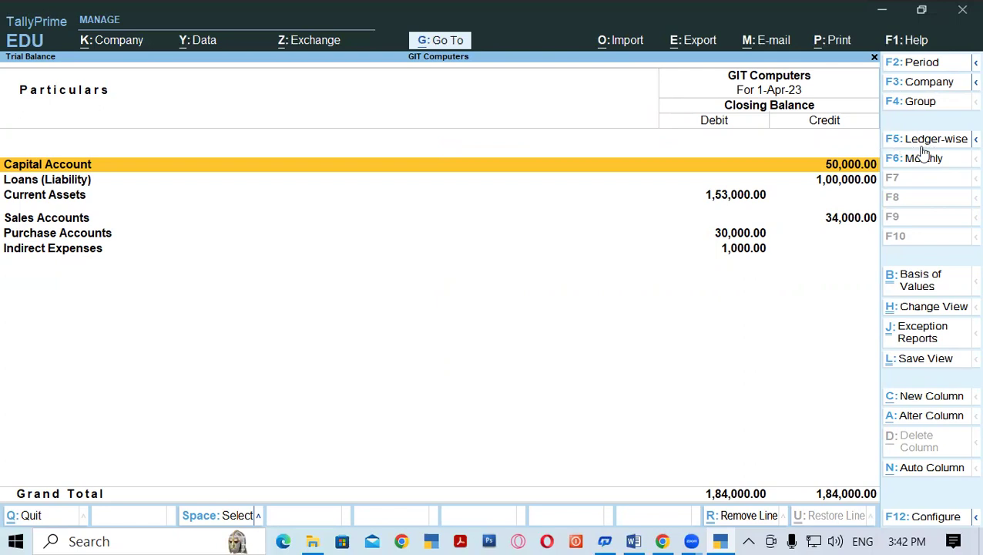
{"action": "left_click", "coordinate": [951, 147]}
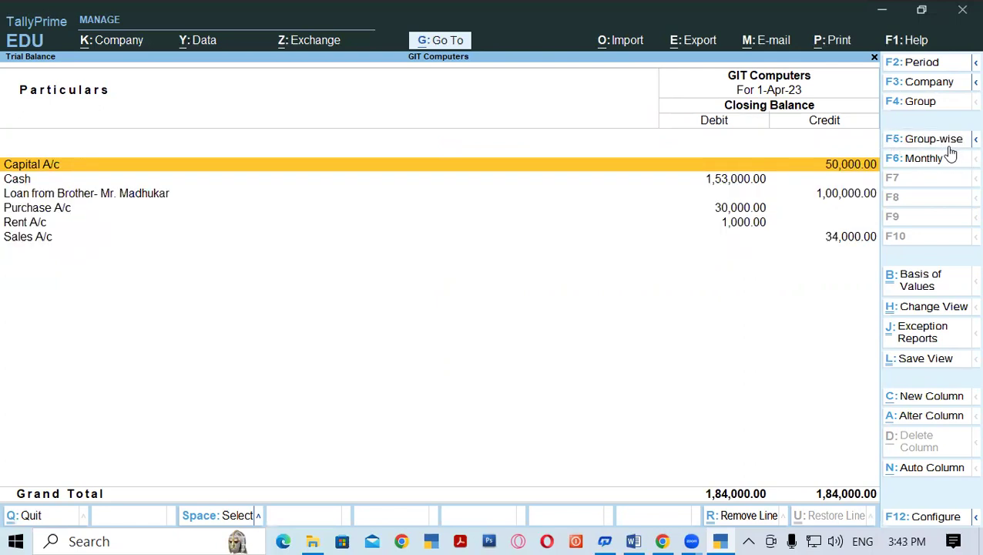